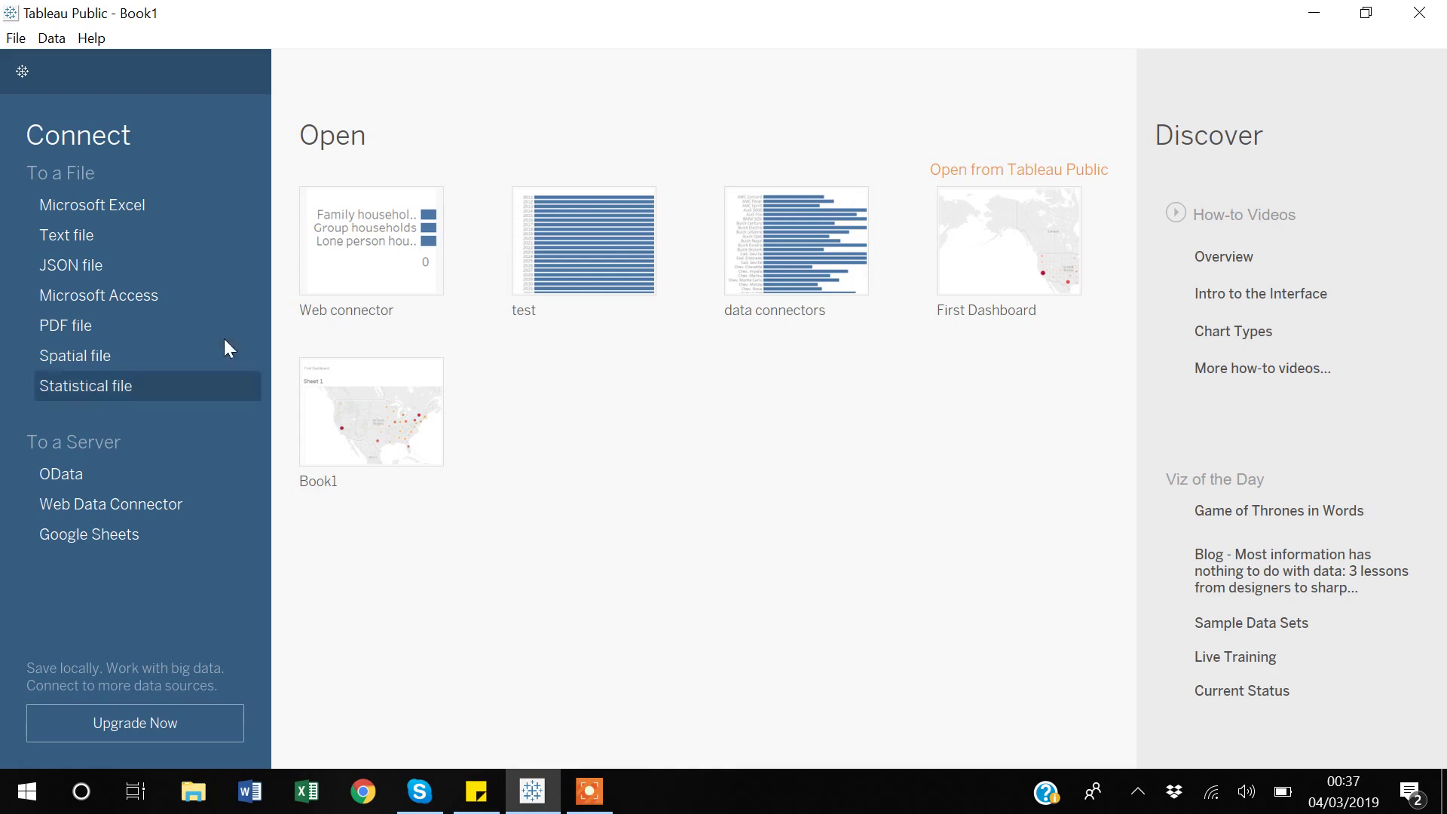
Step: Connect to the auto_data text file in the Data Manuplation folder and open Sheet 1
{"action": "left_click", "coordinate": [88, 241]}
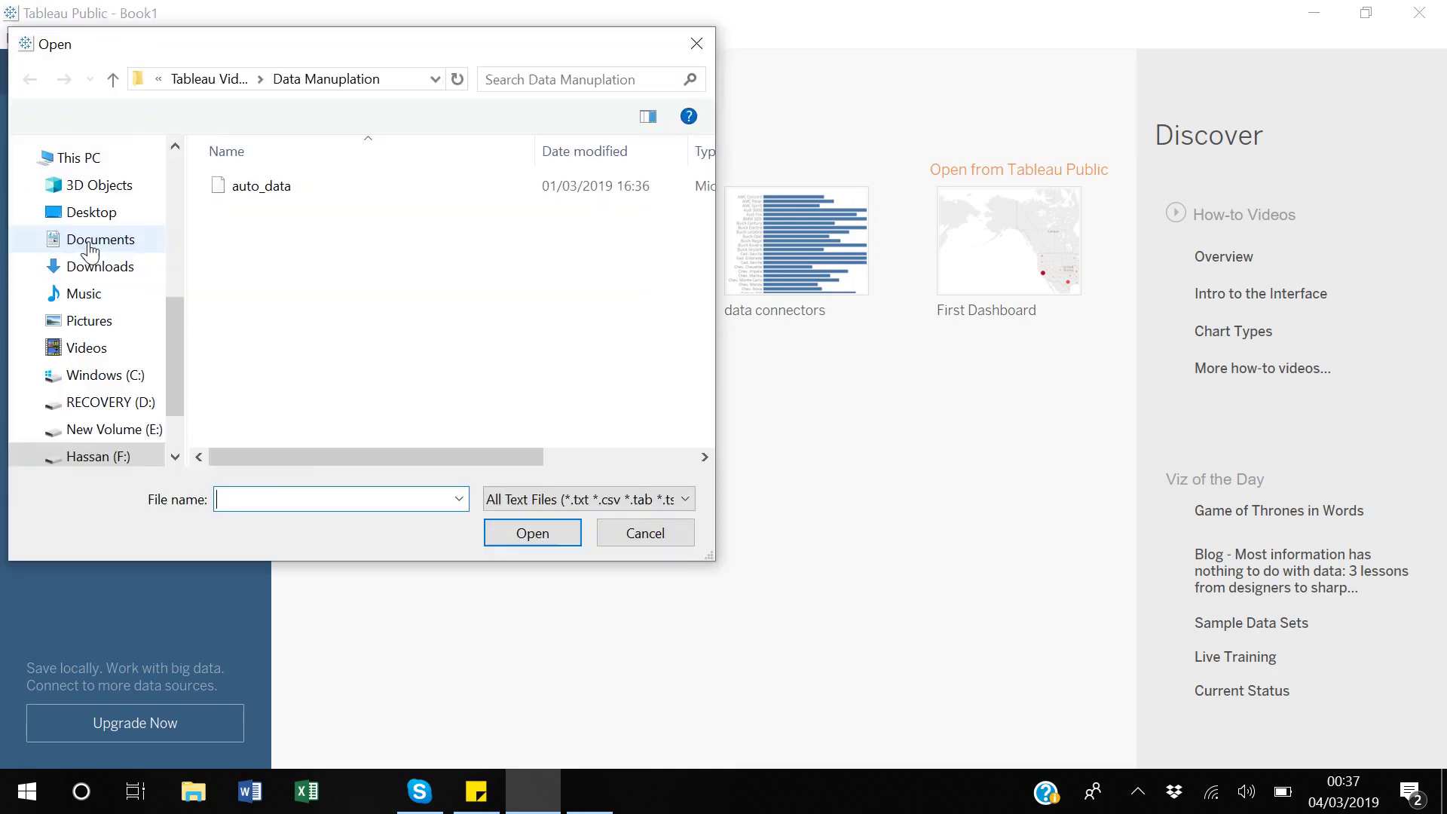
{"action": "left_click", "coordinate": [263, 197]}
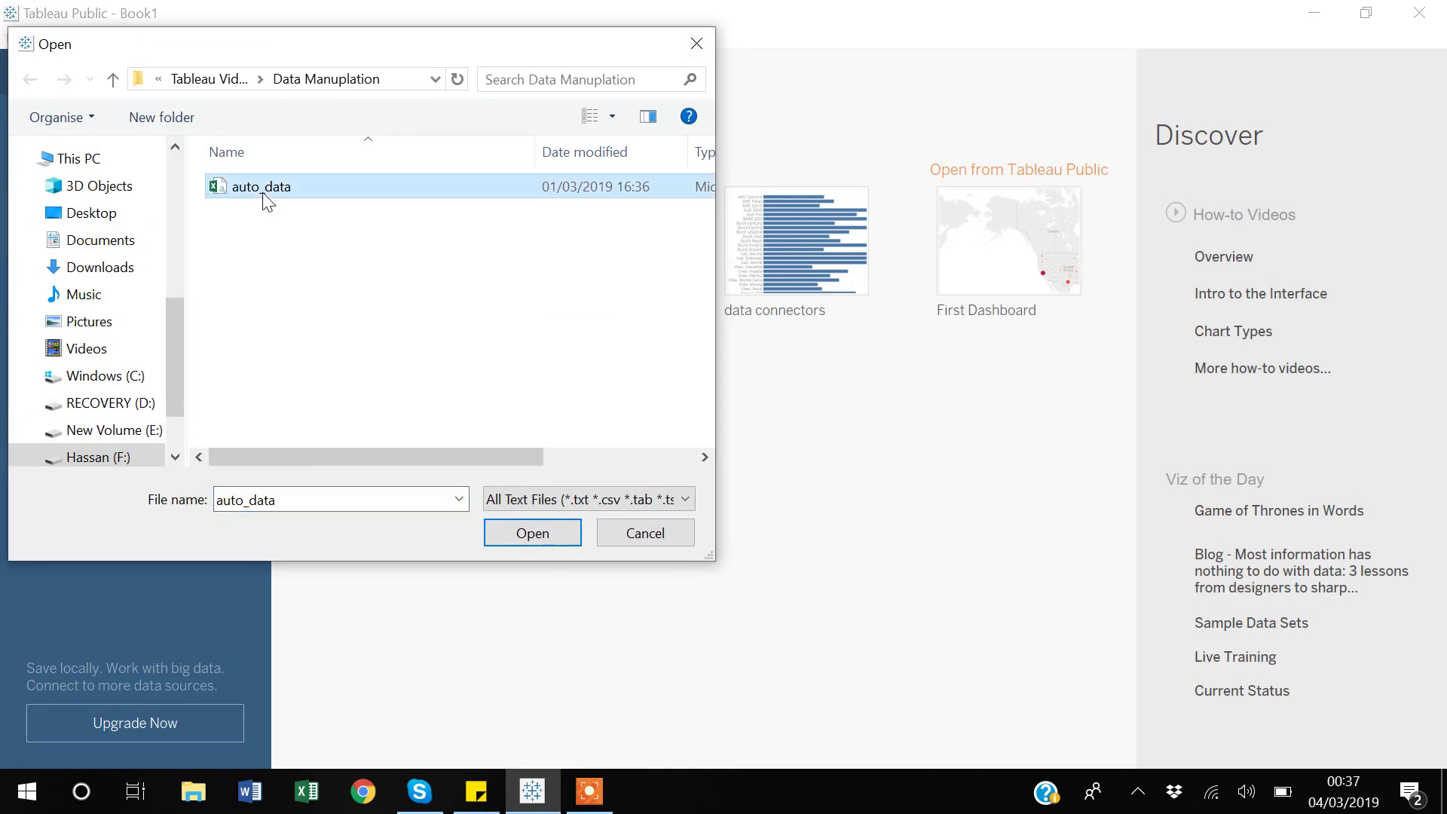
{"action": "left_click", "coordinate": [534, 543]}
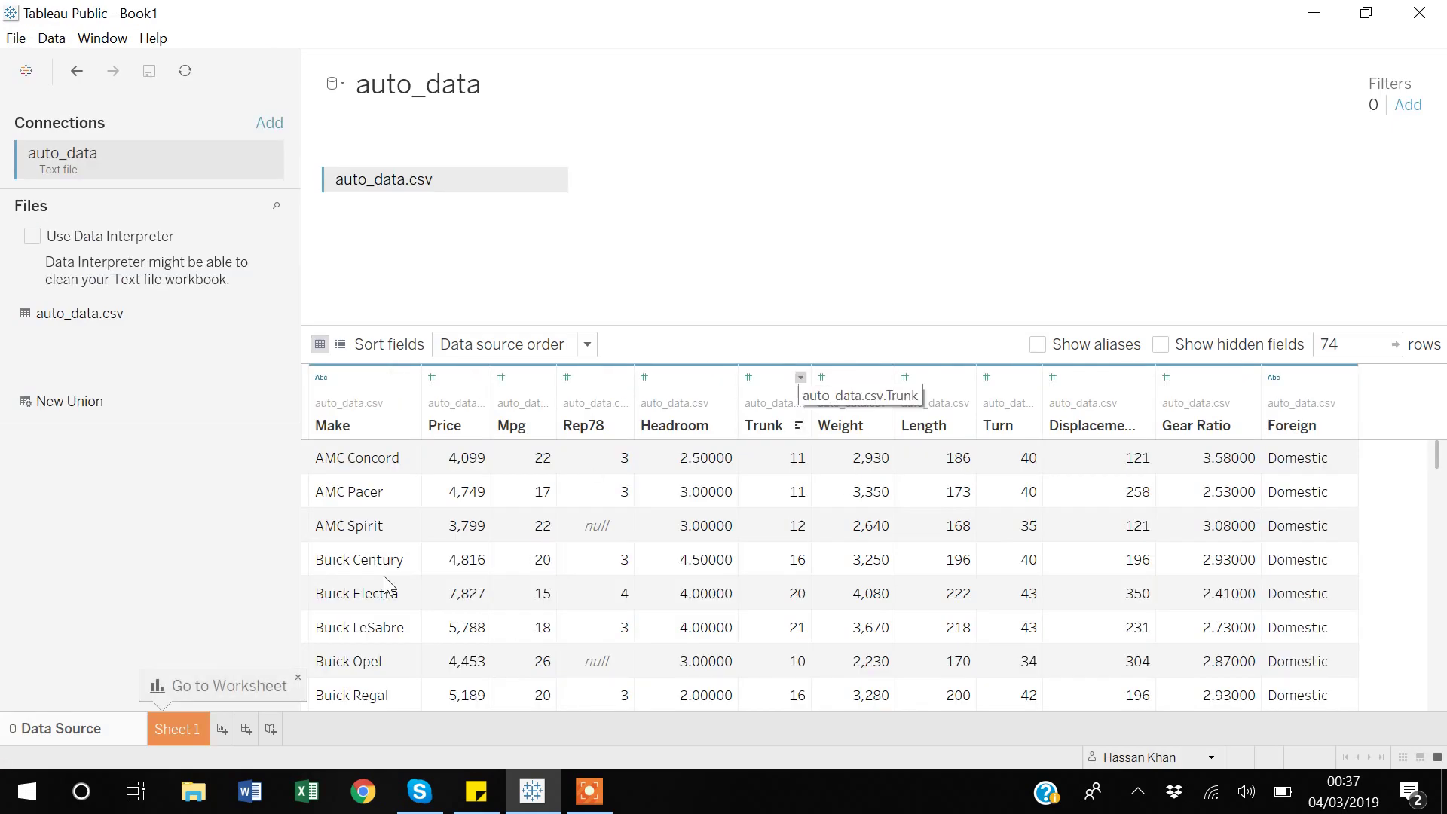
{"action": "left_click", "coordinate": [178, 727]}
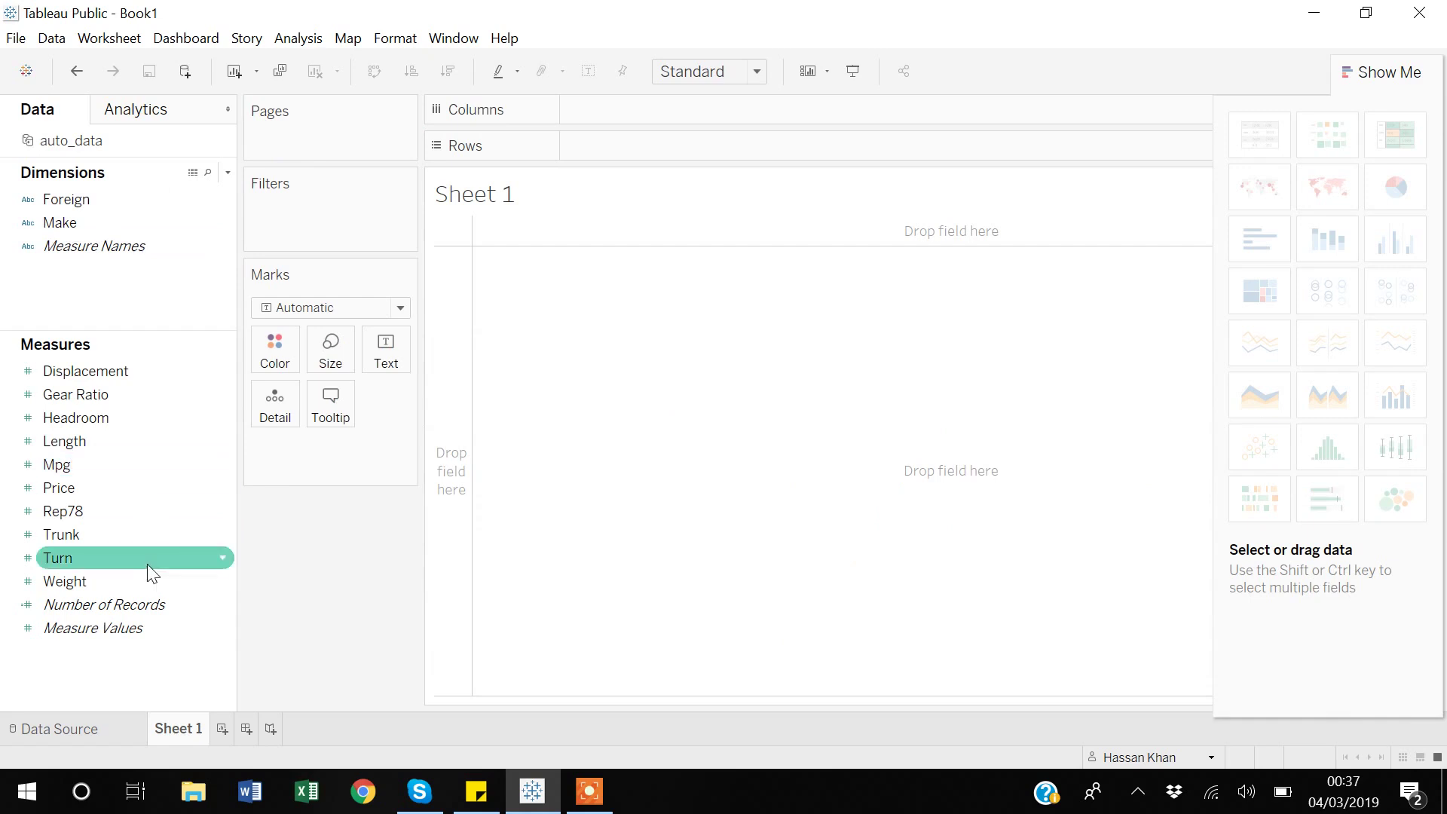
Step: Create a calculated field named log_price in the auto_data source
{"action": "right_click", "coordinate": [159, 301]}
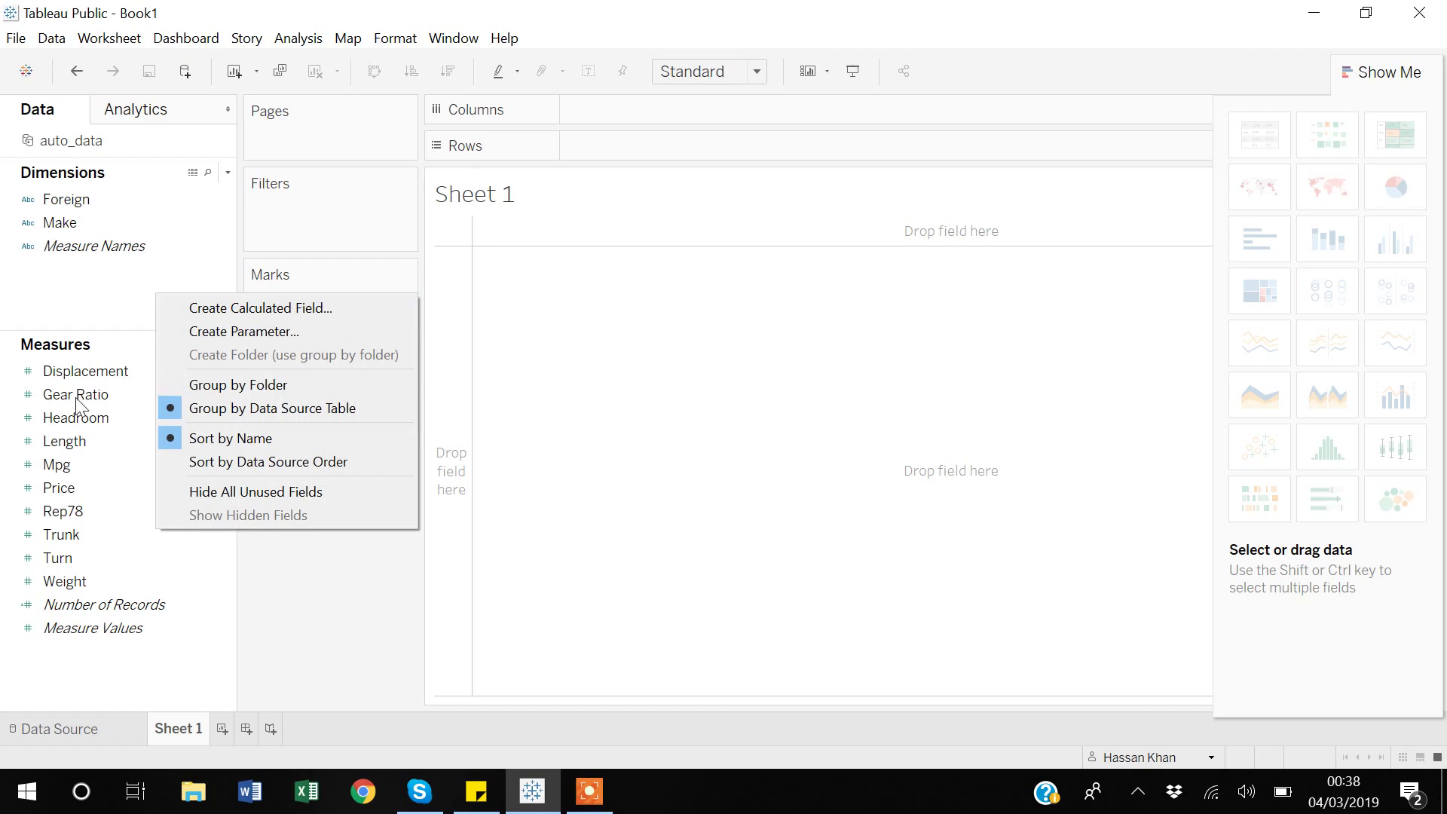
{"action": "left_click", "coordinate": [272, 309]}
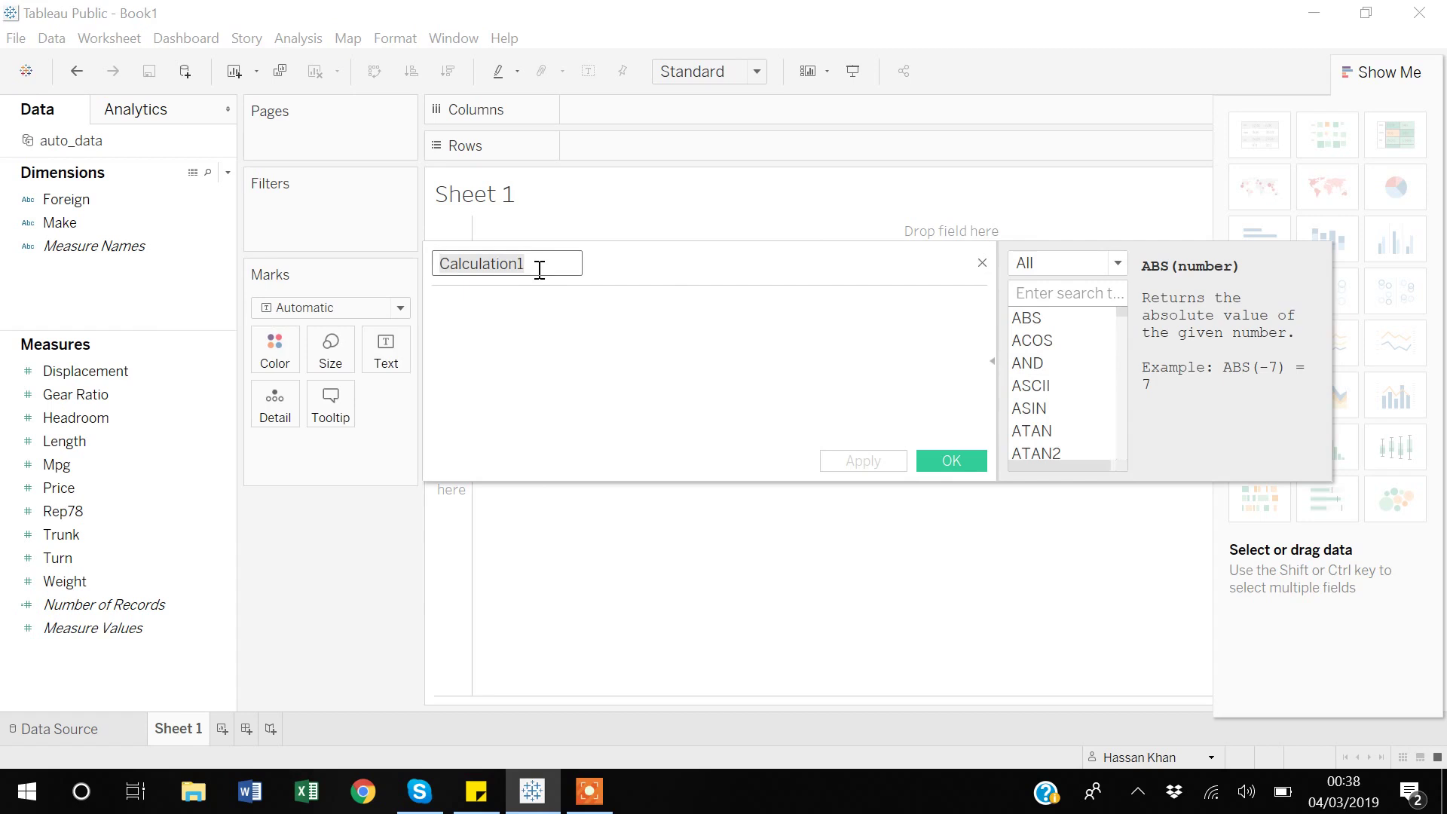
{"action": "key", "text": "BackSpace"}
{"action": "type", "text": "log_"}
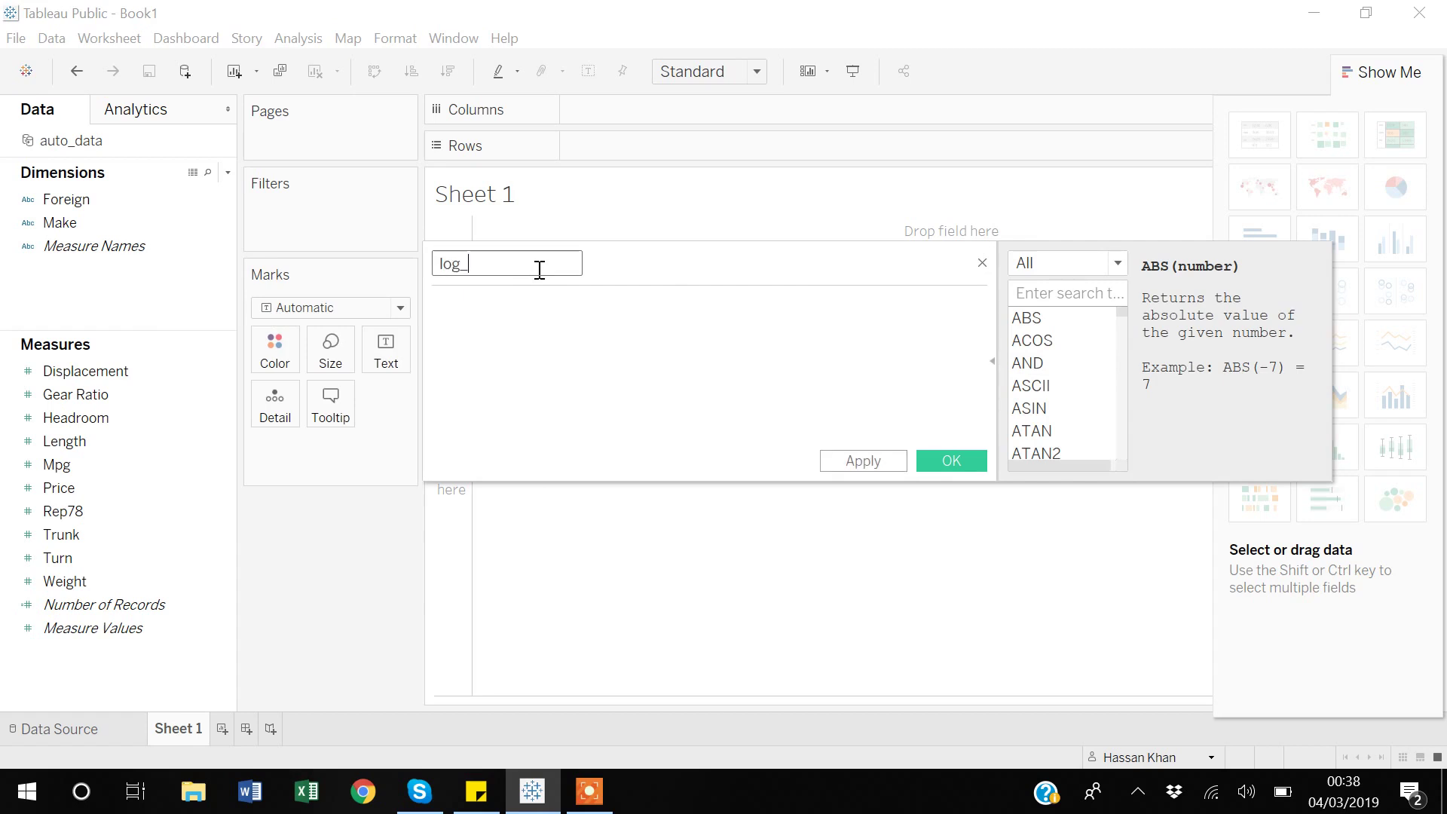
{"action": "type", "text": "price"}
{"action": "left_click", "coordinate": [520, 326]}
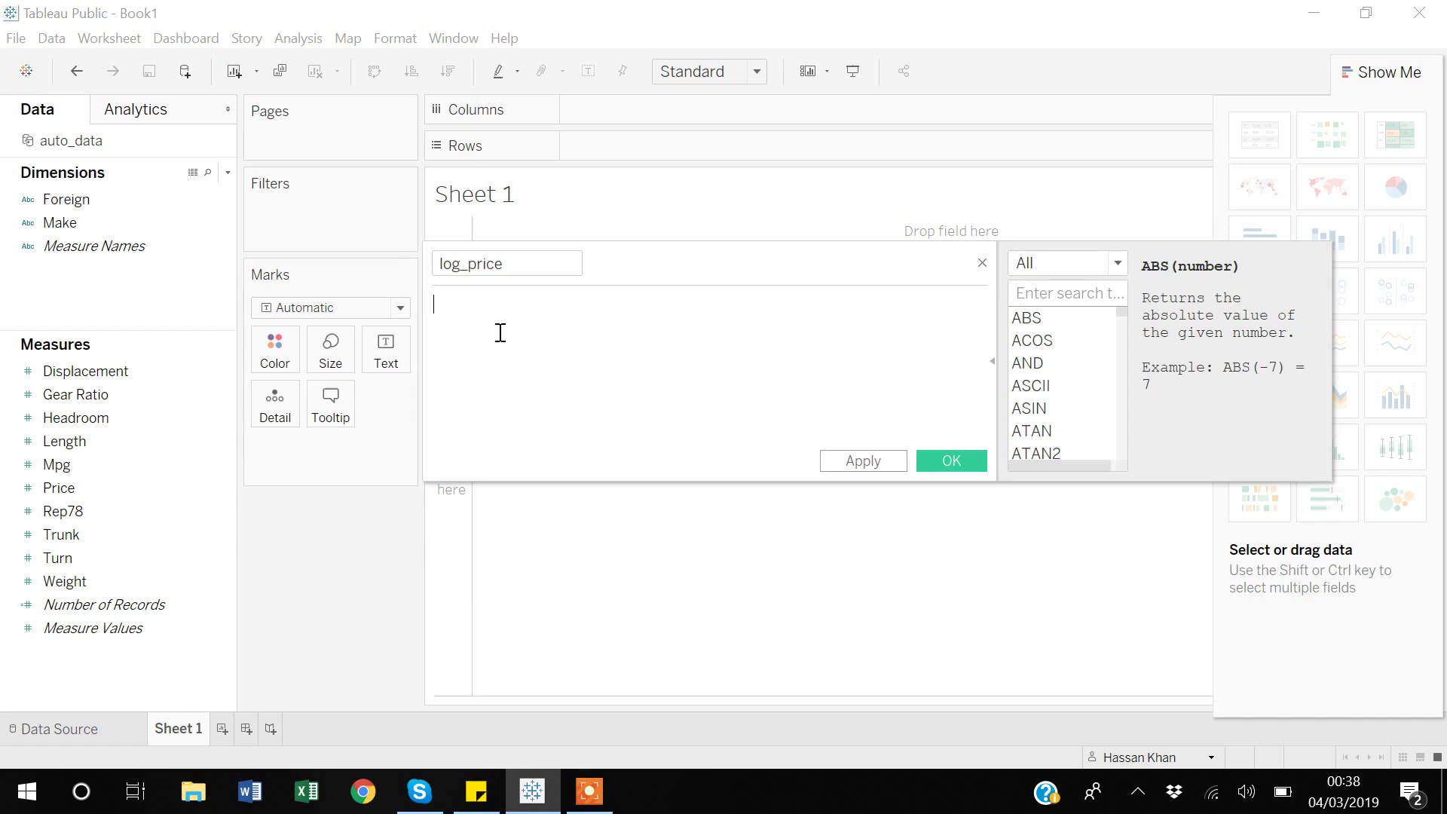
Step: Define log_price with the formula LOG([Price]) and save the calculated field
{"action": "type", "text": "lo"}
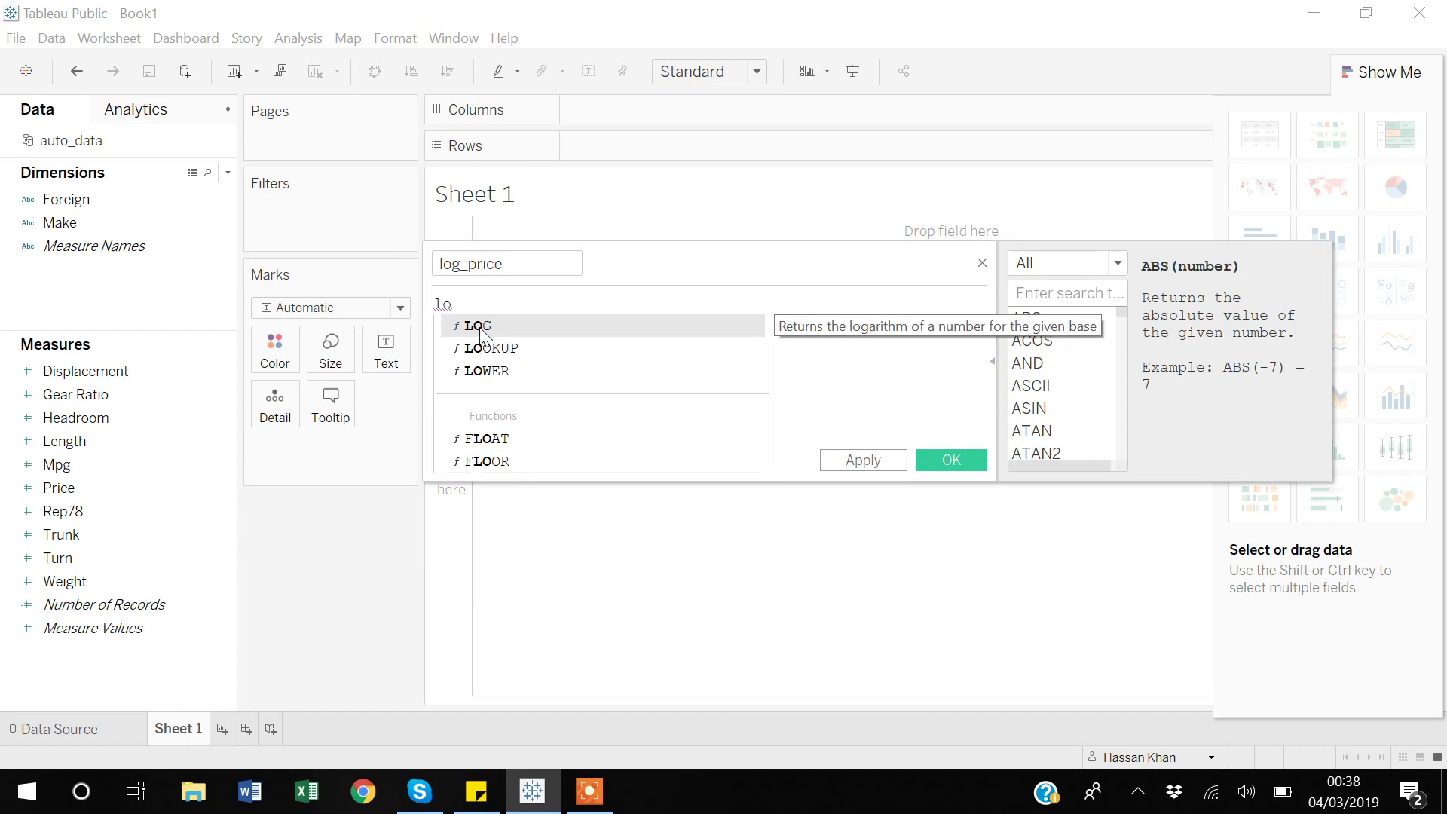
{"action": "left_click", "coordinate": [479, 326]}
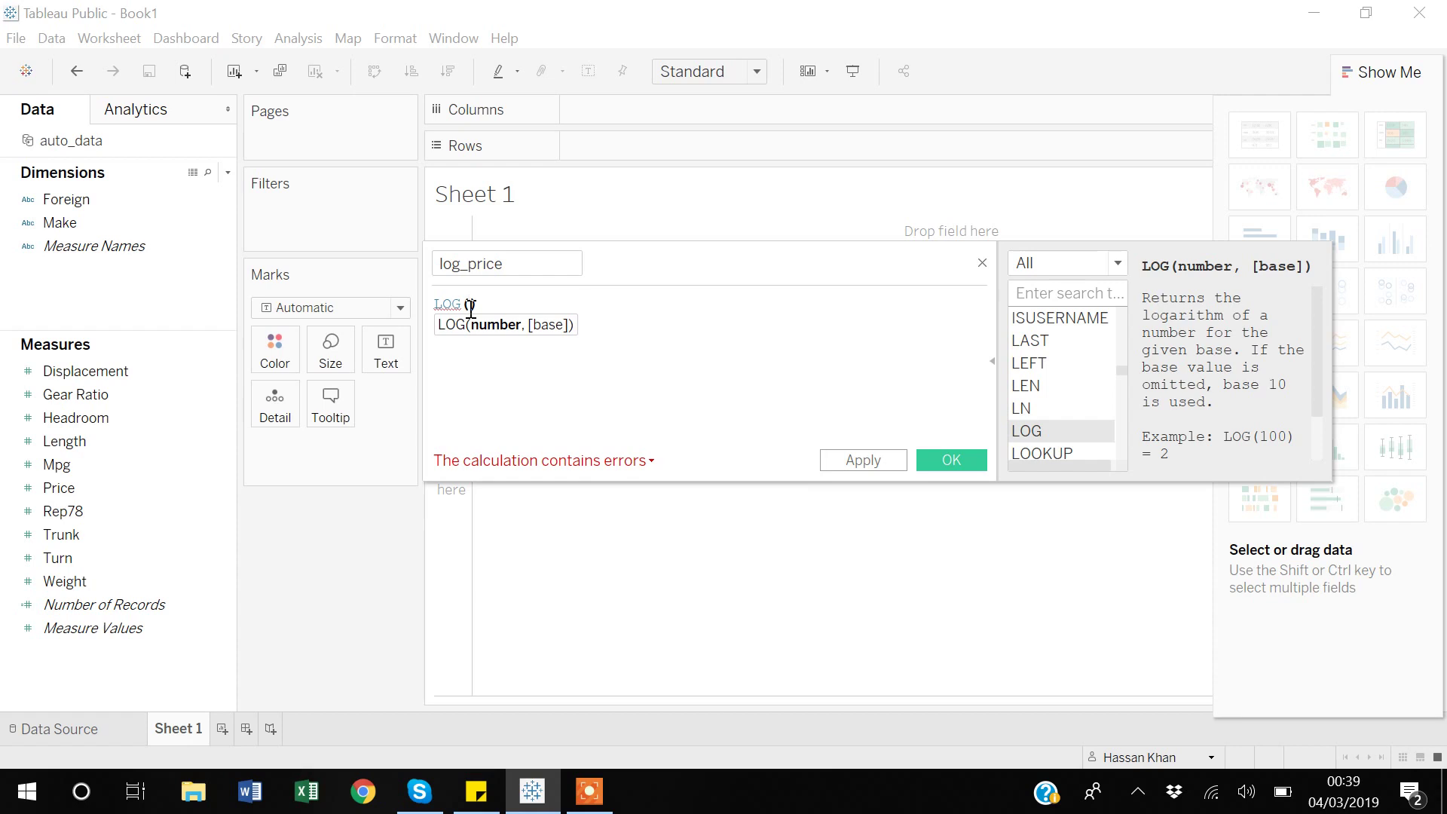
{"action": "type", "text": "P"}
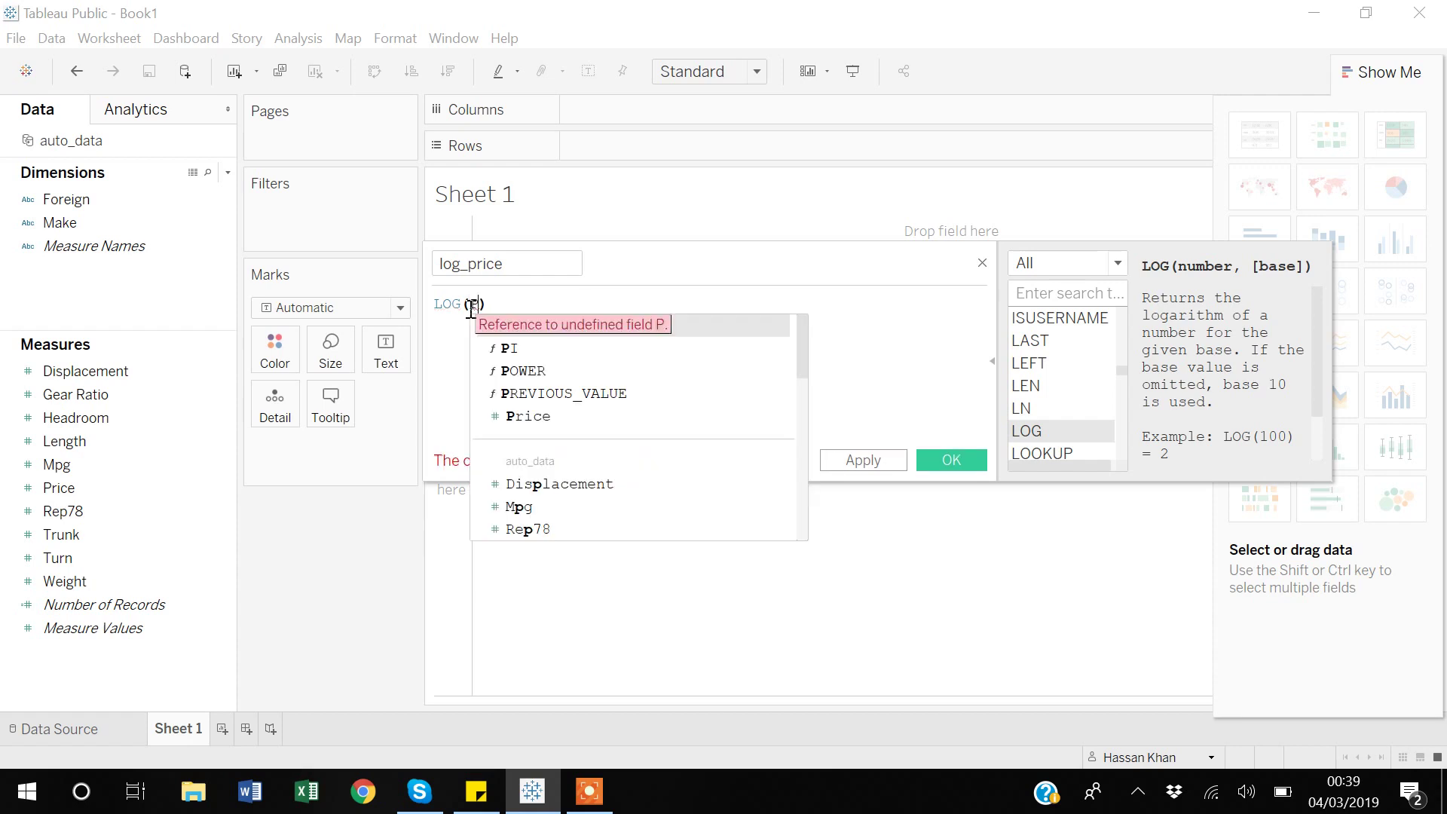
{"action": "type", "text": "ri"}
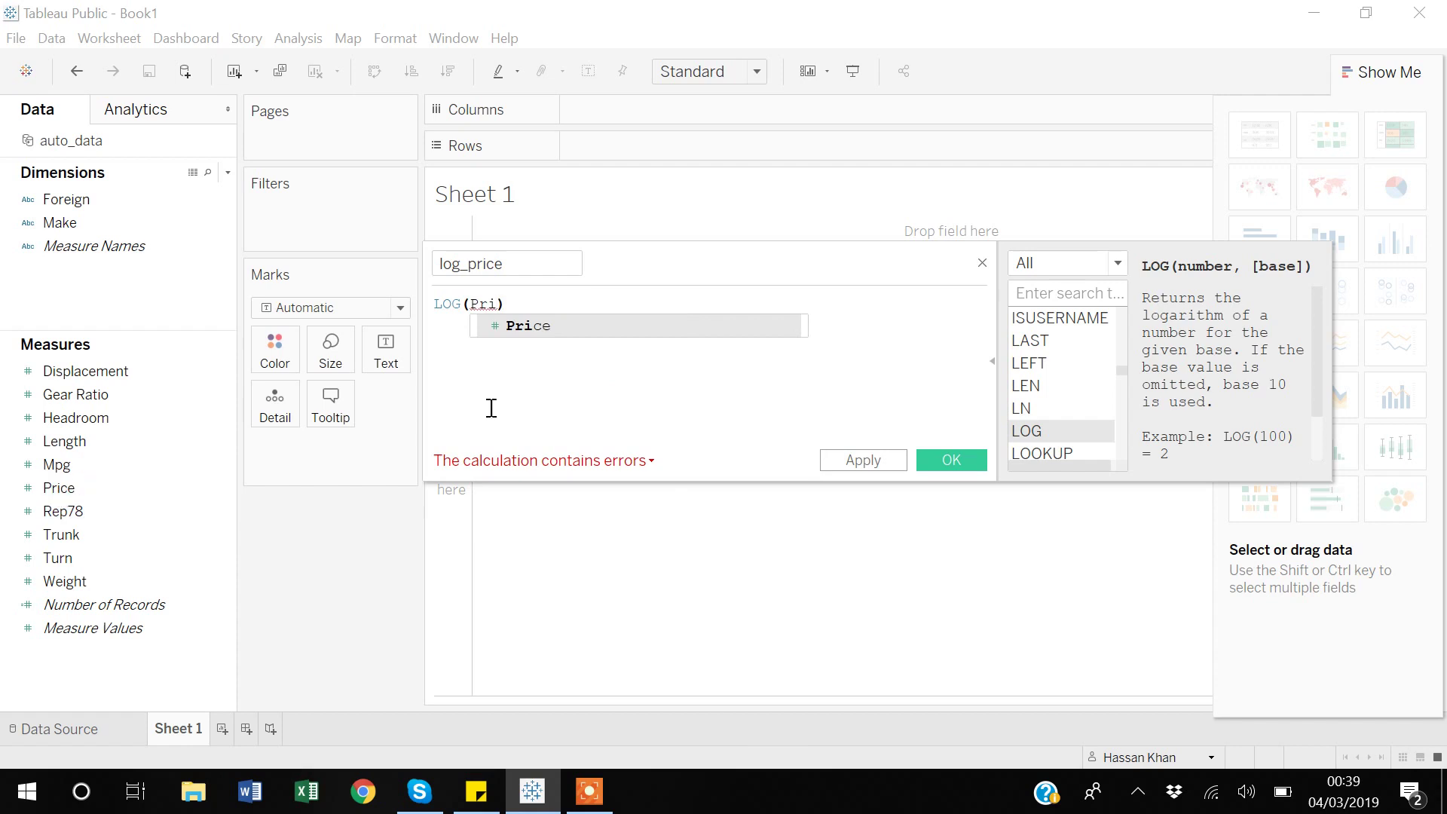
{"action": "key", "text": "Return"}
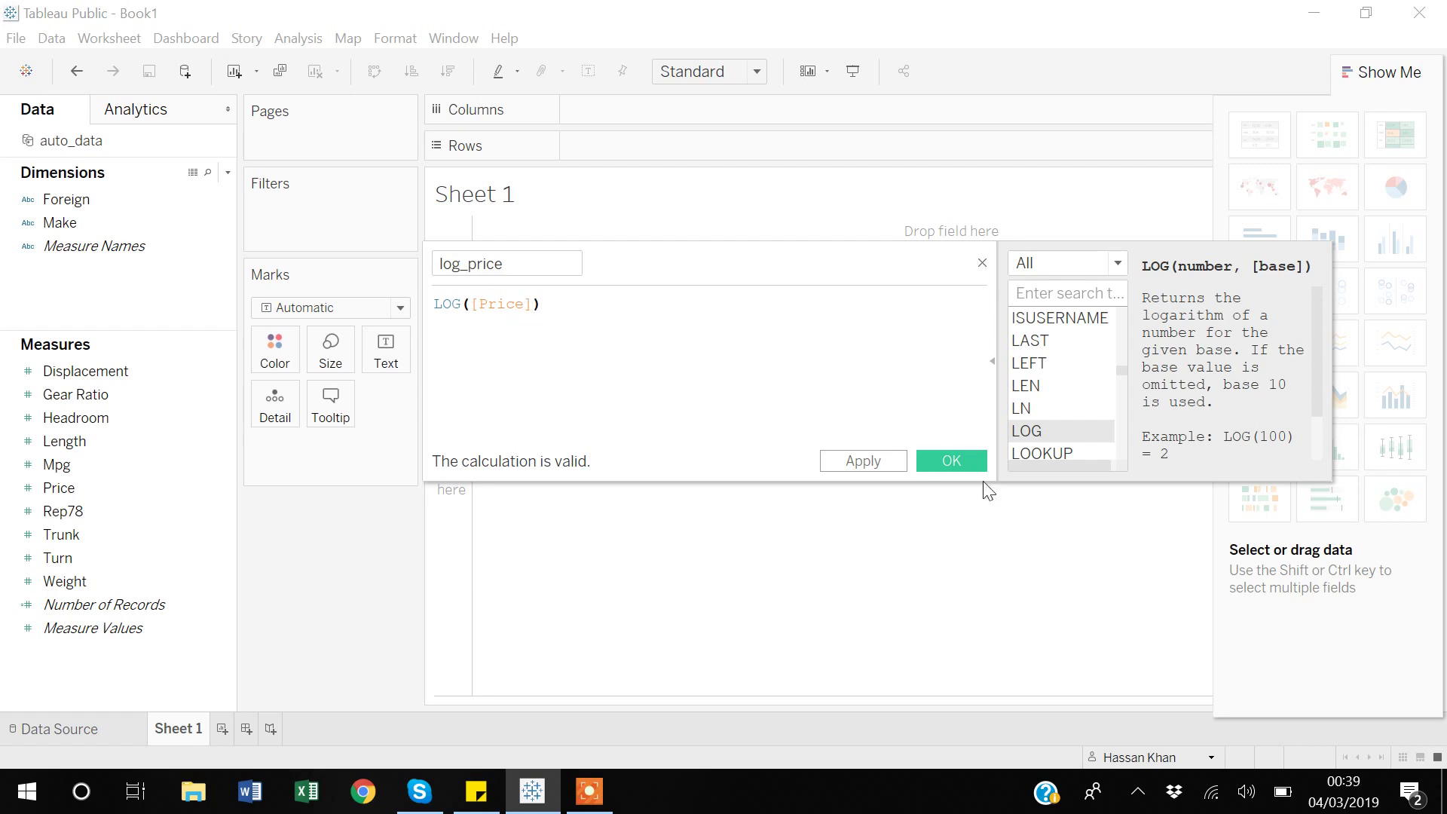
{"action": "left_click", "coordinate": [961, 462]}
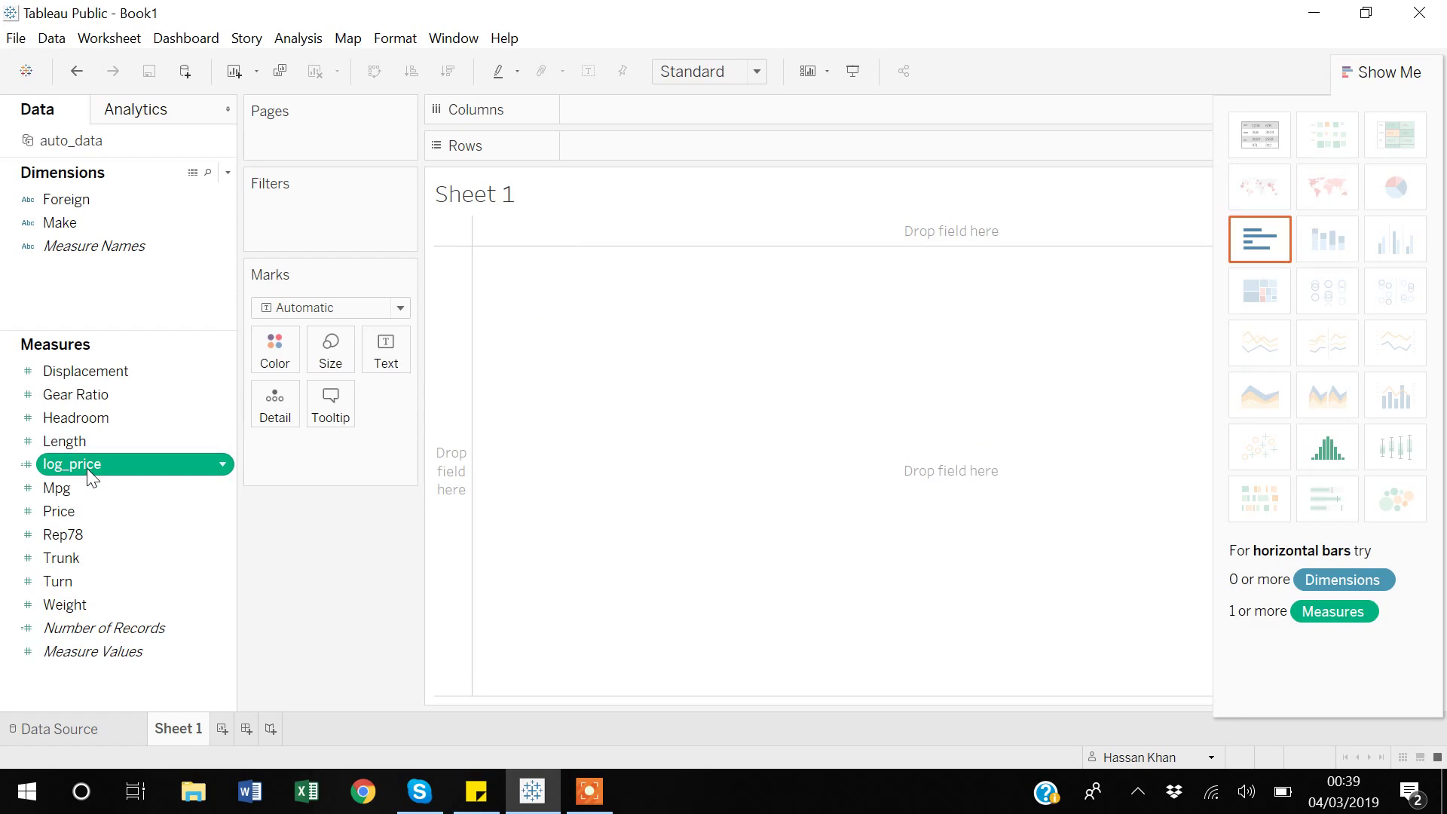
Step: Examine the calculated log_price column in the data source grid and return to Sheet 1
{"action": "left_click", "coordinate": [87, 729]}
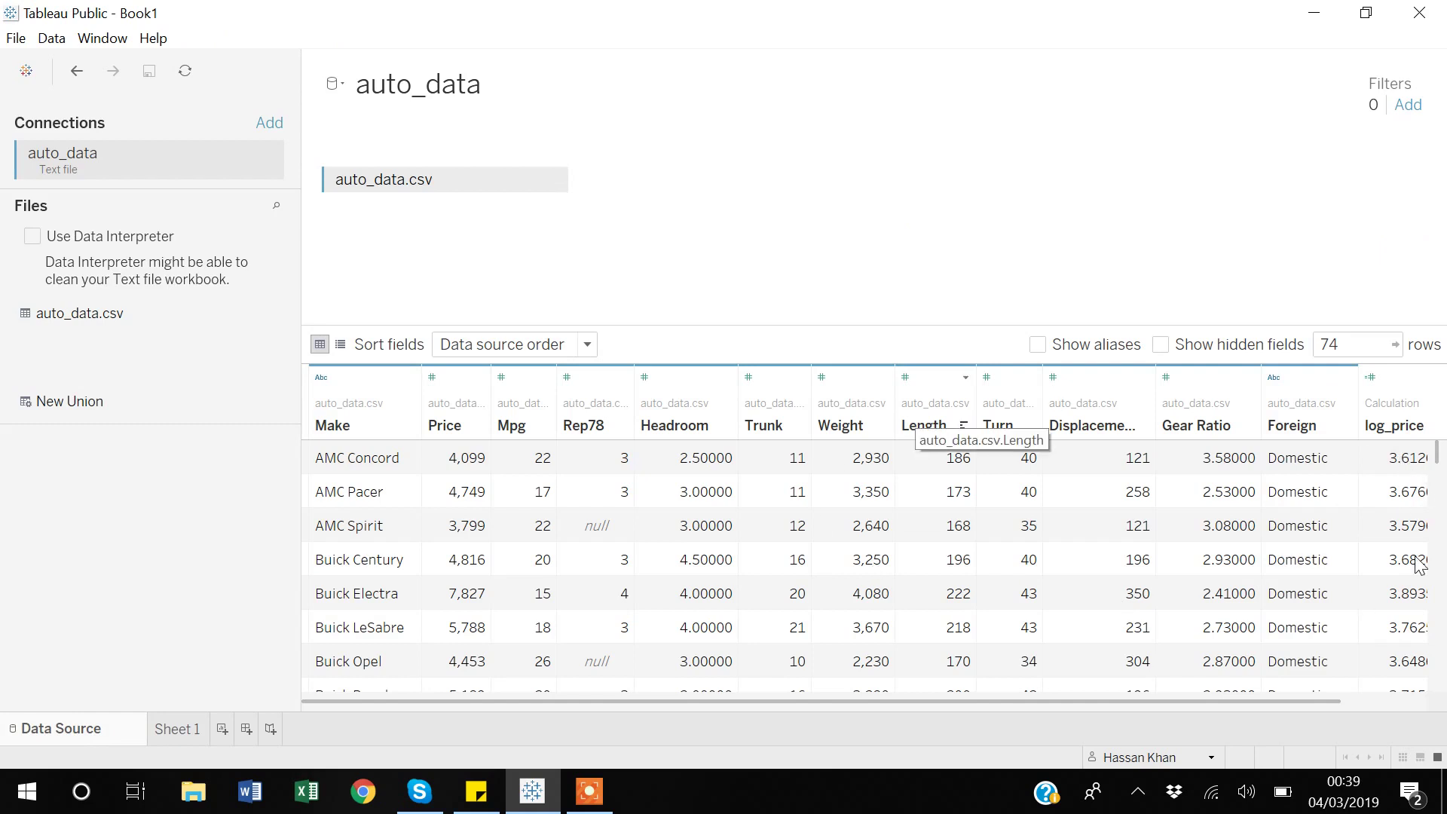
{"action": "left_click", "coordinate": [182, 730]}
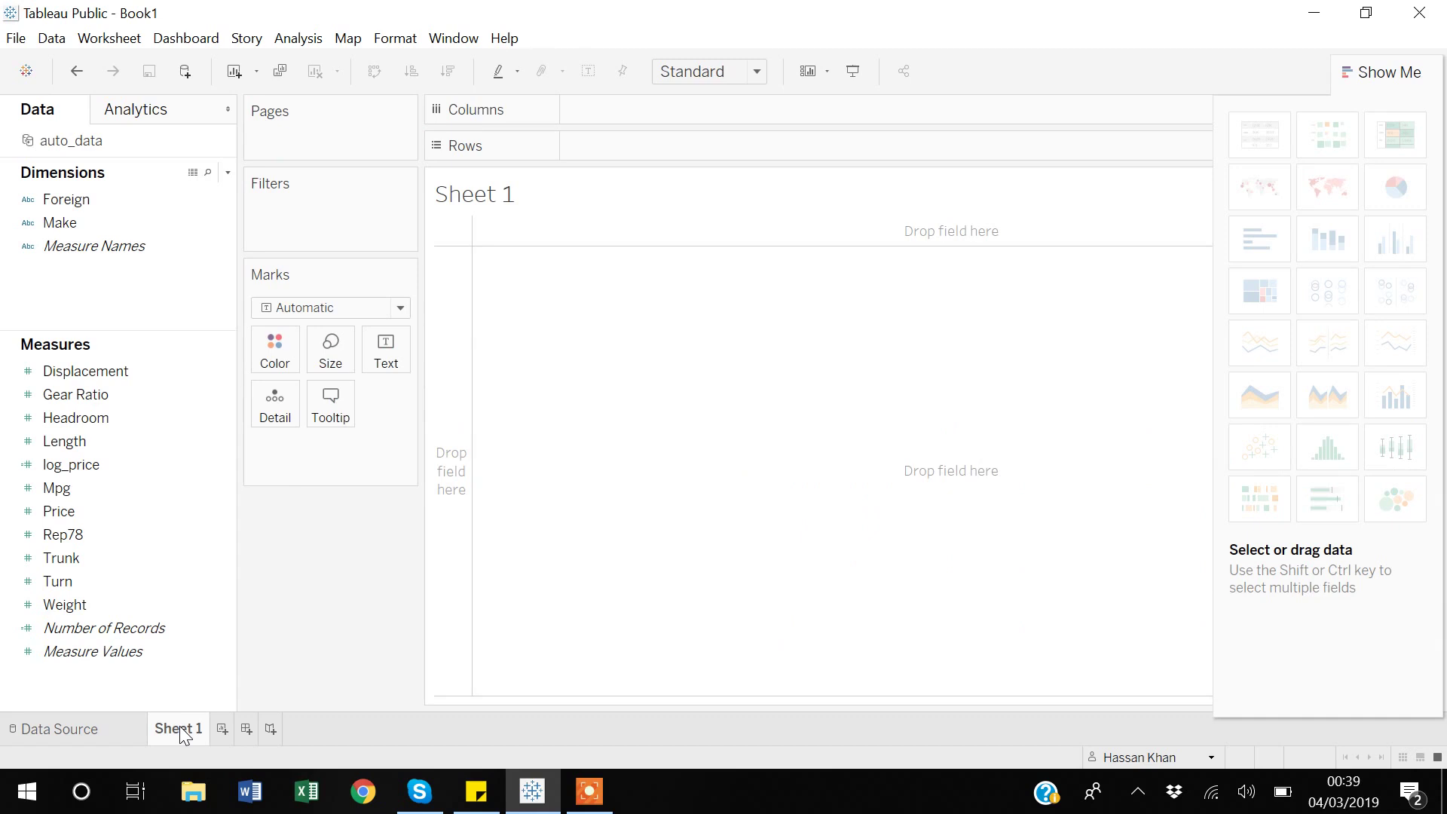
{"action": "left_click", "coordinate": [154, 511]}
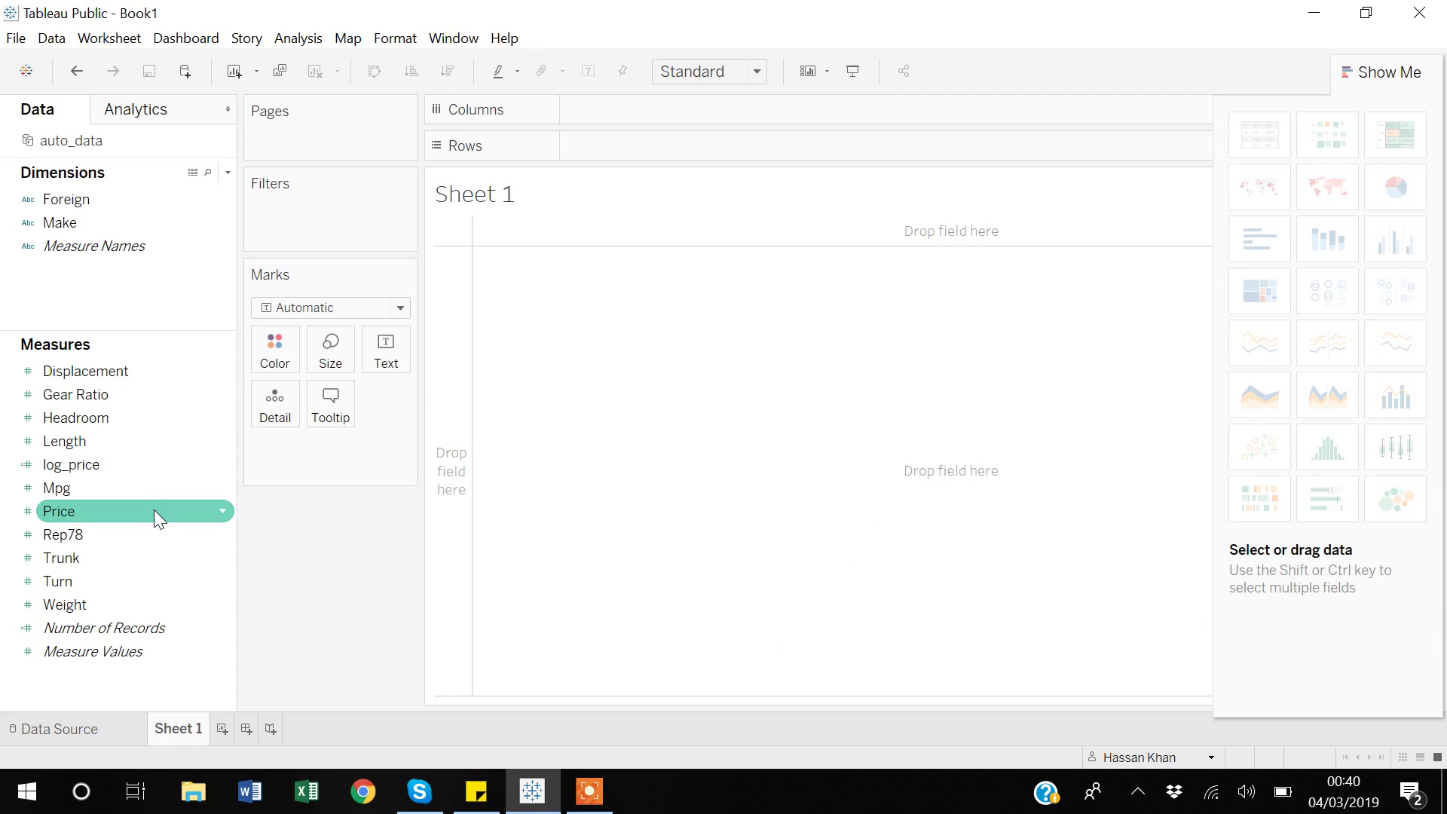
{"action": "left_click", "coordinate": [68, 464]}
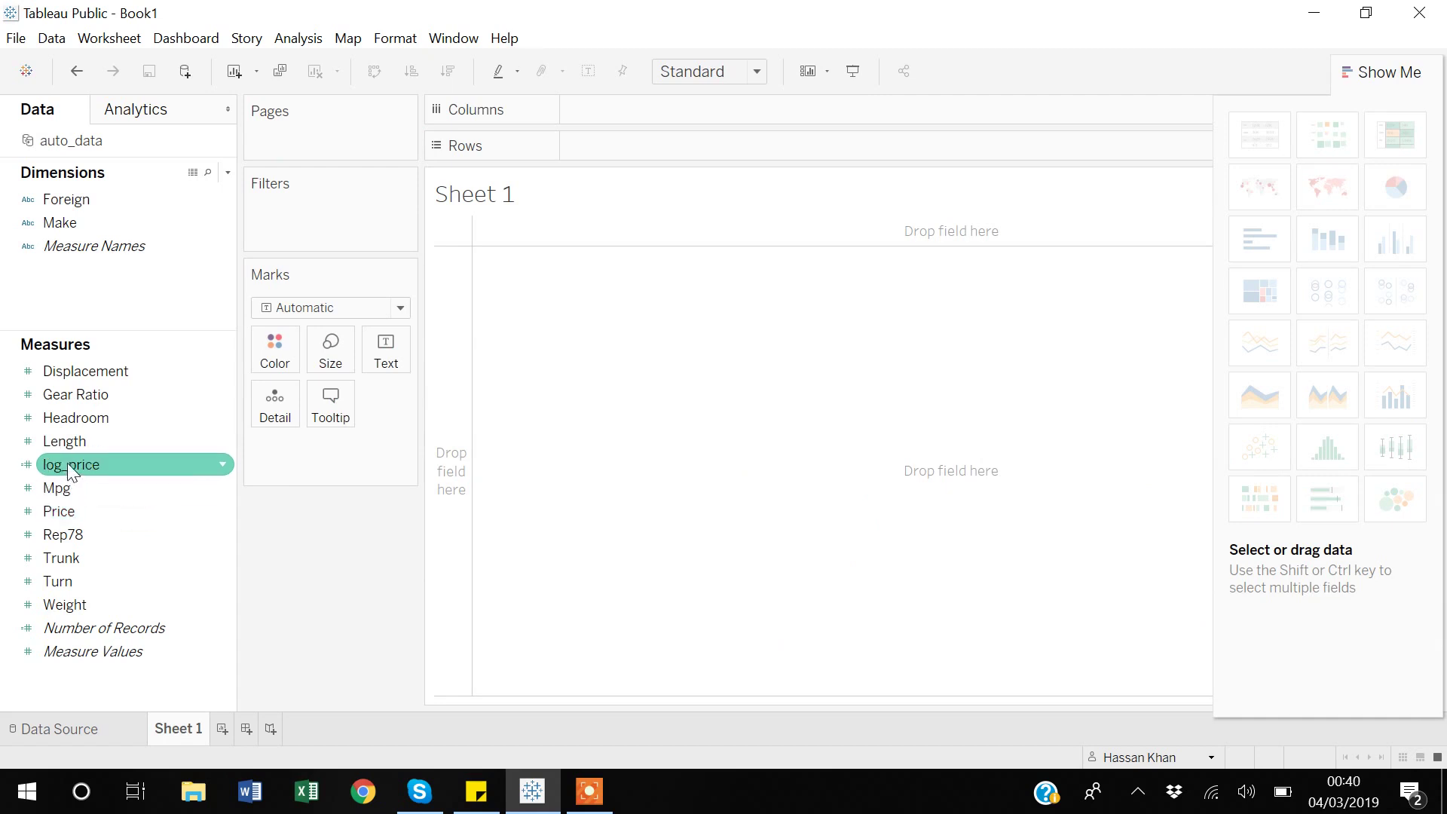
{"action": "left_click", "coordinate": [72, 443]}
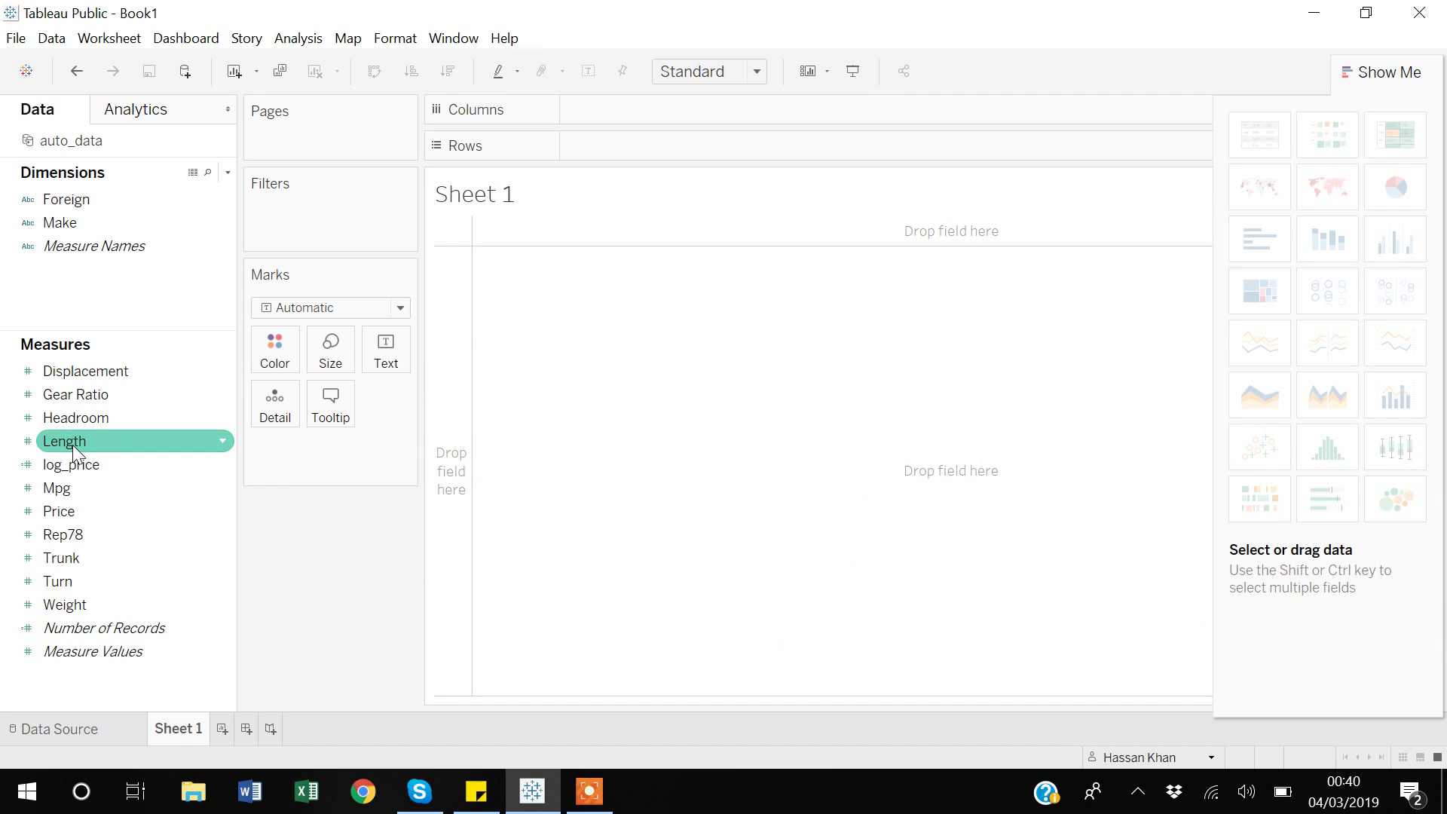
{"action": "left_click", "coordinate": [106, 313]}
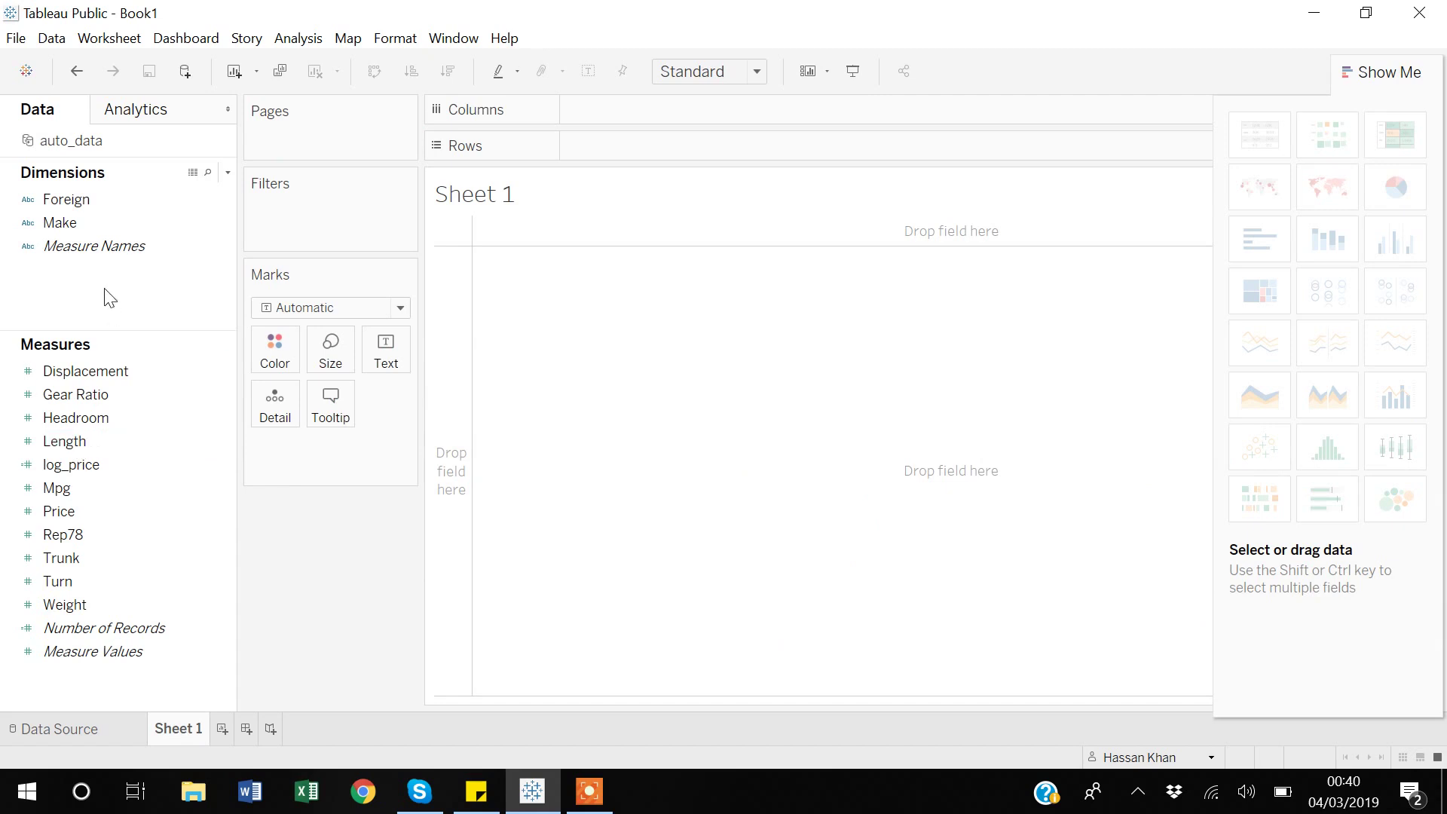
Step: Create another calculated field and name it sqrt_length
{"action": "right_click", "coordinate": [105, 288]}
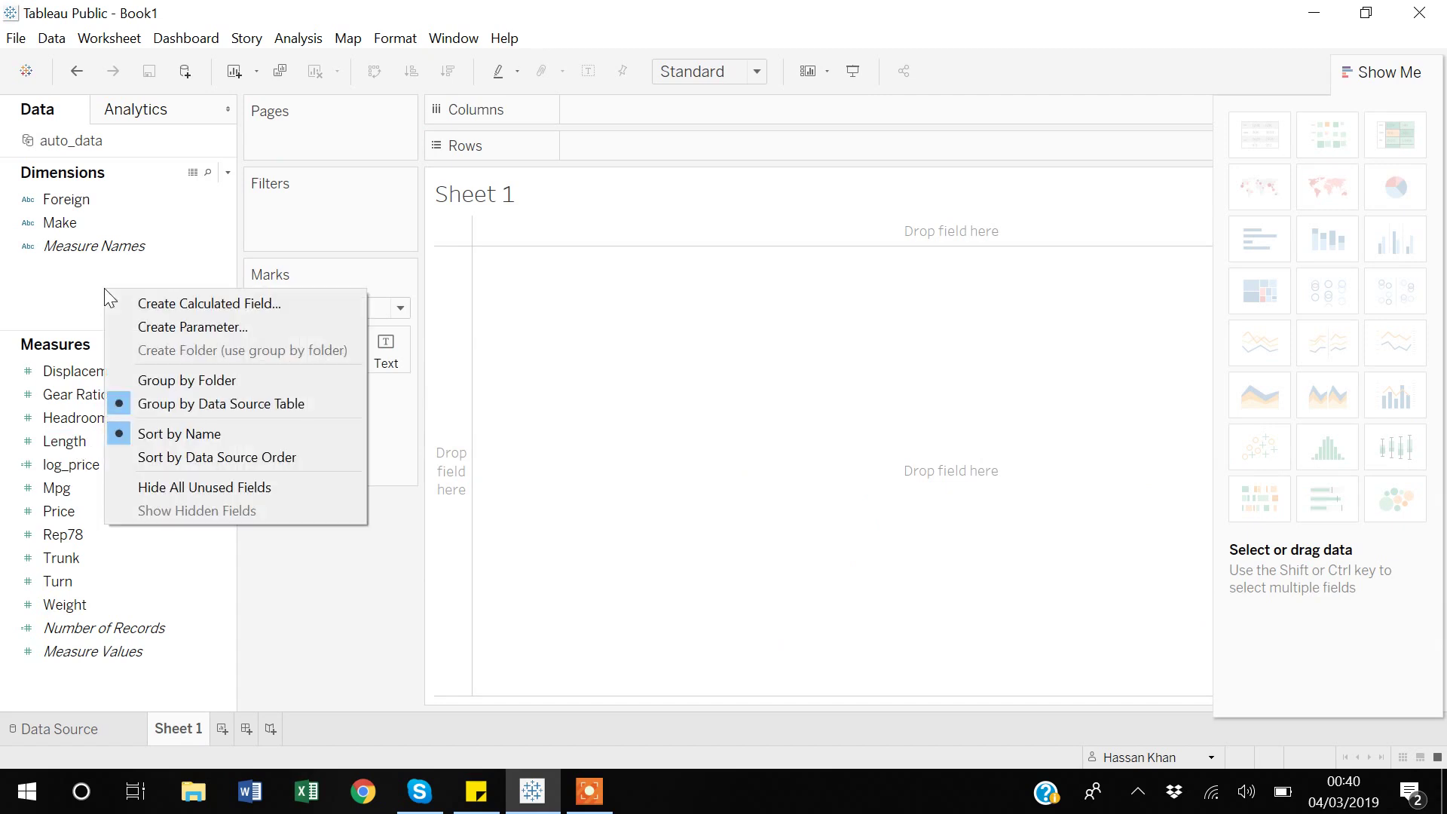
{"action": "left_click", "coordinate": [202, 304]}
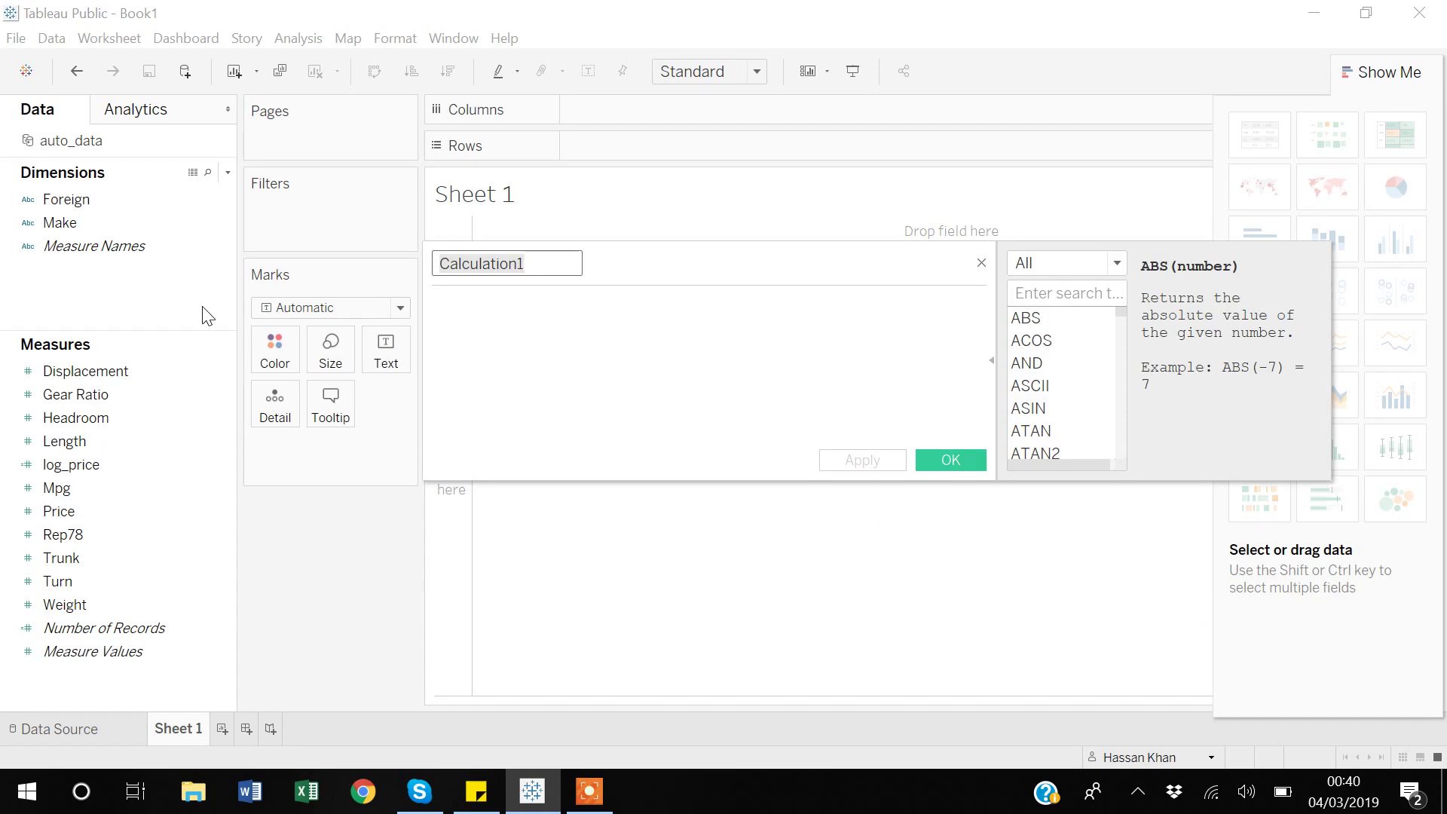
{"action": "key", "text": "BackSpace"}
{"action": "type", "text": "s"}
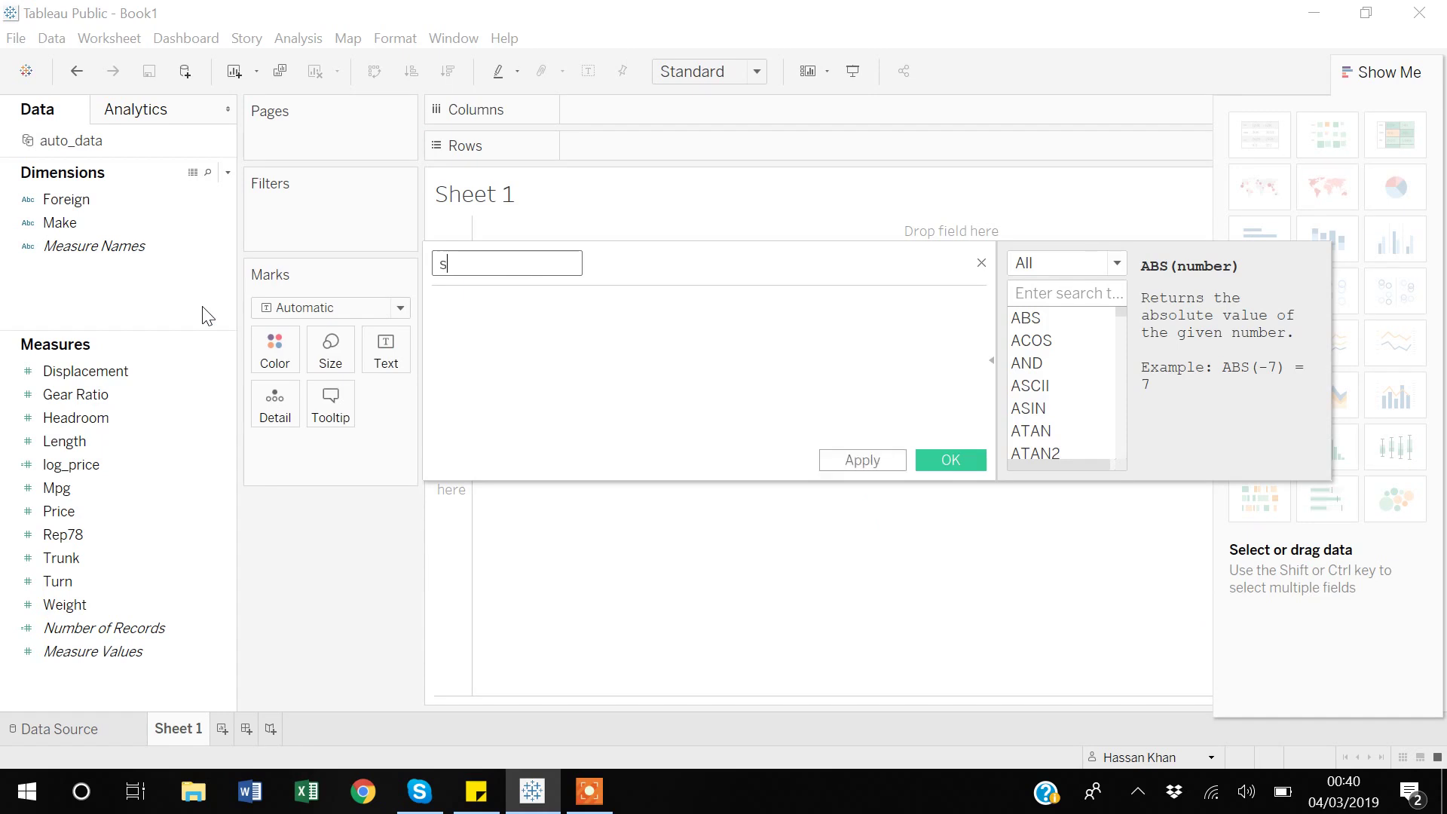
{"action": "type", "text": "qrt_length"}
{"action": "left_click", "coordinate": [454, 327]}
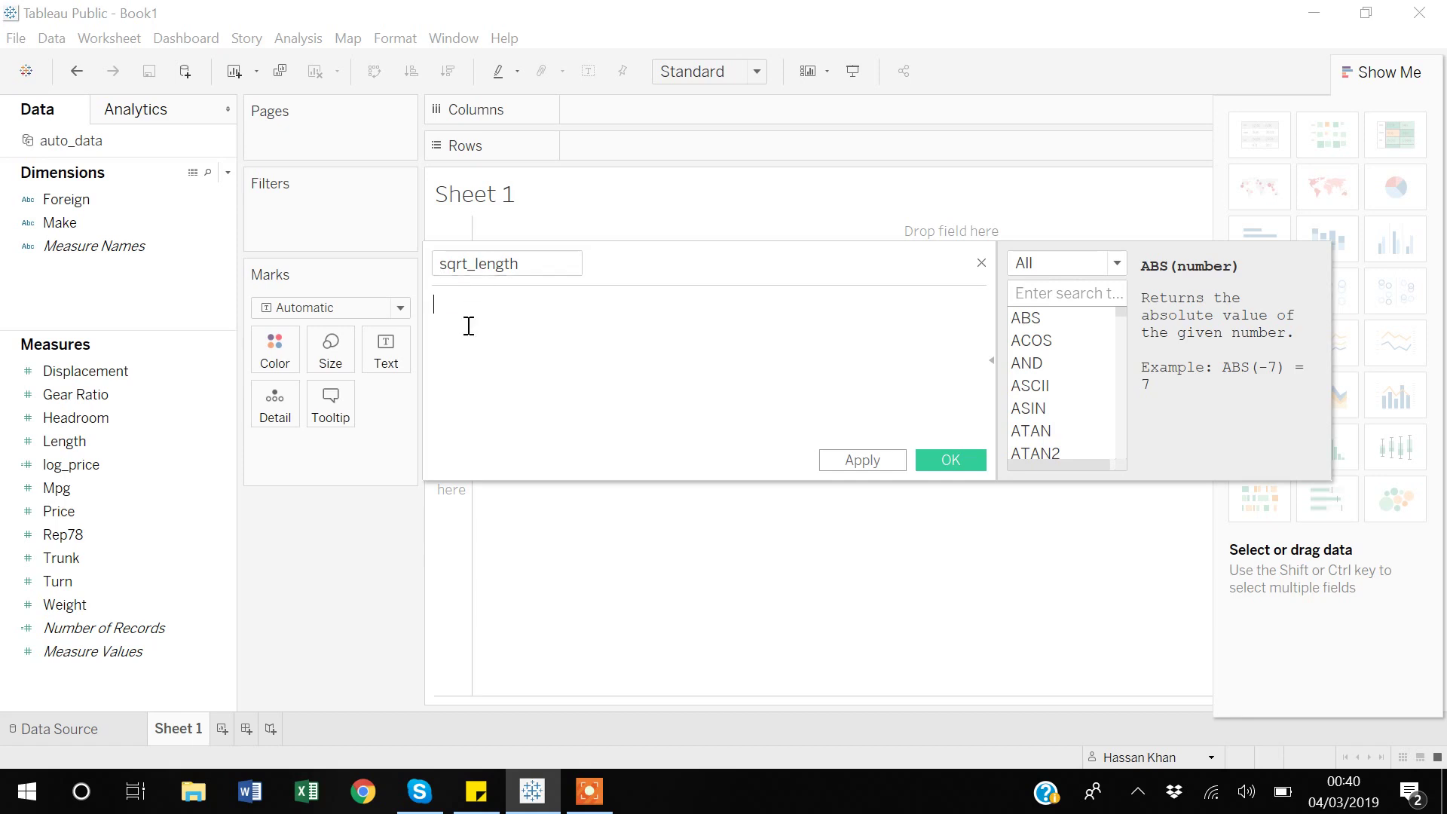
Step: Define sqrt_length with the formula SQRT([Length]) and save the calculated field
{"action": "type", "text": "sq"}
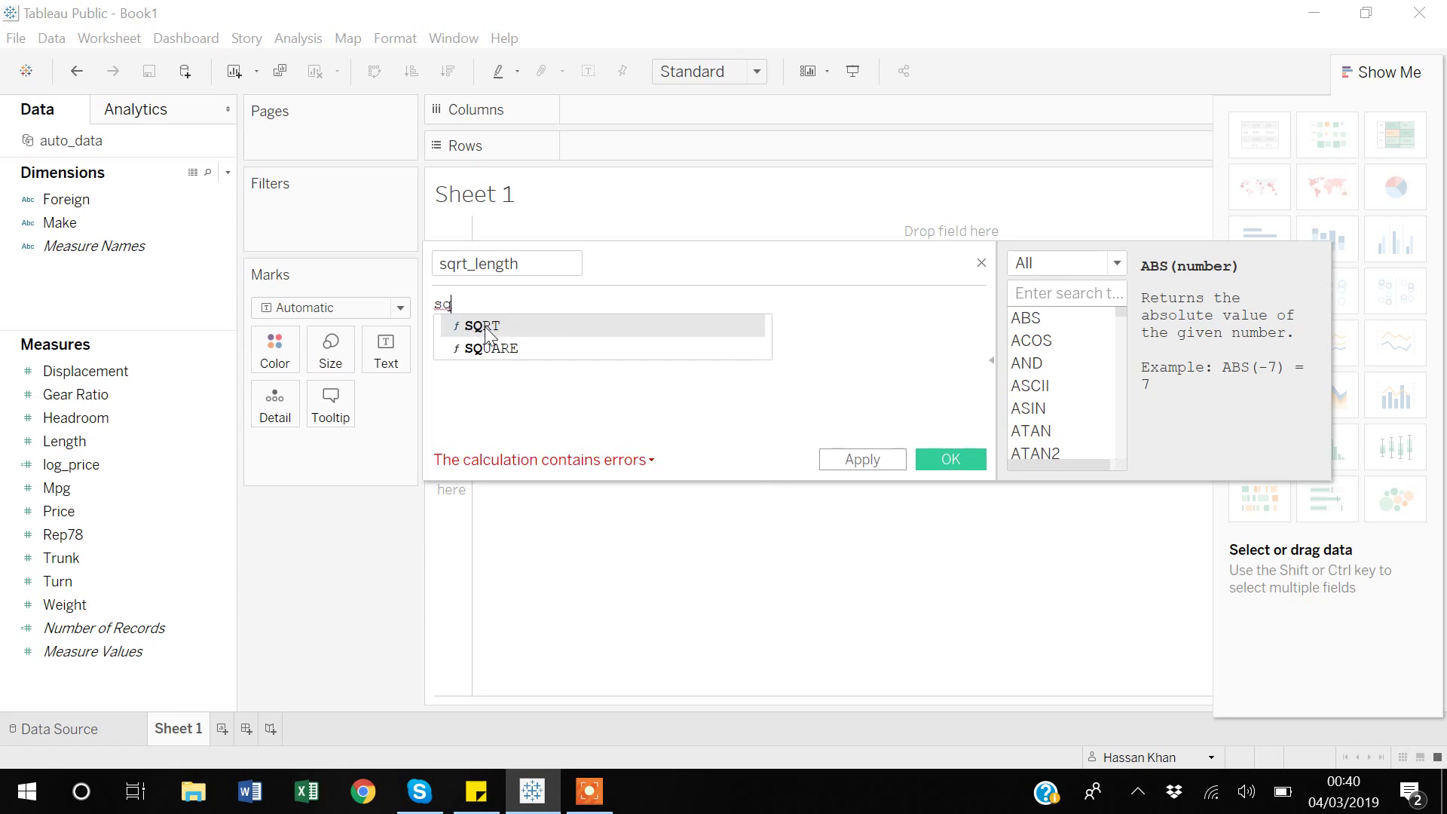
{"action": "left_click", "coordinate": [483, 326]}
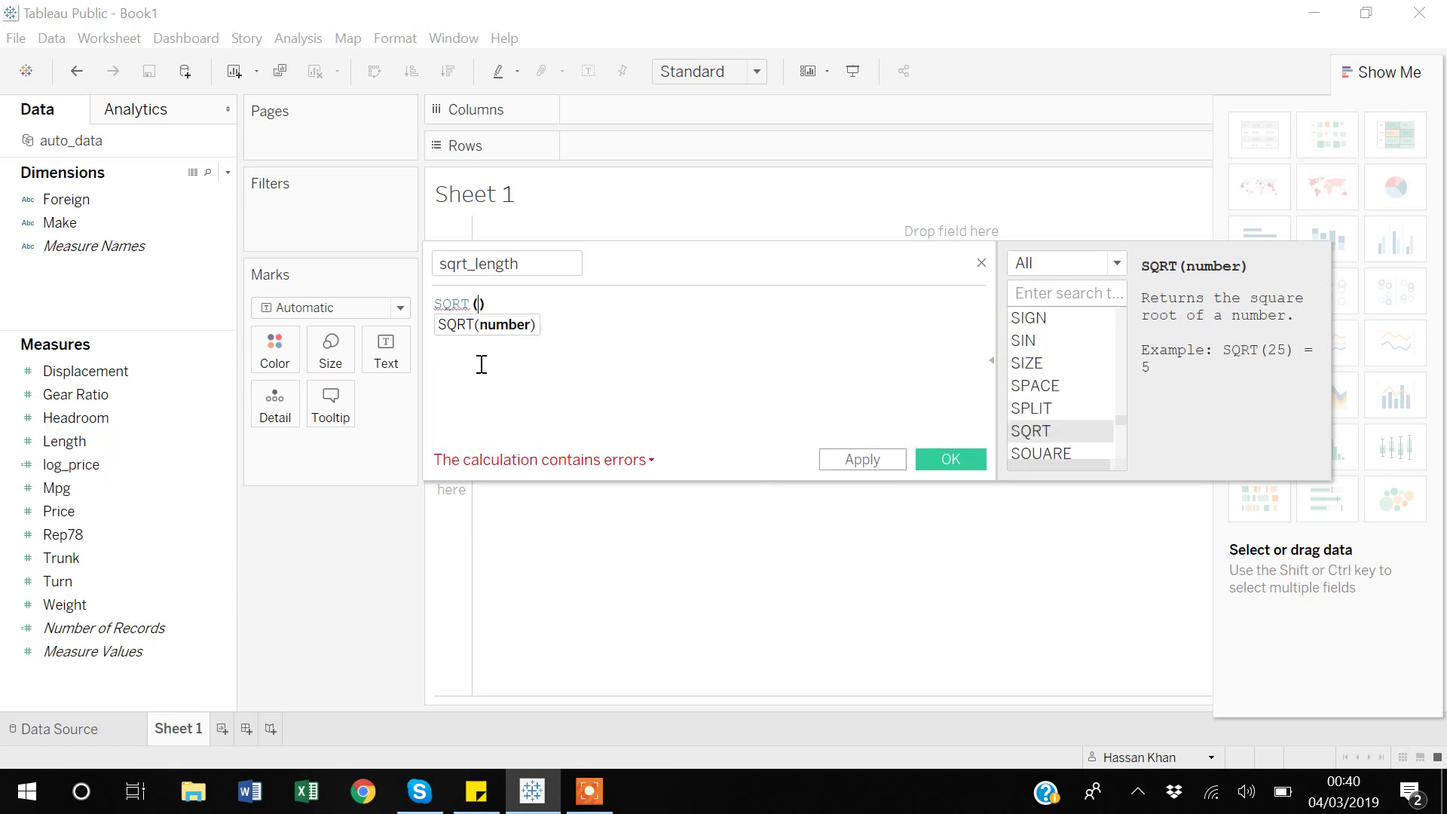
{"action": "type", "text": "len"}
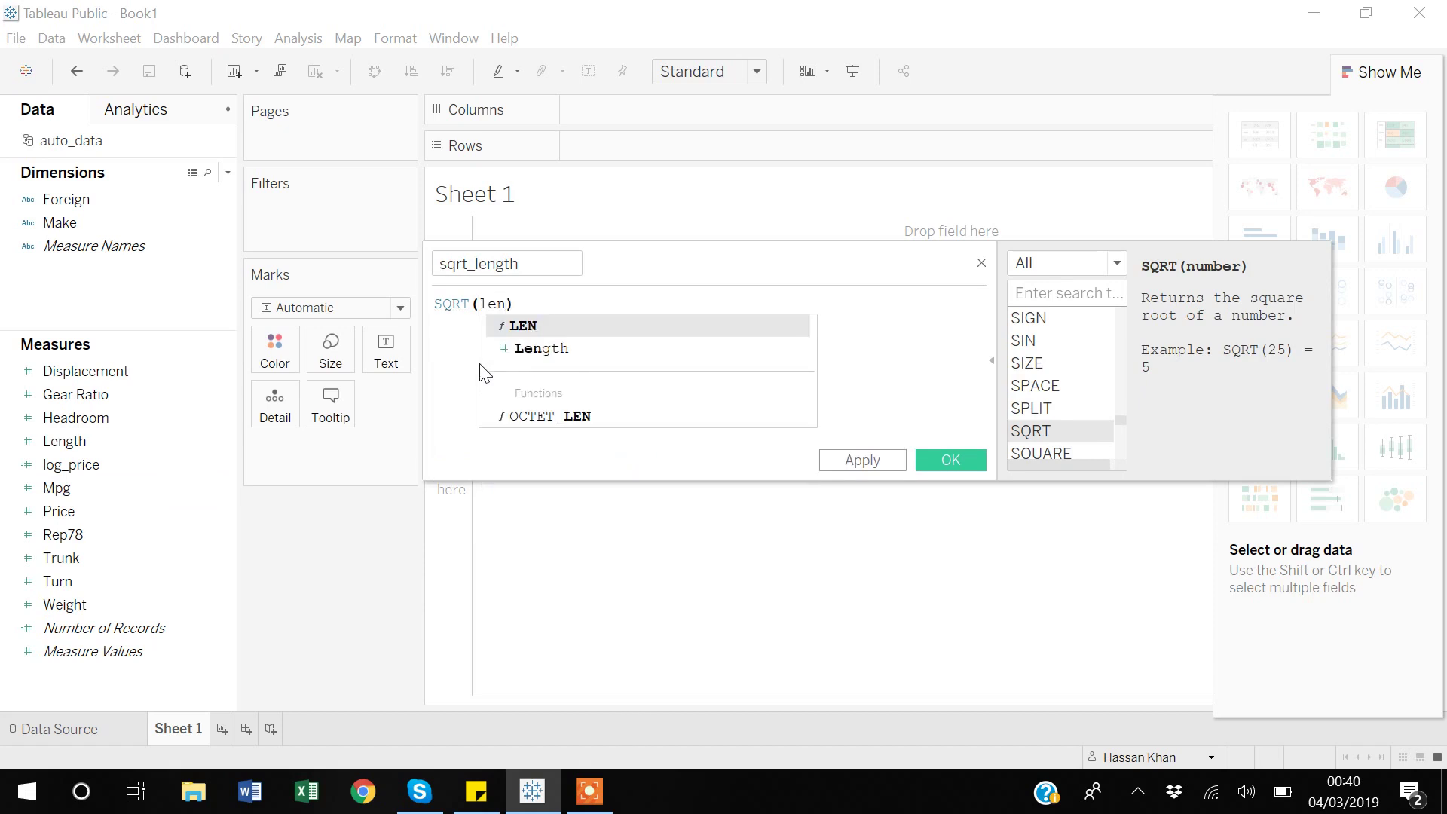
{"action": "key", "text": "Down"}
{"action": "key", "text": "Return"}
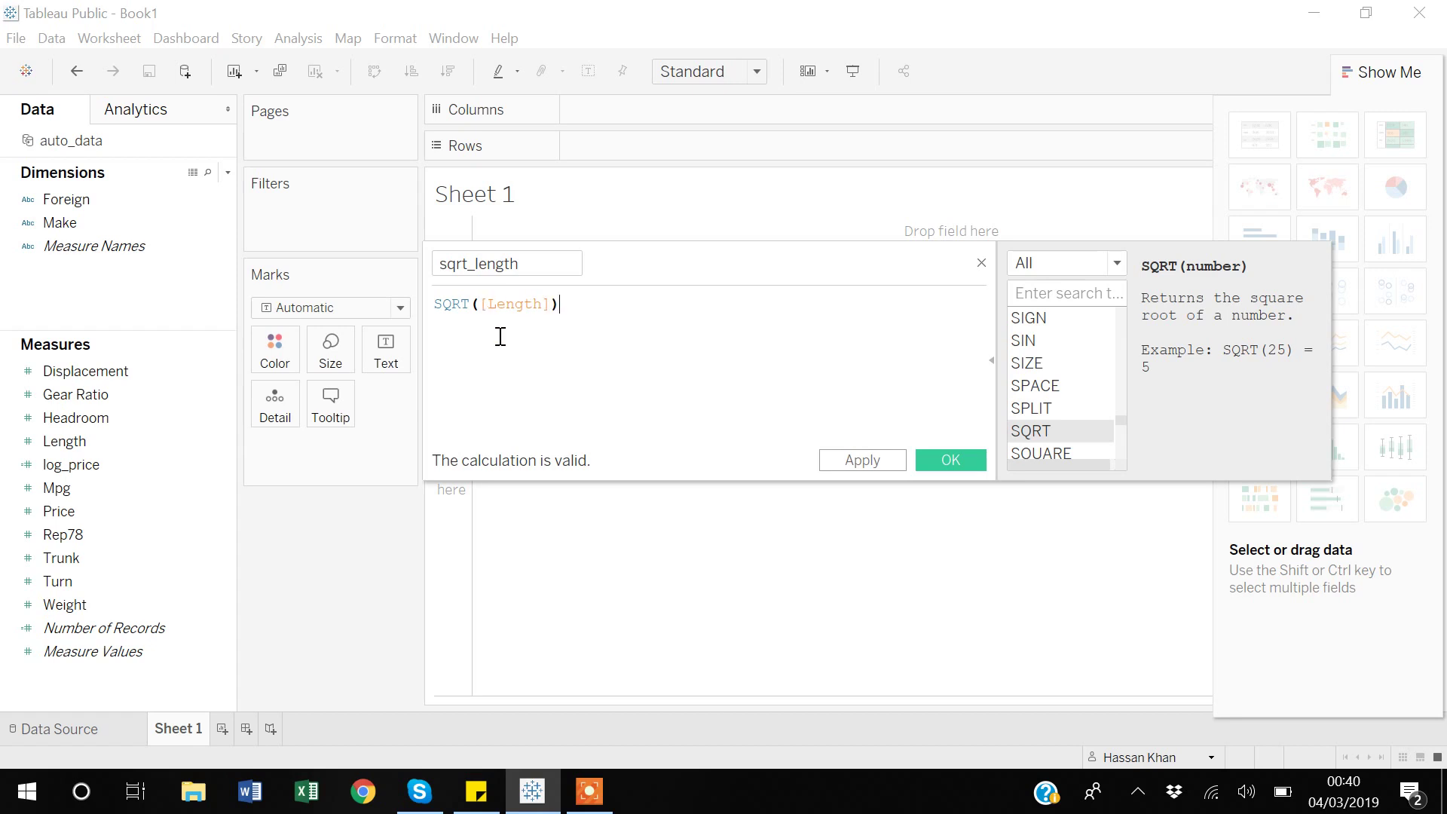
{"action": "left_click", "coordinate": [960, 464]}
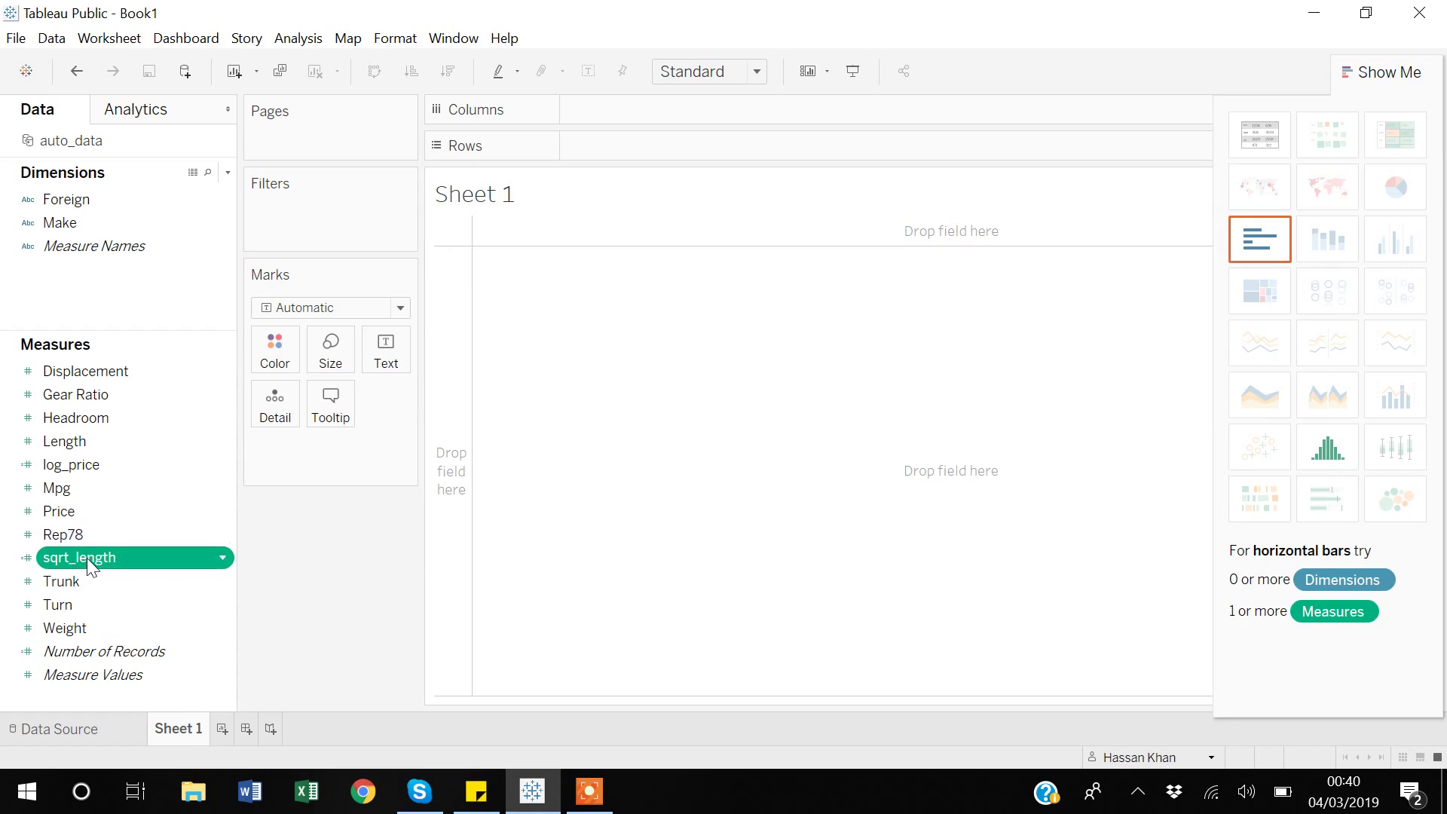
Step: Examine the sqrt_length column beside log_price in the data source grid, and return to Sheet 1
{"action": "left_click", "coordinate": [87, 735]}
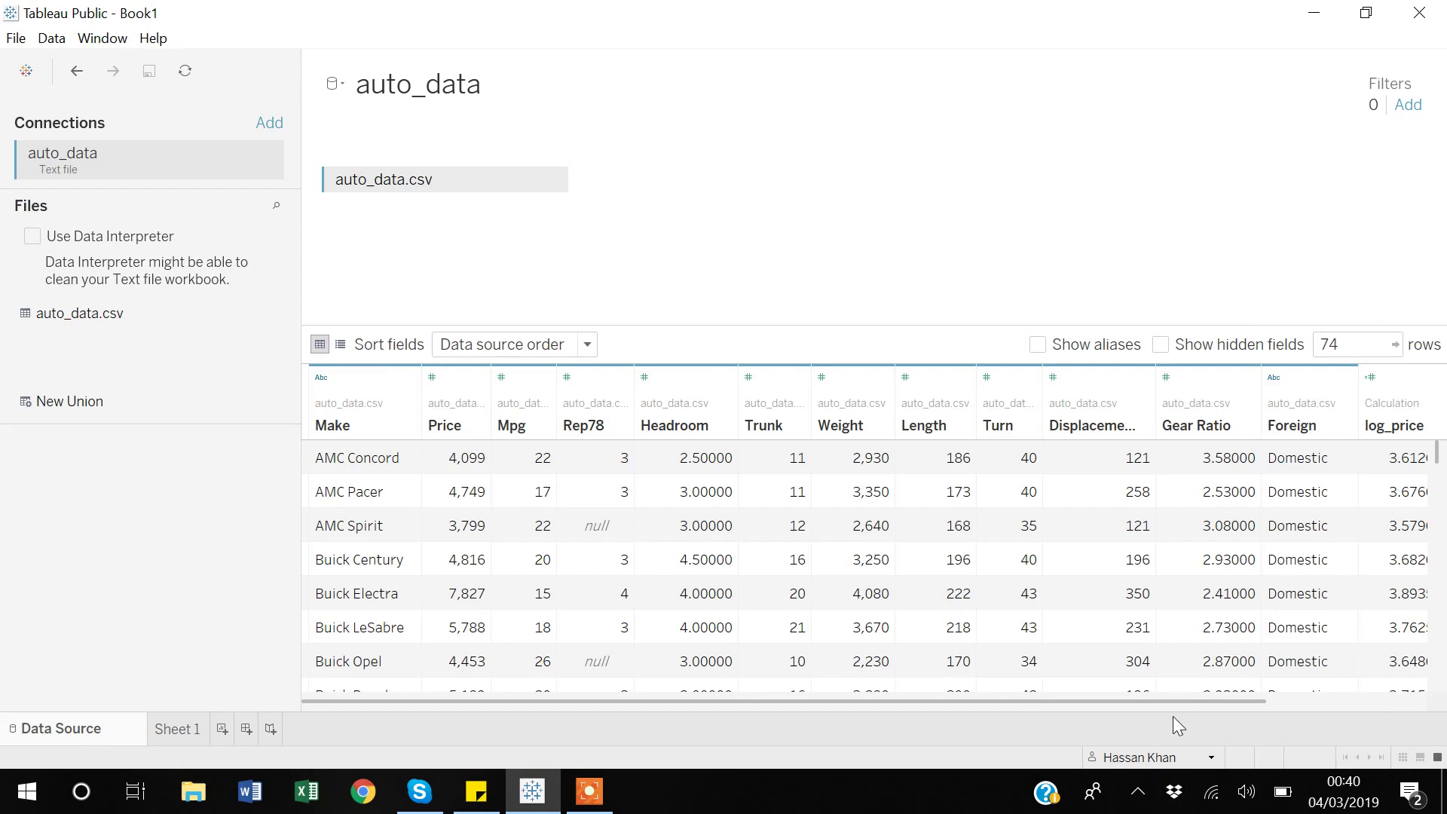
{"action": "left_click_drag", "start_coordinate": [1178, 703], "coordinate": [1304, 694]}
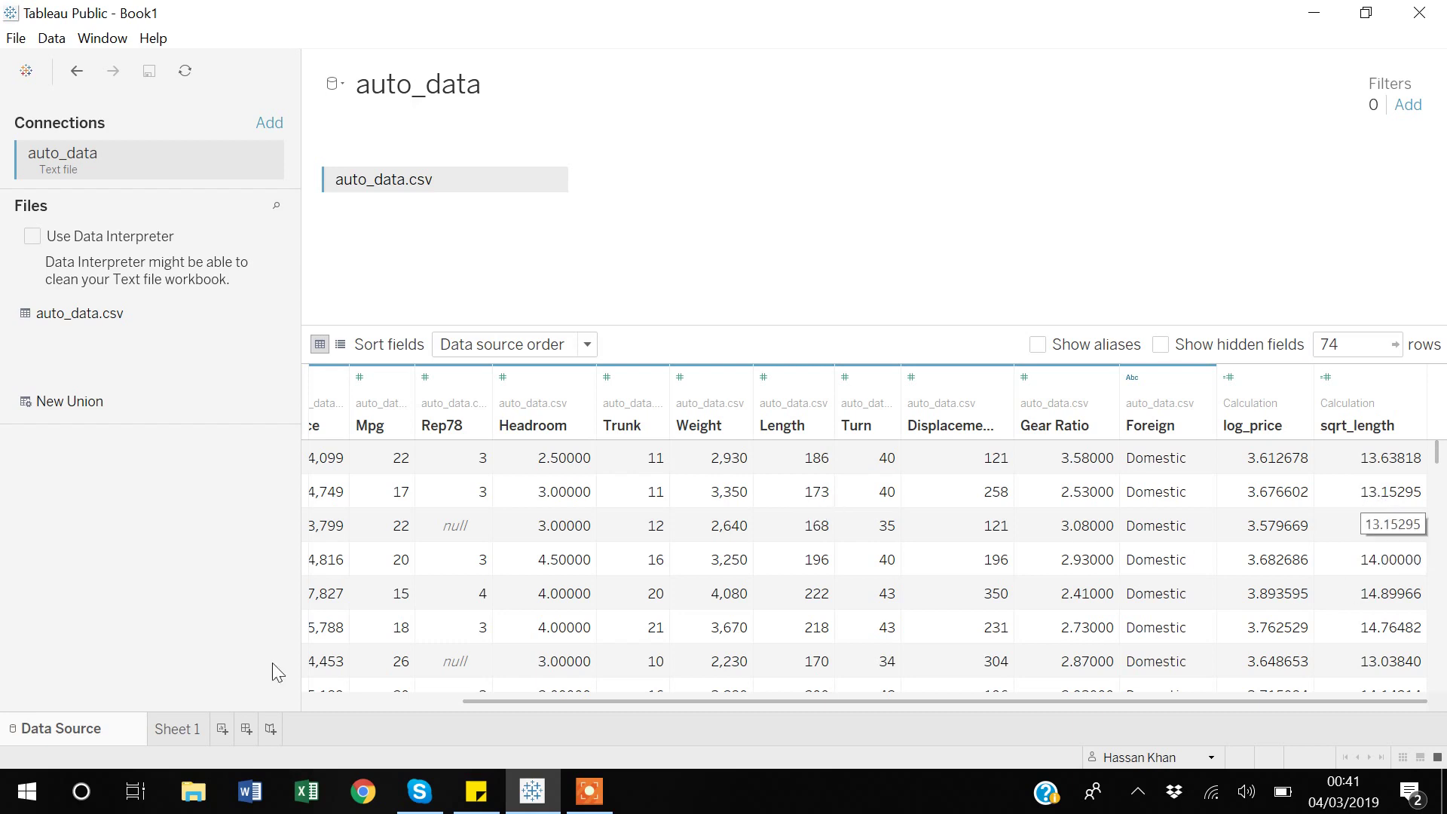
{"action": "left_click", "coordinate": [169, 731]}
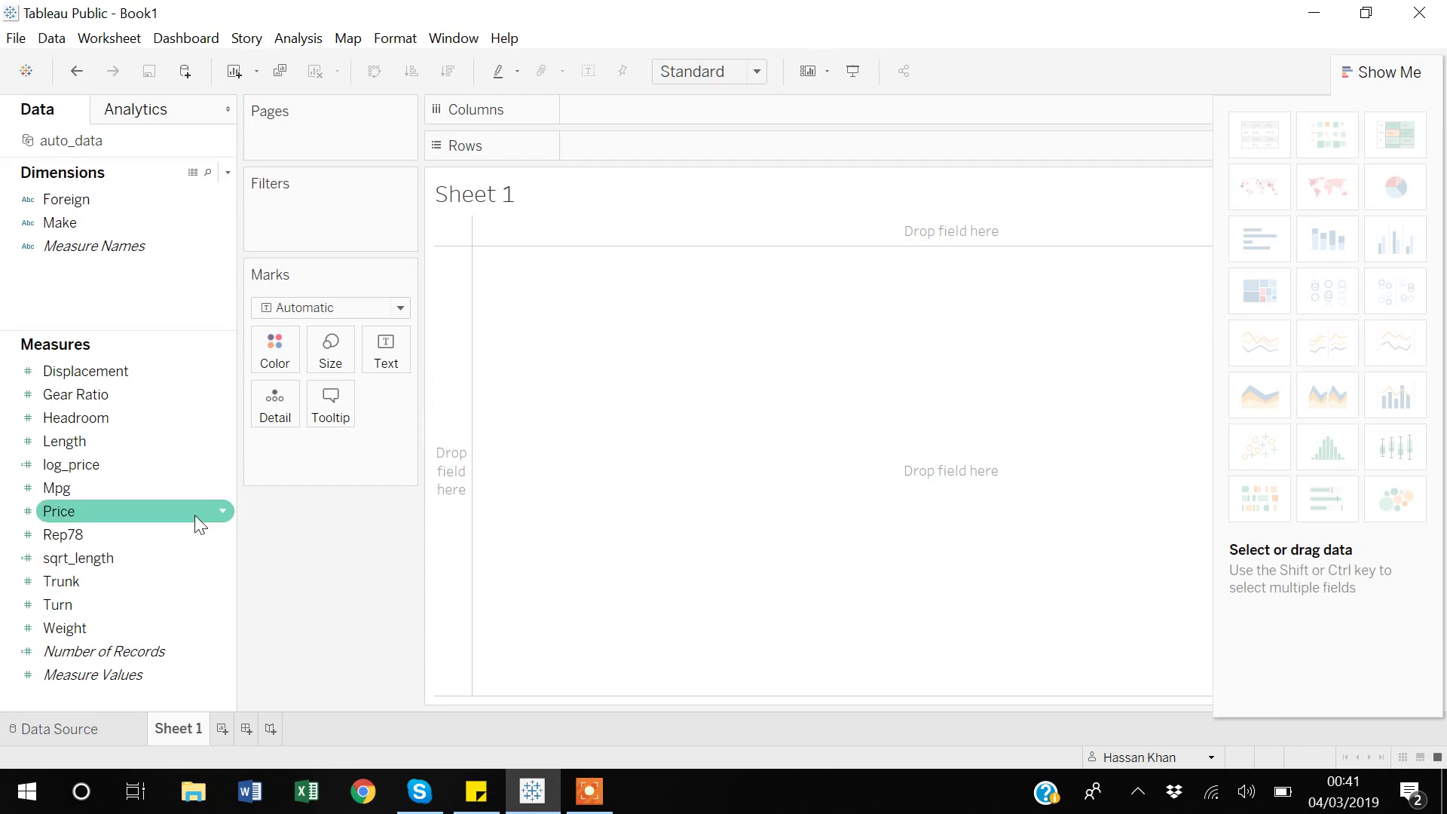
Step: Create a new calculated field and name it test_var
{"action": "right_click", "coordinate": [138, 311]}
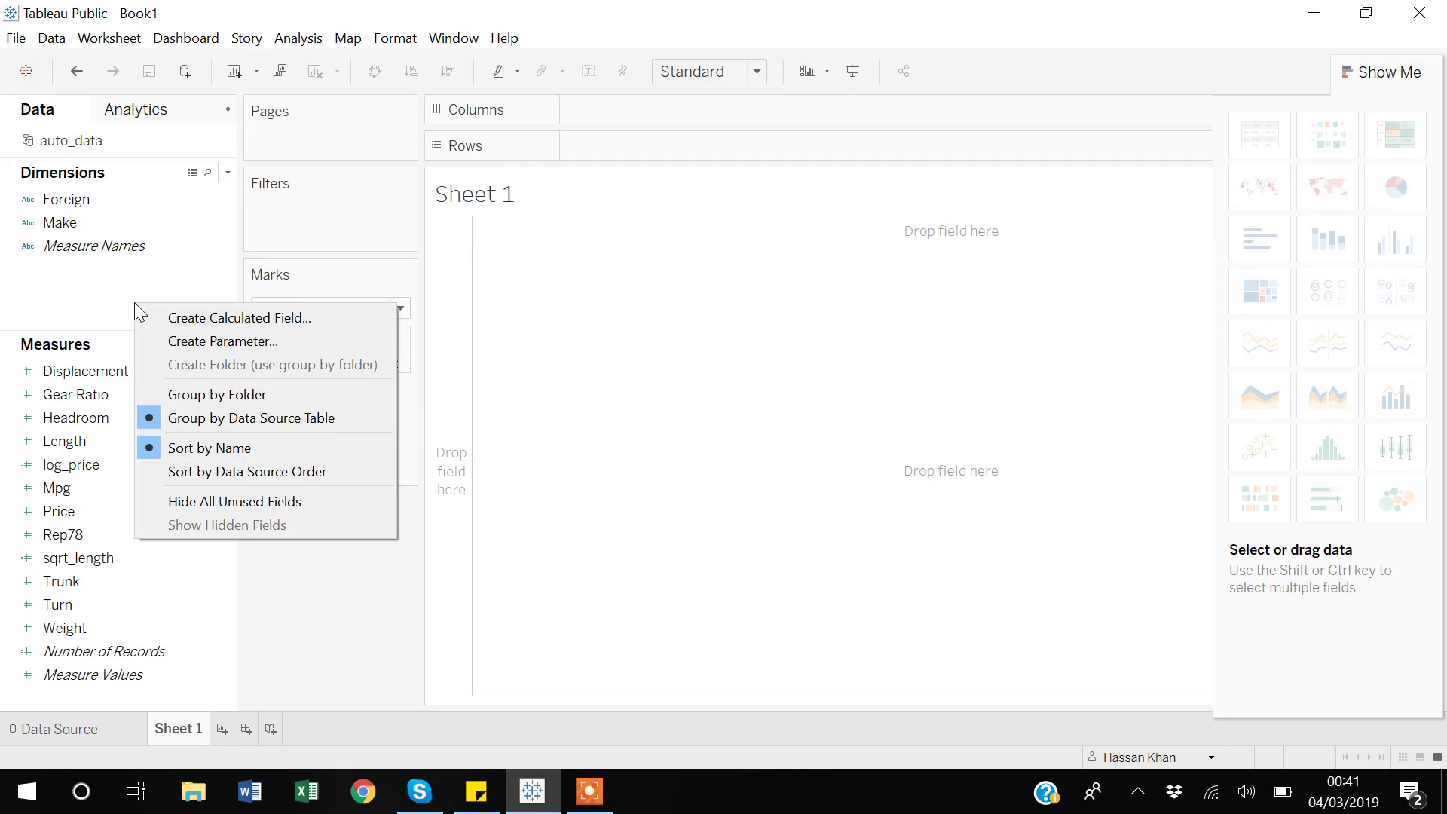
{"action": "left_click", "coordinate": [226, 317]}
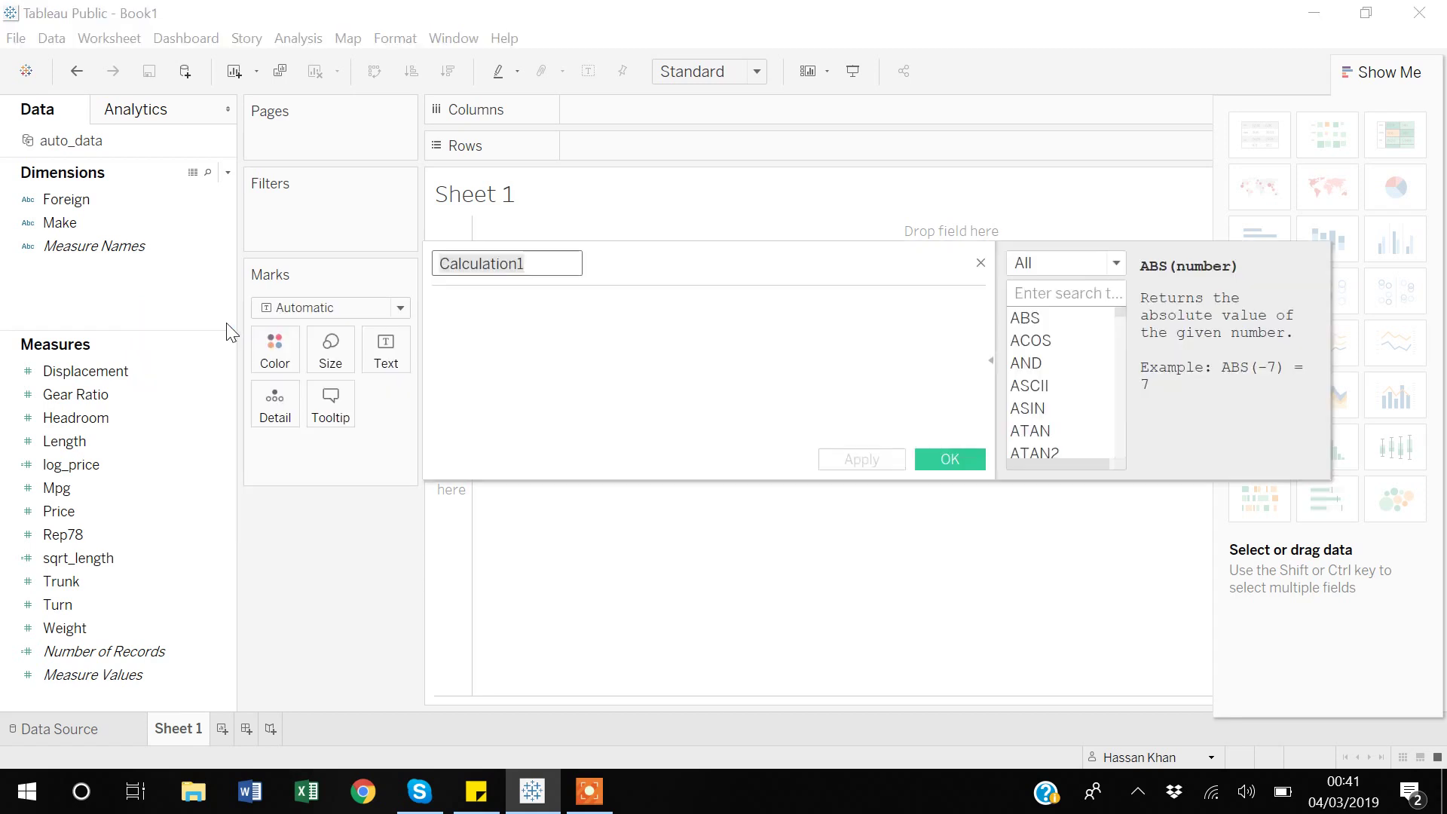
{"action": "key", "text": "BackSpace"}
{"action": "type", "text": "t"}
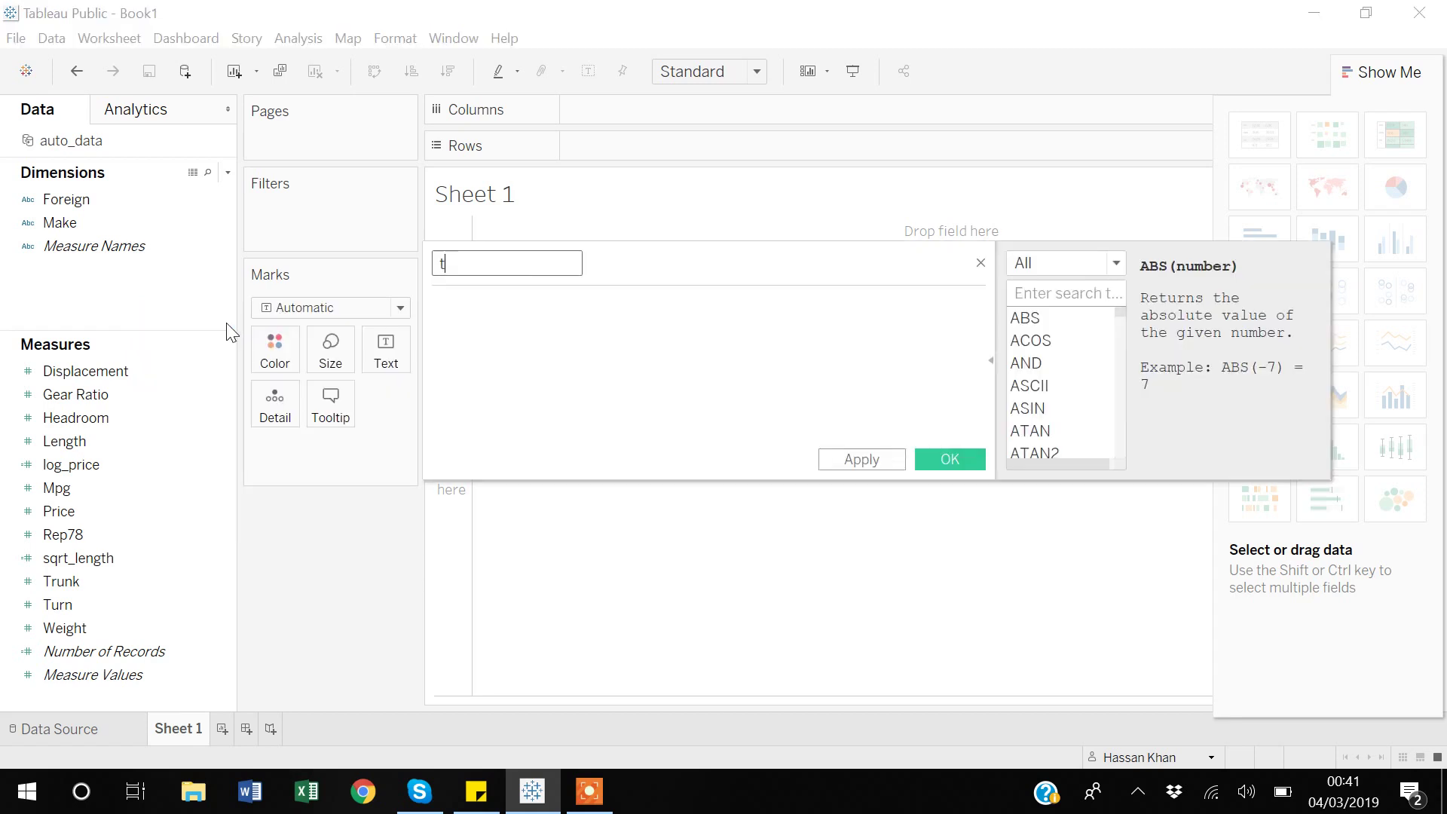
{"action": "type", "text": "est_var"}
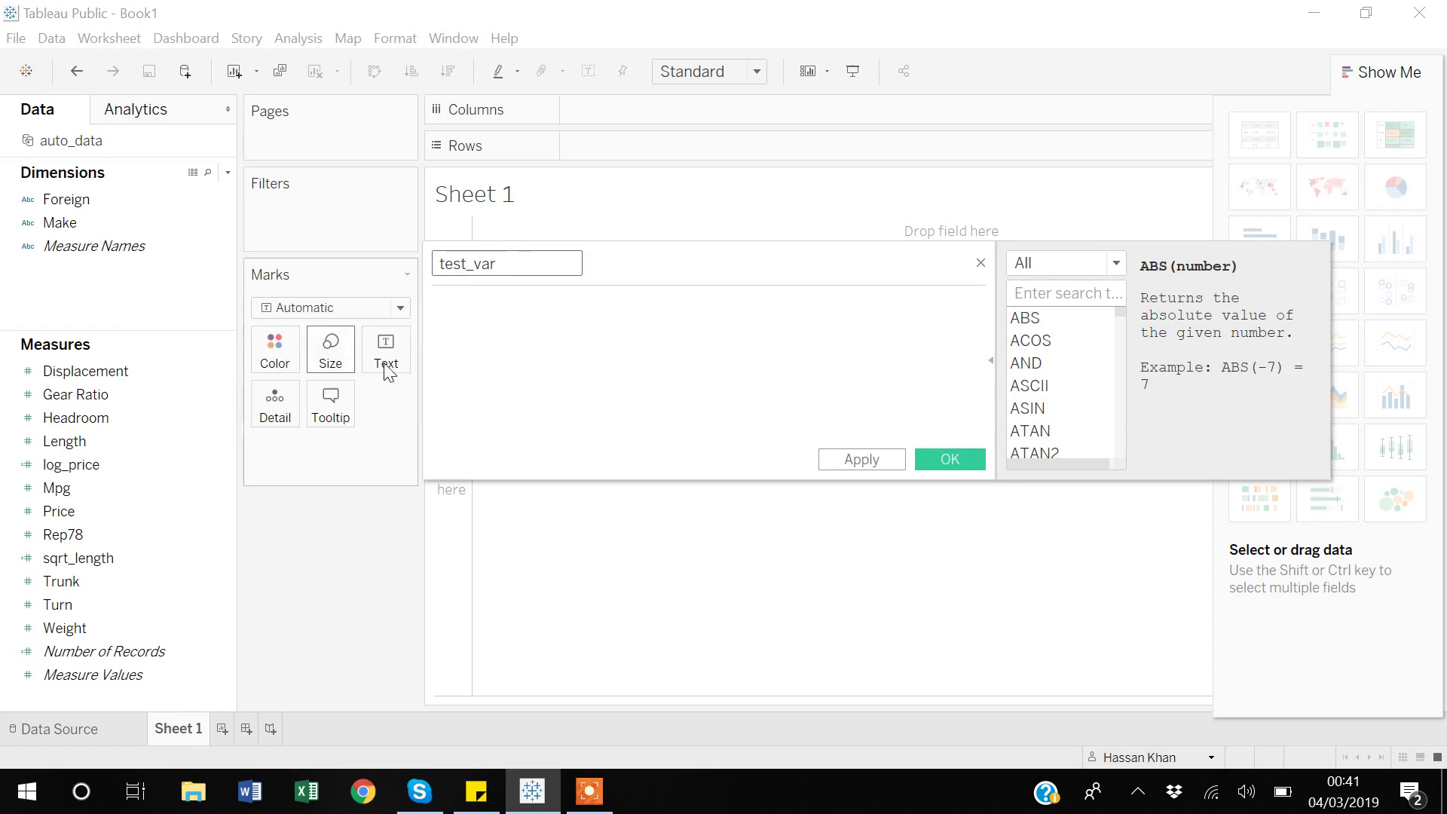
Step: Start the test_var formula with LOG([Price]) followed by a plus sign
{"action": "left_click", "coordinate": [453, 334]}
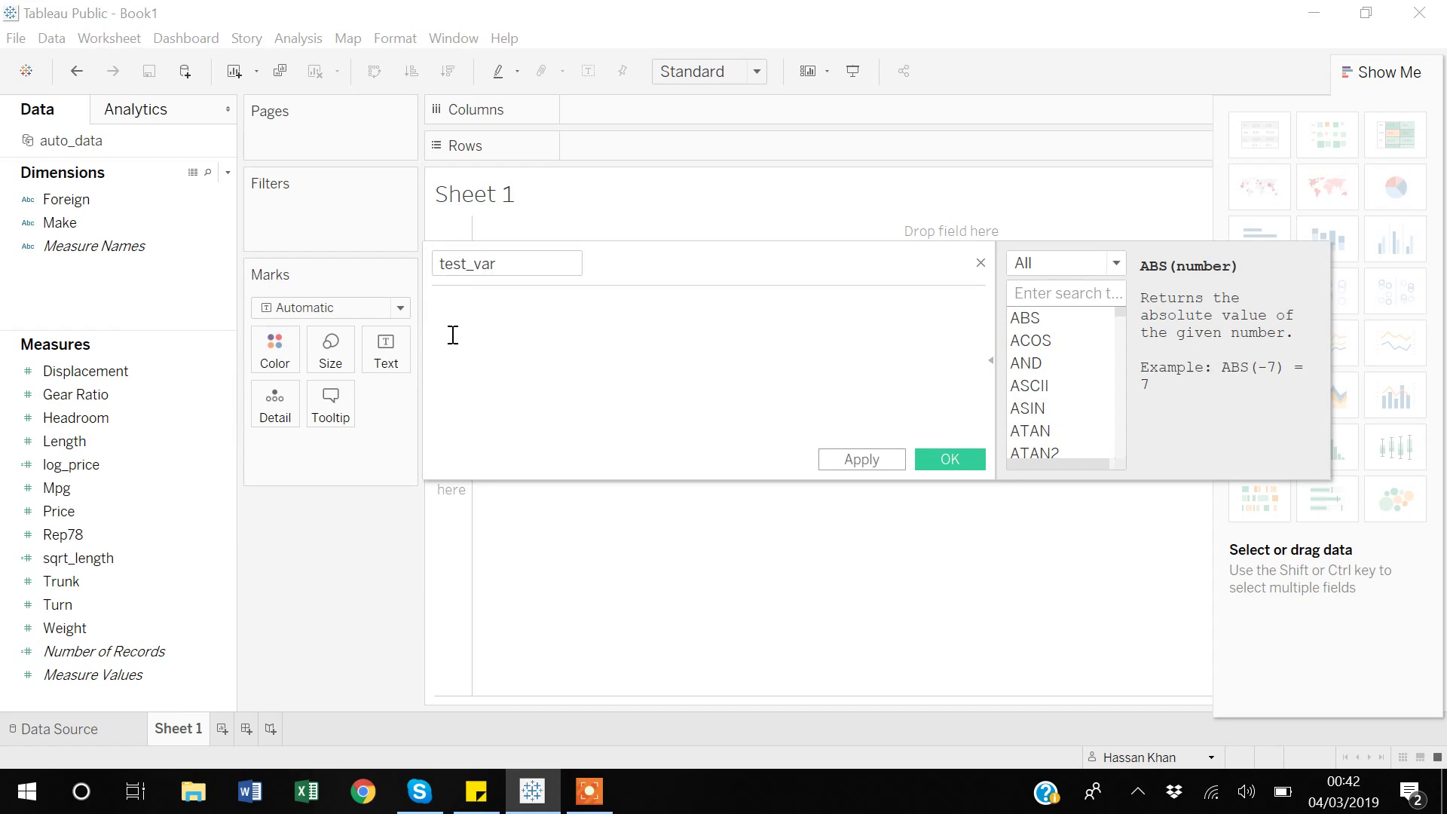
{"action": "type", "text": "log"}
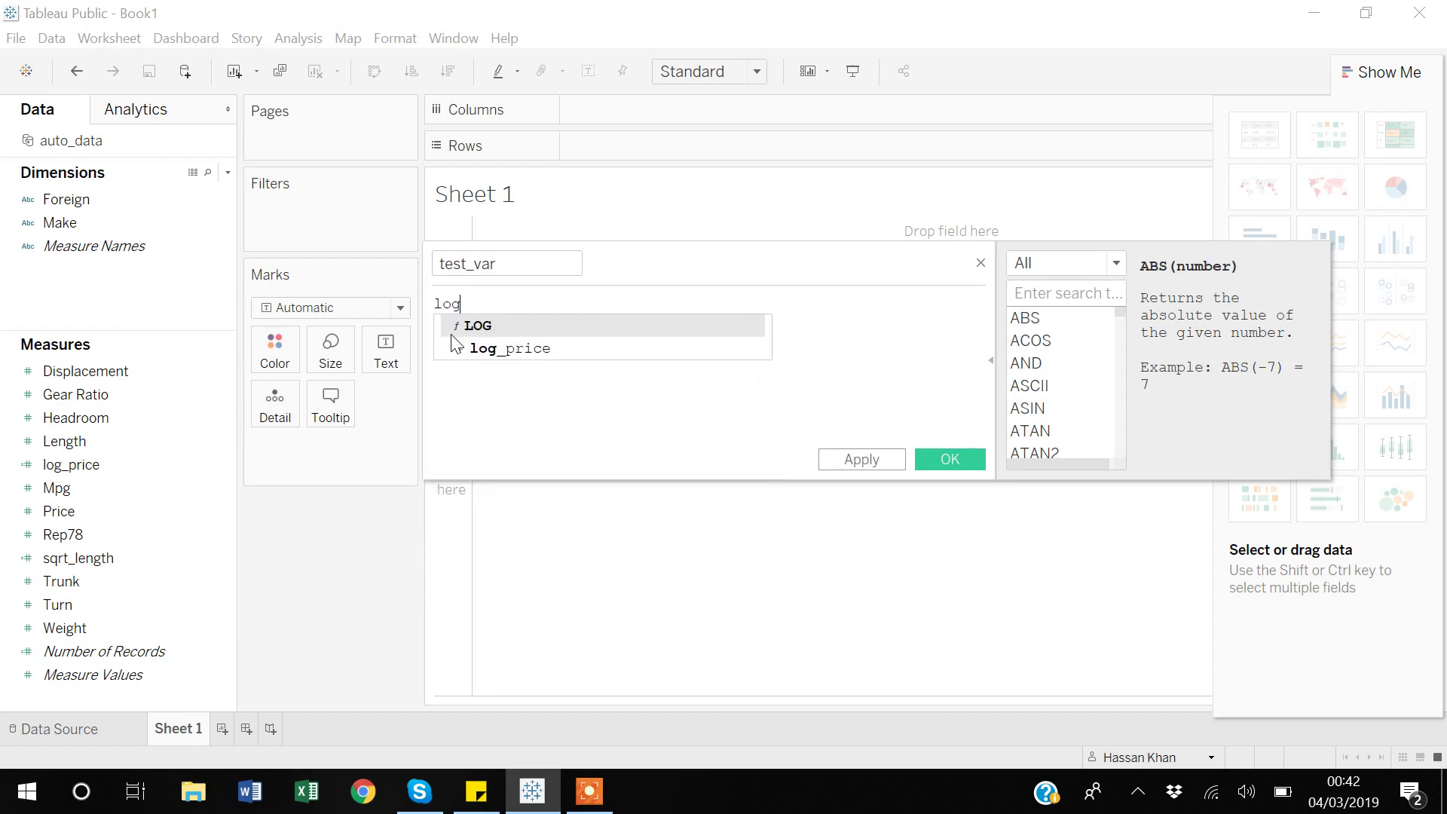
{"action": "key", "text": "Return"}
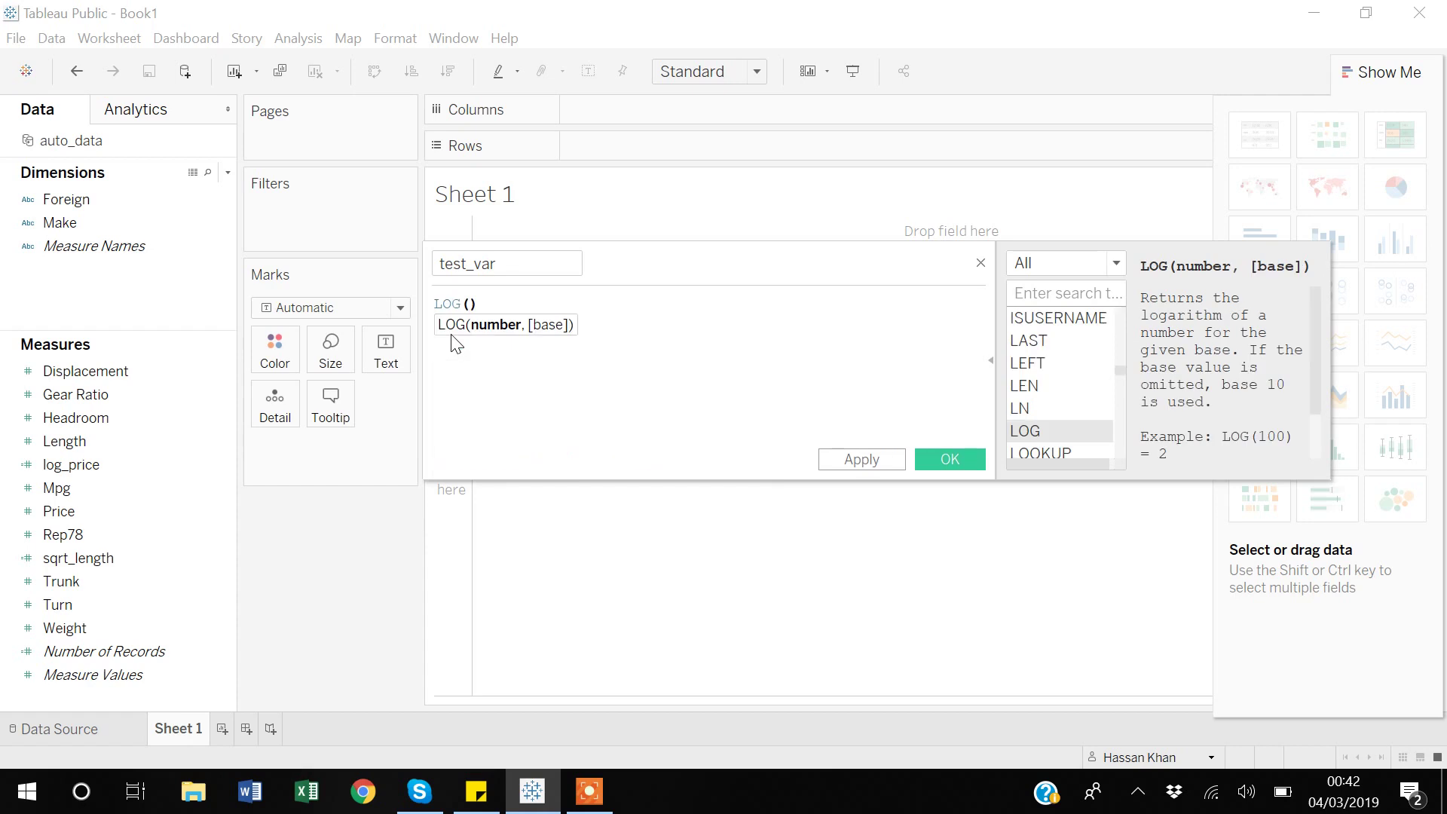
{"action": "type", "text": "pr"}
{"action": "key", "text": "Down"}
{"action": "key", "text": "Return"}
{"action": "key", "text": "Right"}
{"action": "type", "text": "+"}
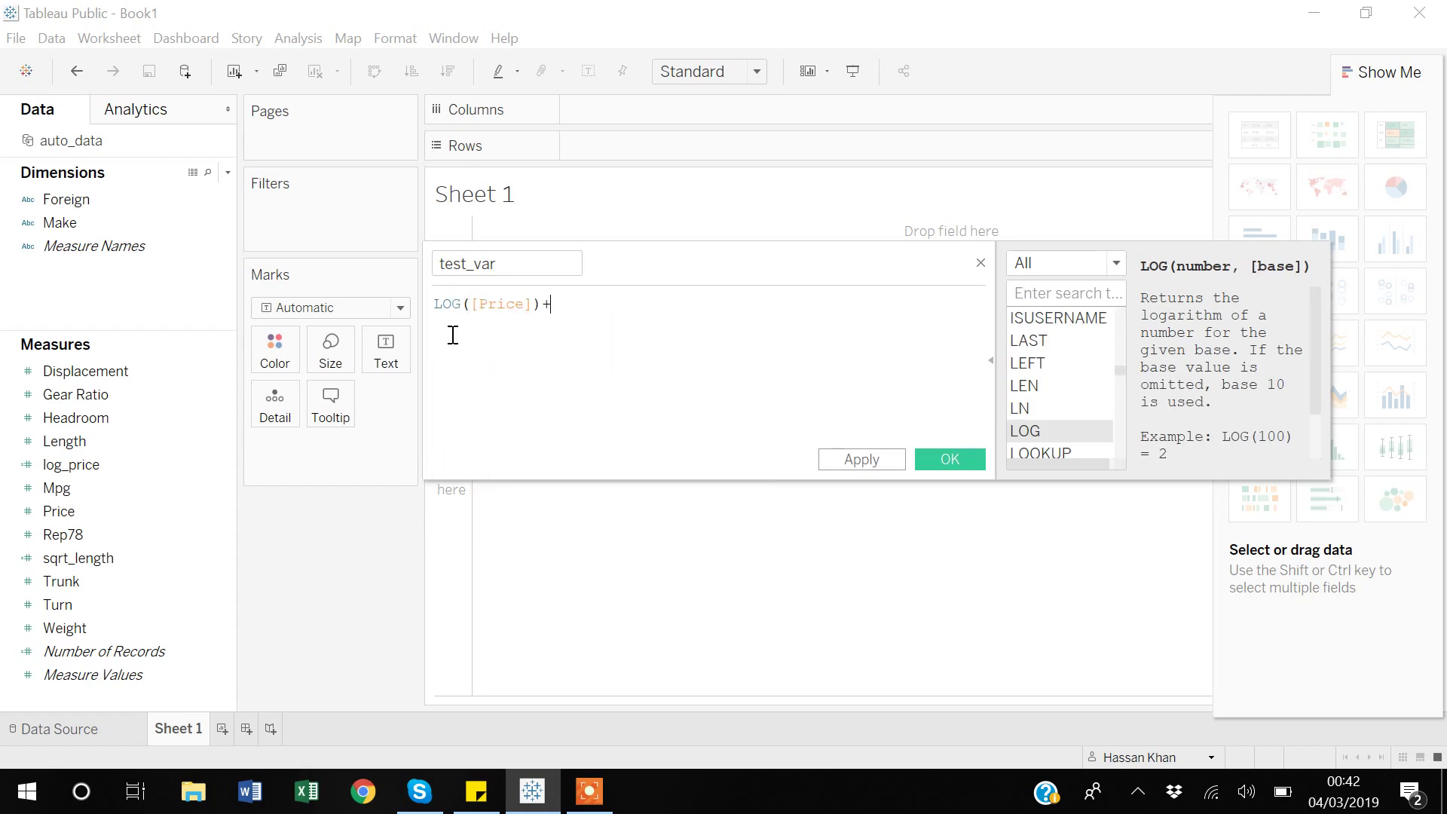
Step: Add SQRT([Length]) as the second term of the test_var formula
{"action": "type", "text": "sq"}
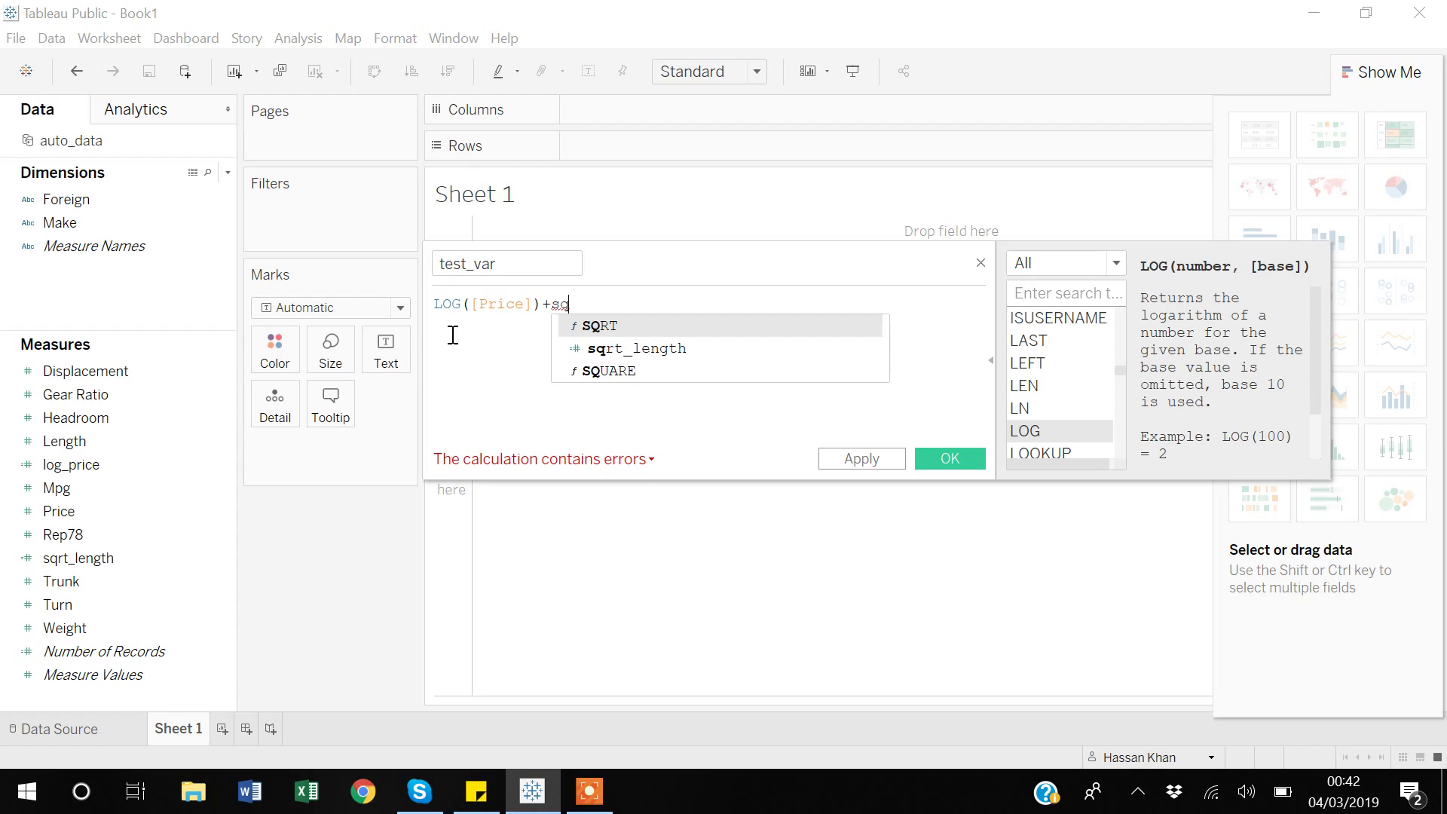
{"action": "key", "text": "Return"}
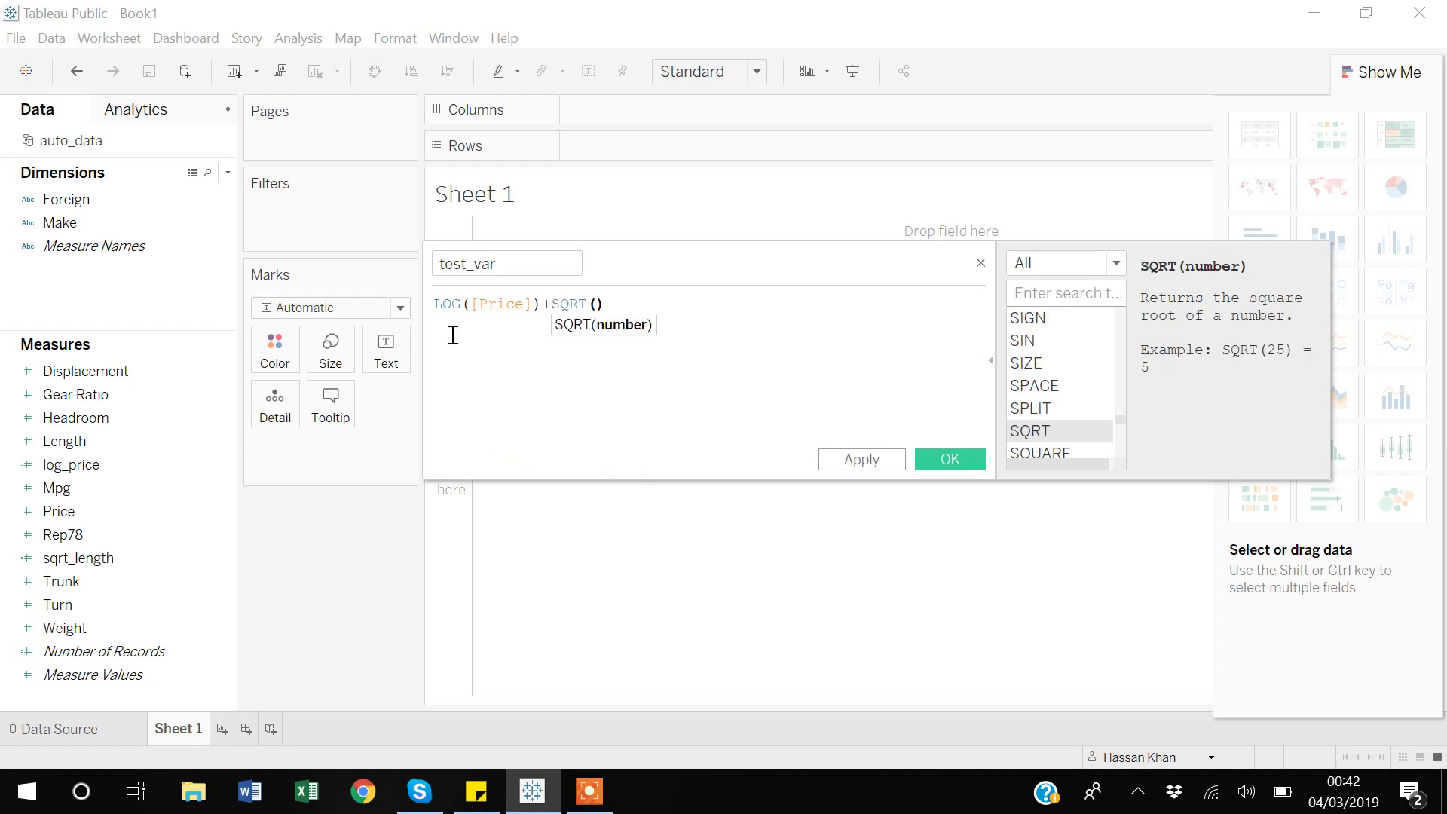
{"action": "type", "text": "len"}
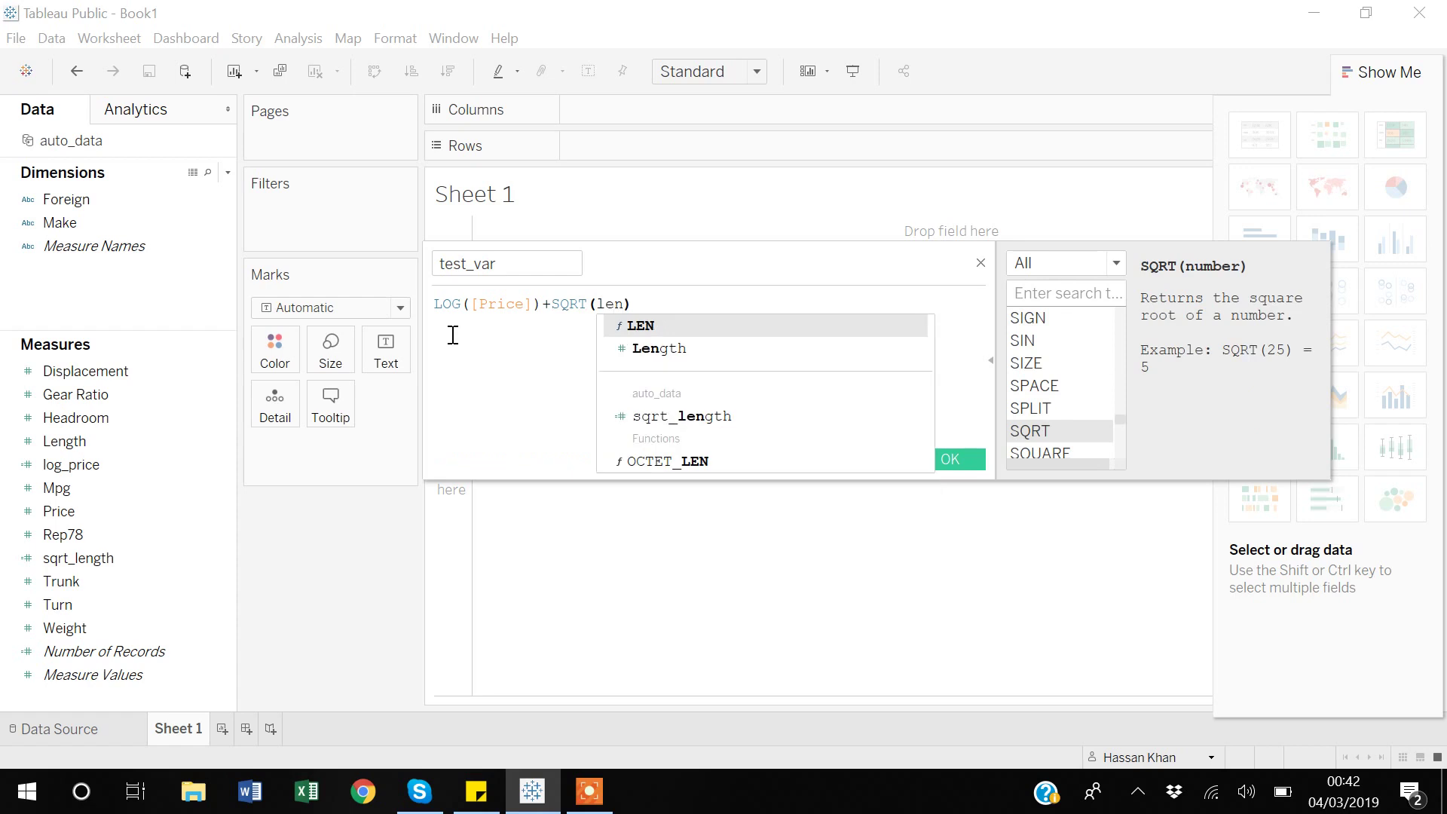
{"action": "key", "text": "Down"}
{"action": "key", "text": "Return"}
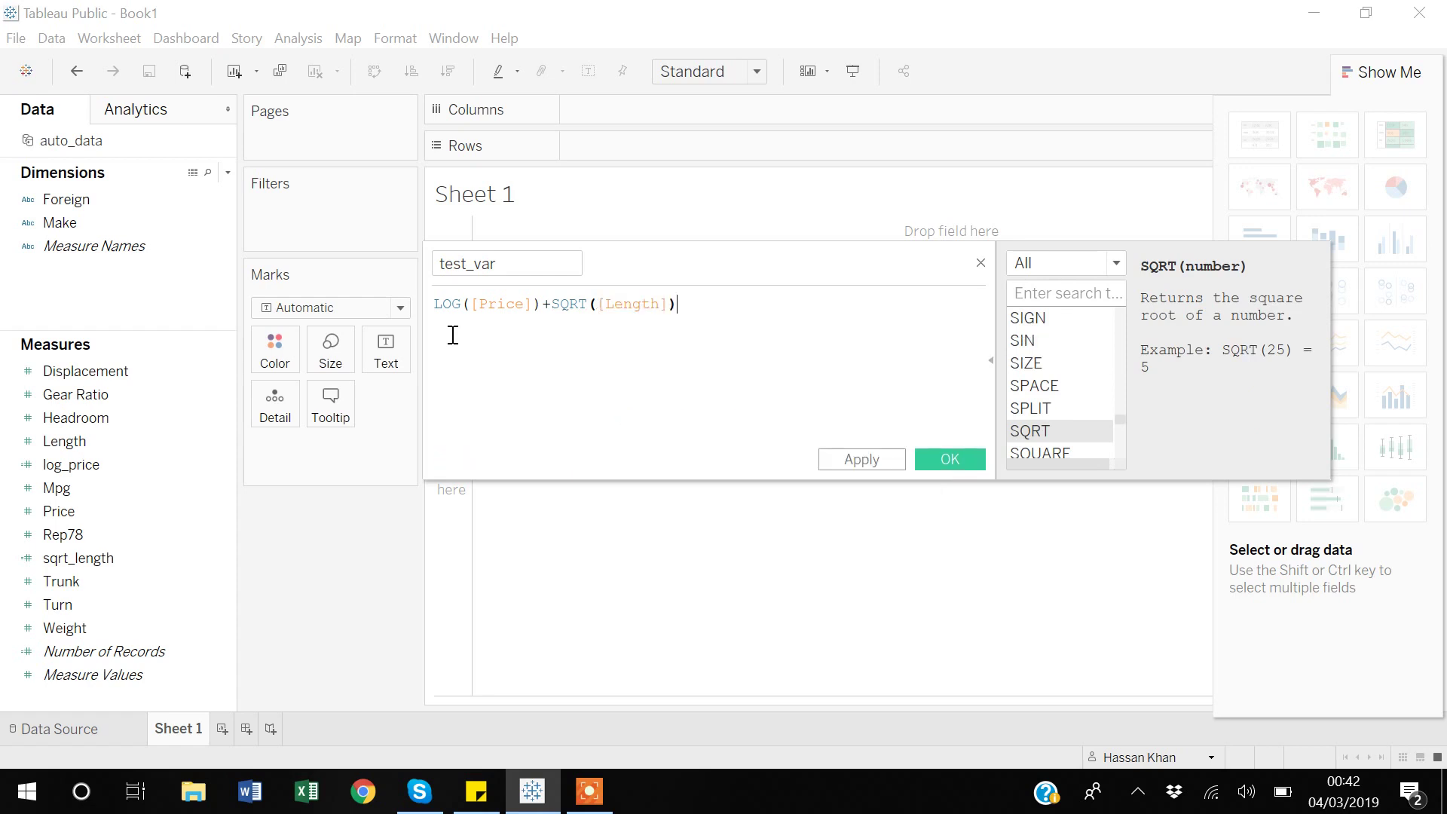
Step: Complete the test_var formula by adding +[Trunk], and save the calculated field
{"action": "type", "text": "+"}
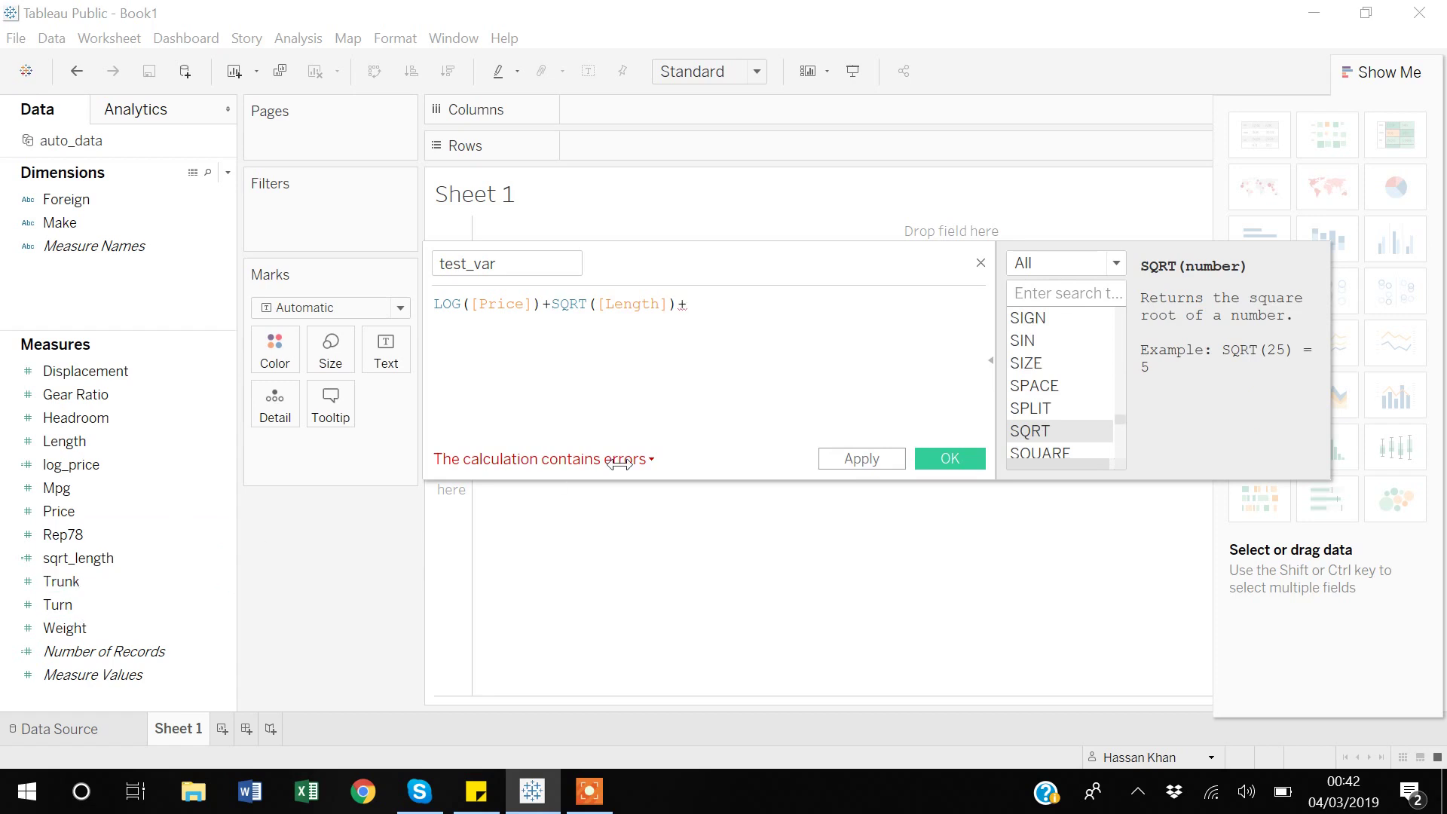
{"action": "type", "text": "tr"}
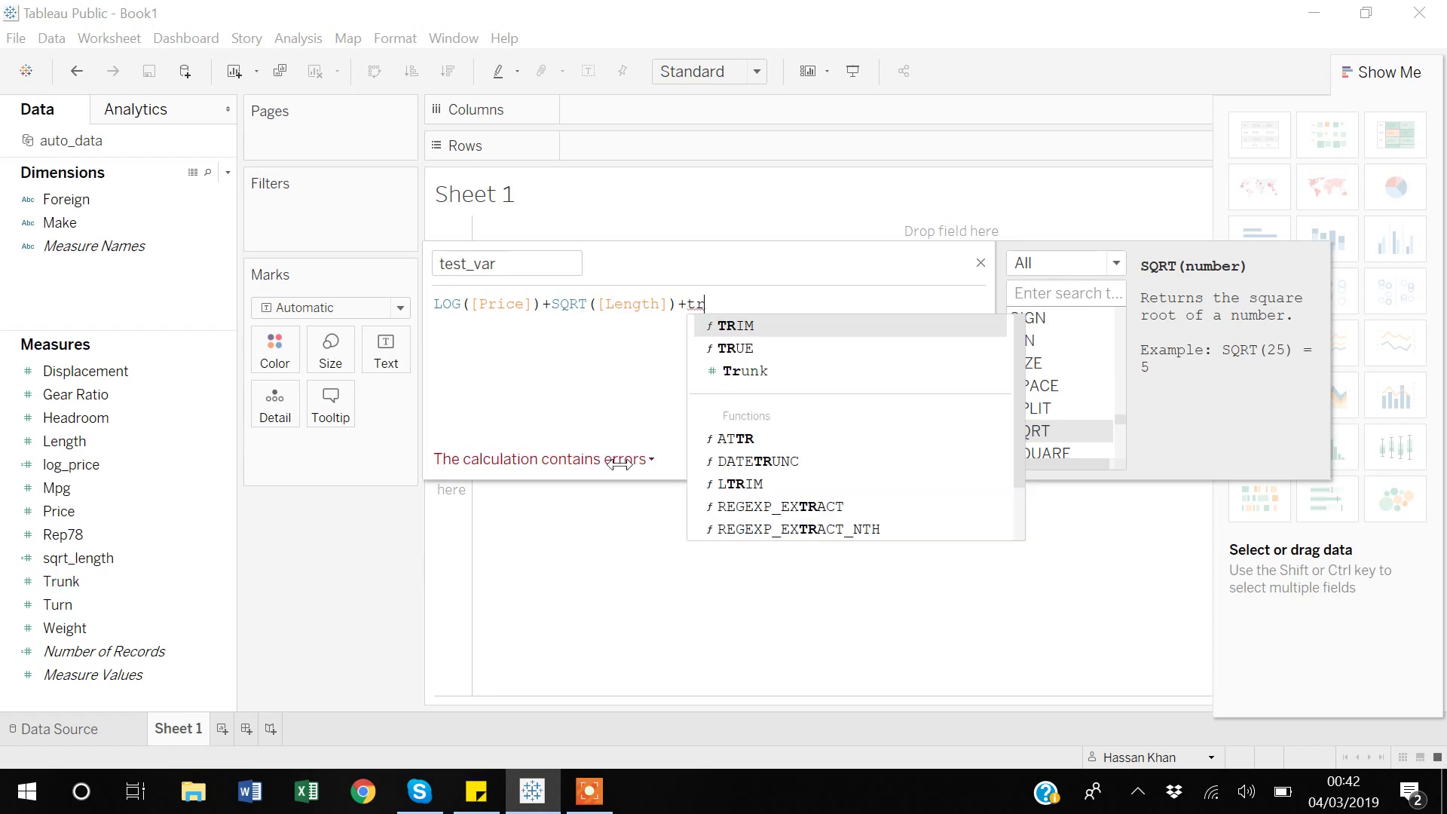
{"action": "key", "text": "Down"}
{"action": "key", "text": "Down"}
{"action": "key", "text": "Return"}
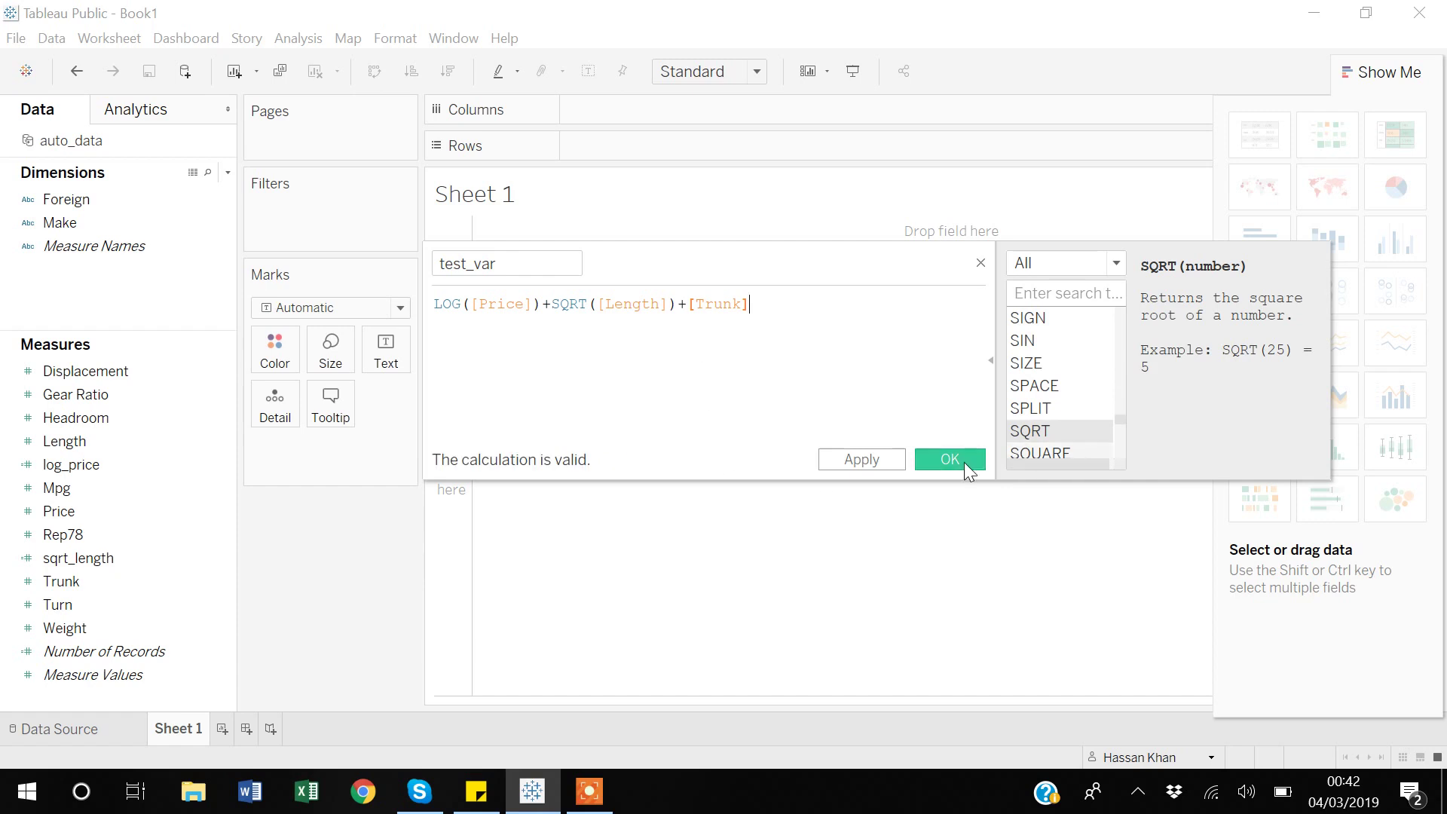
{"action": "left_click", "coordinate": [965, 463]}
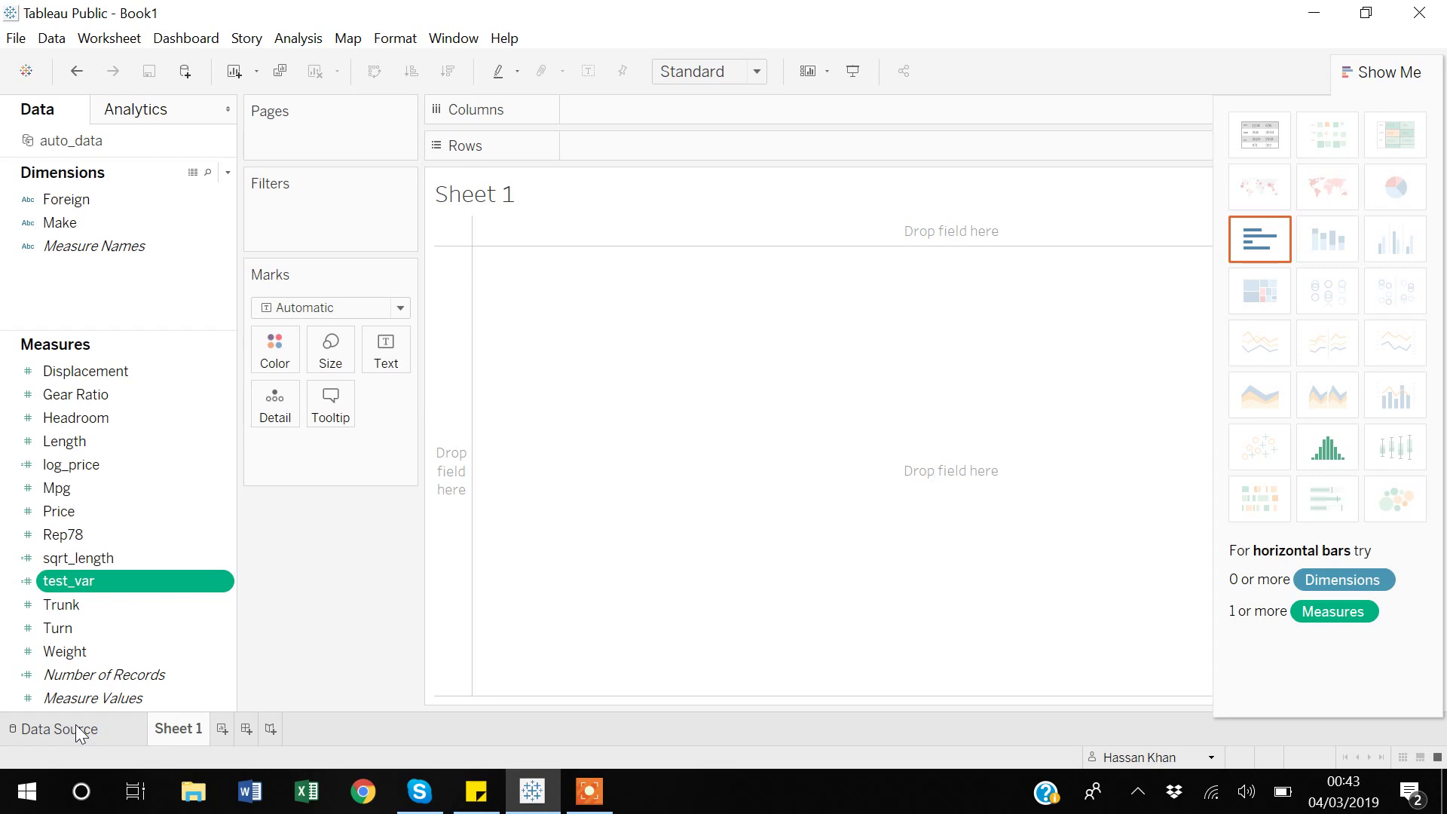
Step: Start a new calculated field and examine the function categories and the full list of available functions
{"action": "right_click", "coordinate": [134, 282]}
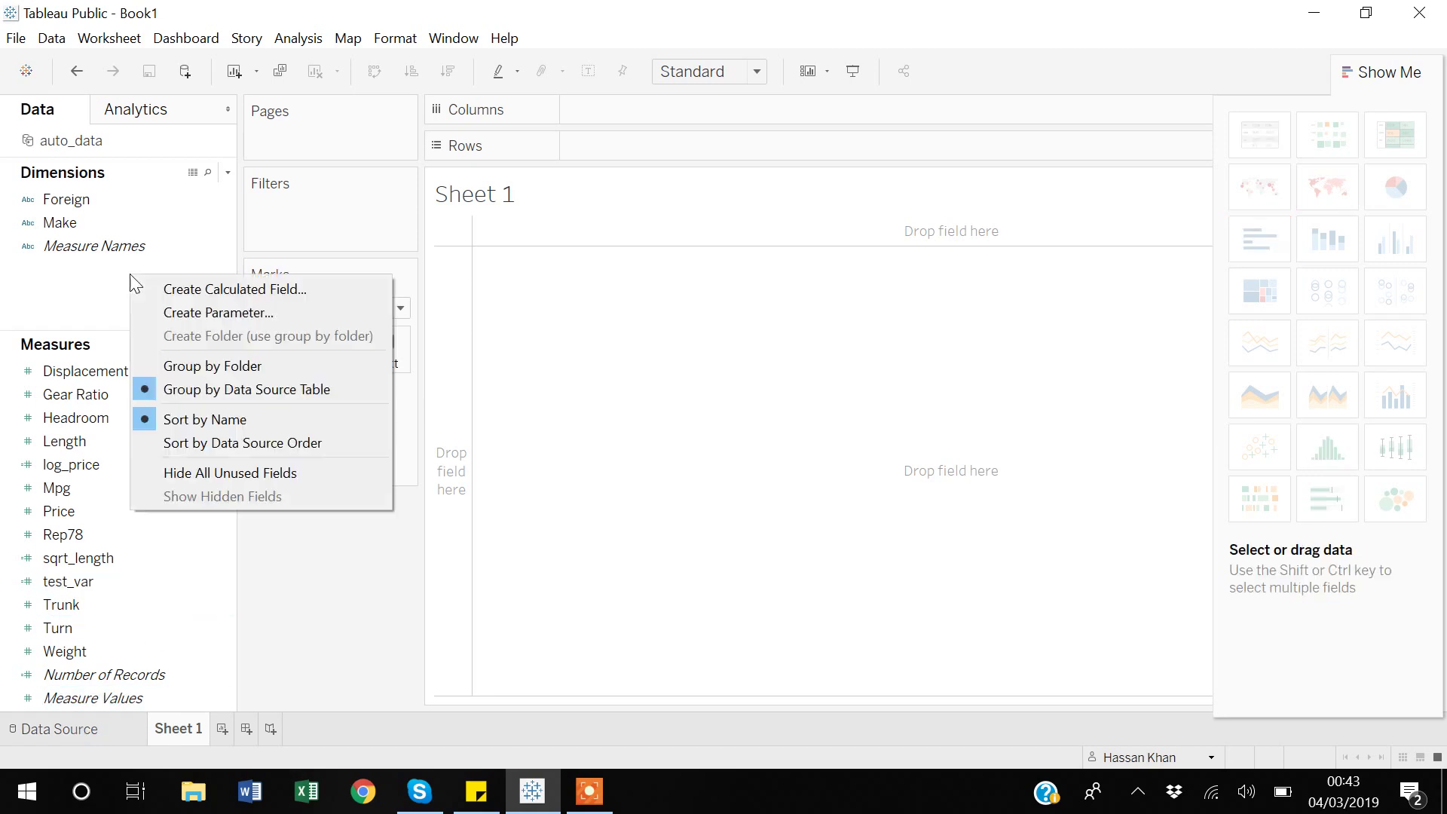
{"action": "left_click", "coordinate": [239, 288]}
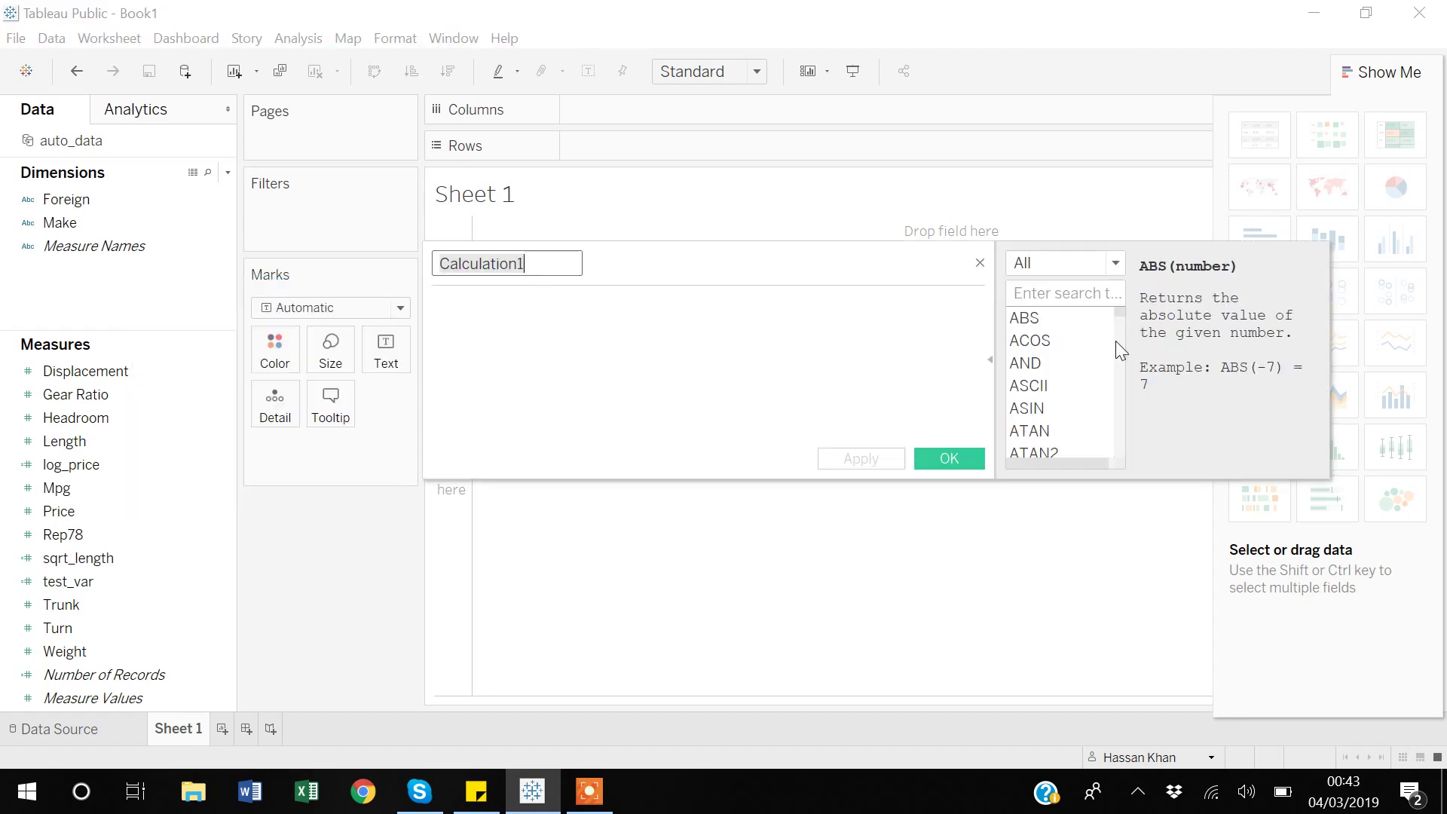
{"action": "left_click", "coordinate": [1115, 264]}
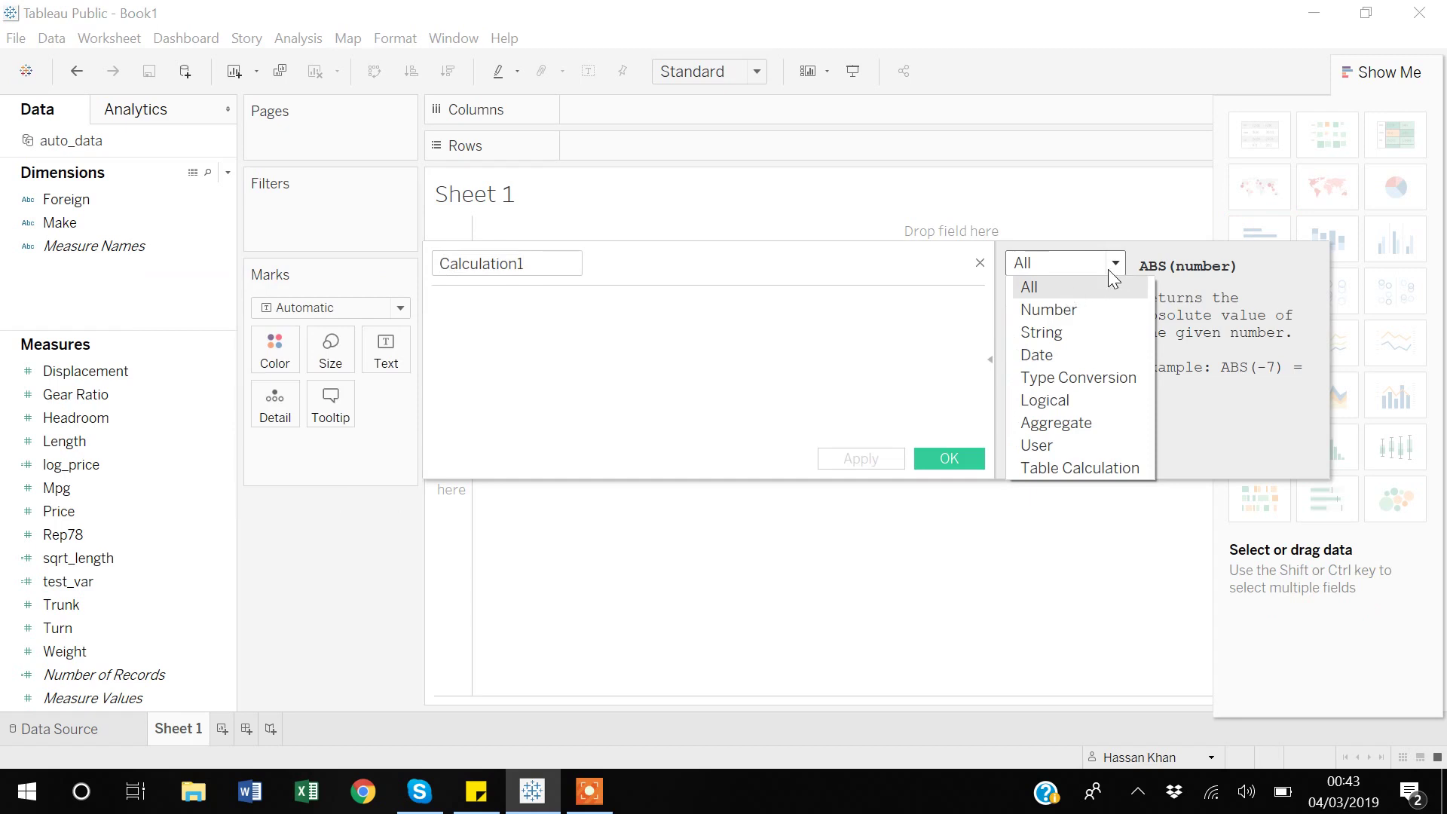
{"action": "left_click", "coordinate": [1110, 265]}
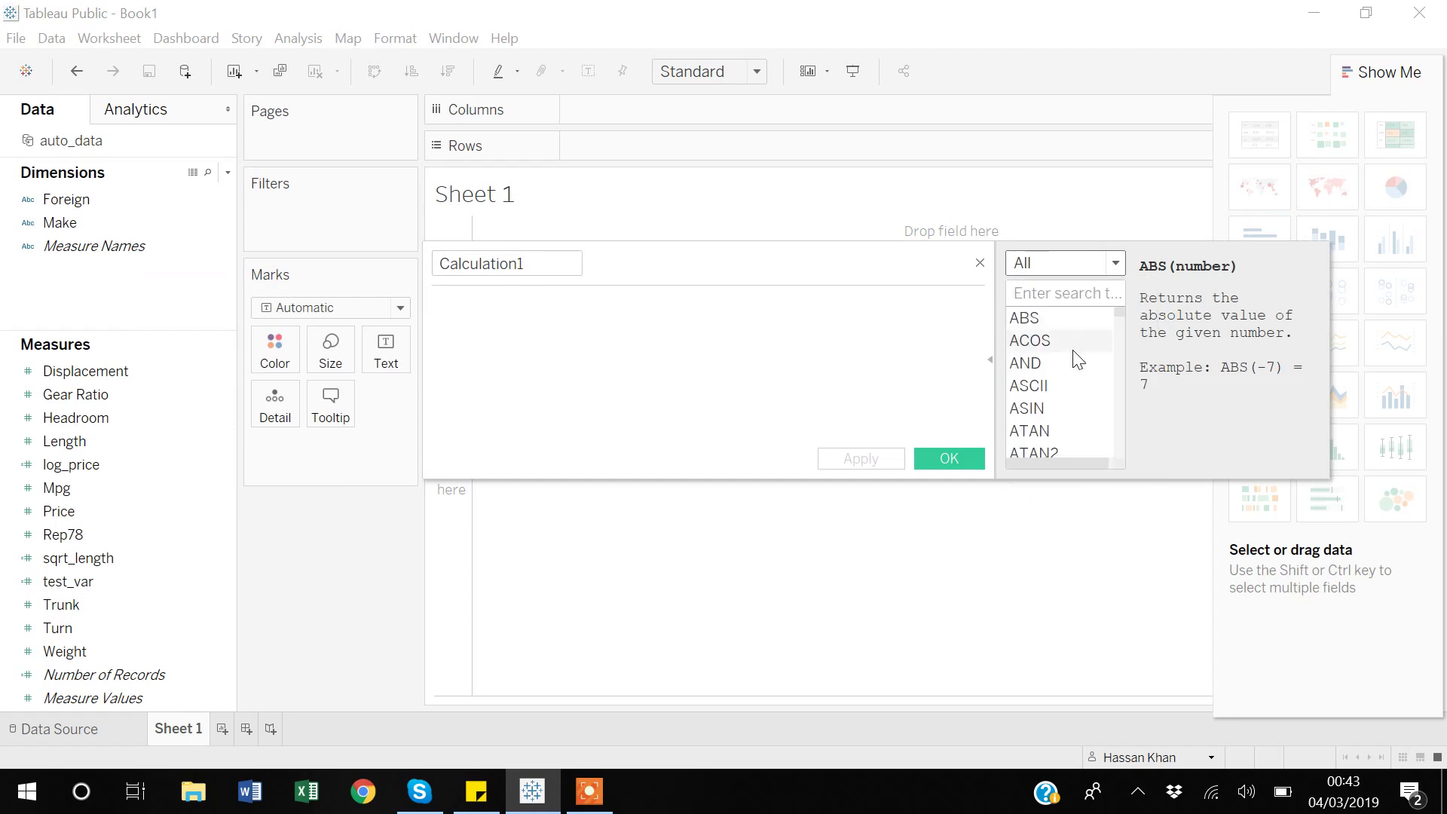
{"action": "scroll", "coordinate": [1077, 359], "scroll_direction": "down", "scroll_amount": 11}
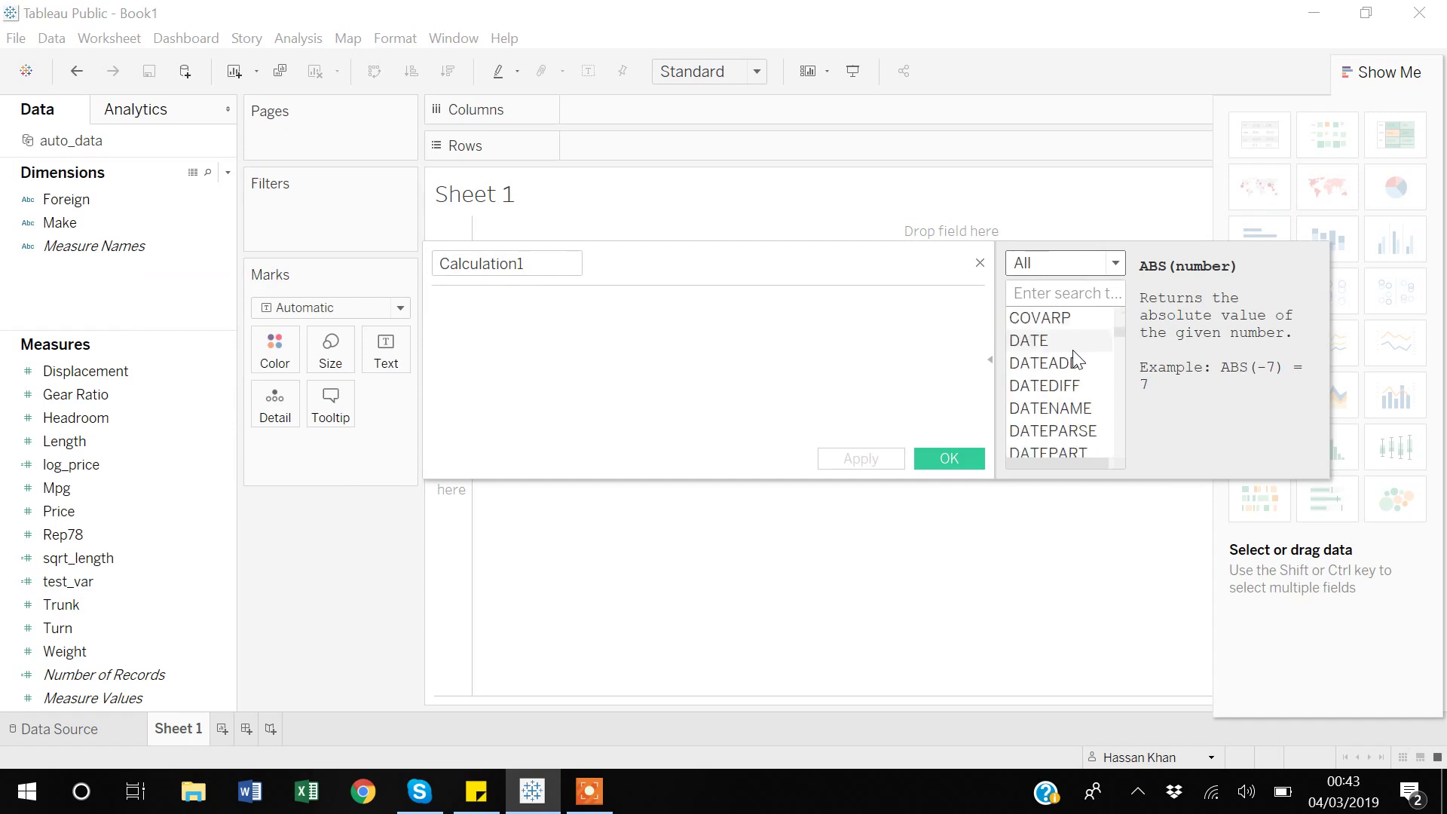
{"action": "scroll", "coordinate": [1077, 358], "scroll_direction": "down", "scroll_amount": 5}
{"action": "scroll", "coordinate": [1078, 359], "scroll_direction": "down", "scroll_amount": 5}
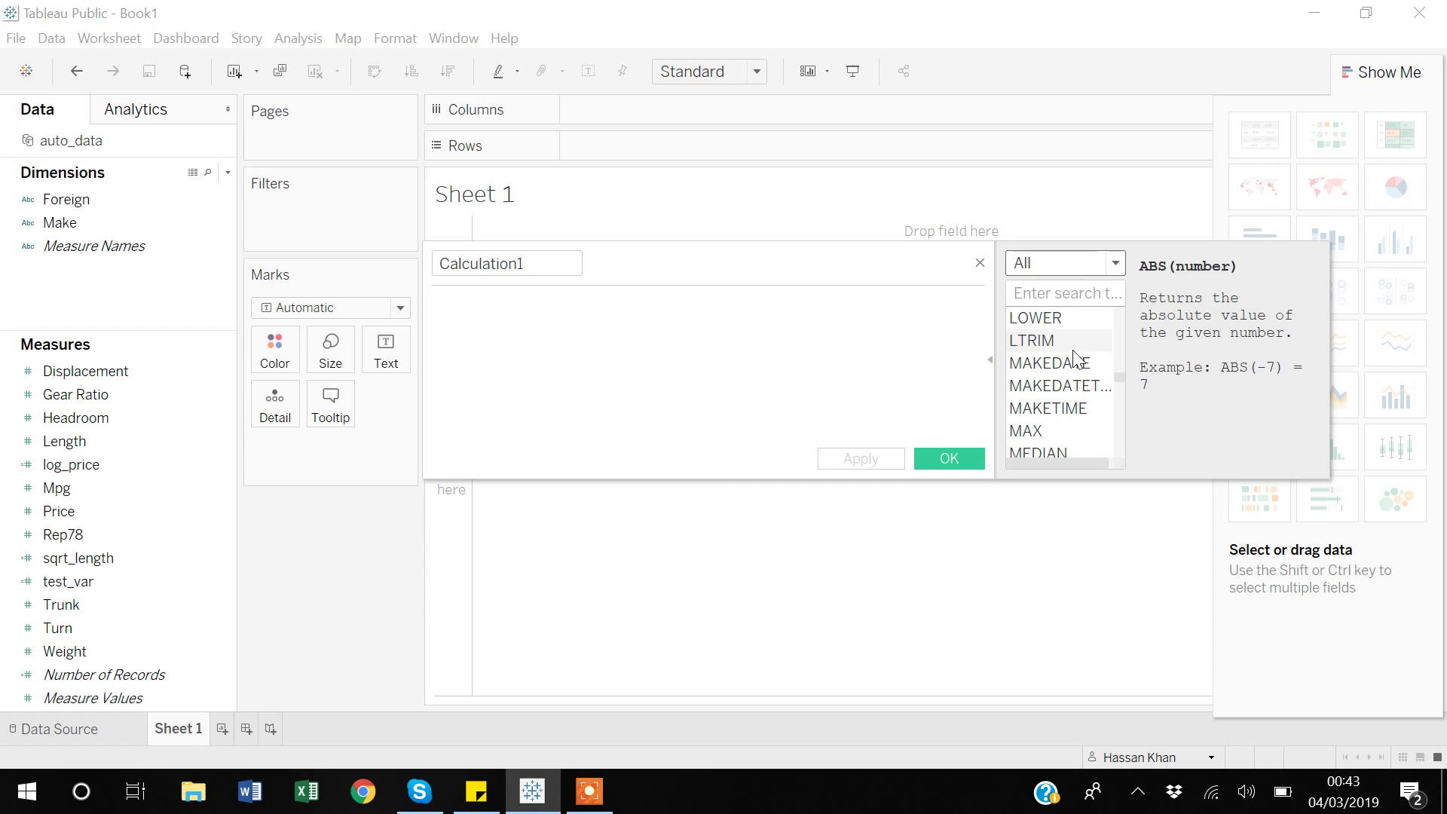
{"action": "scroll", "coordinate": [1078, 358], "scroll_direction": "down", "scroll_amount": 3}
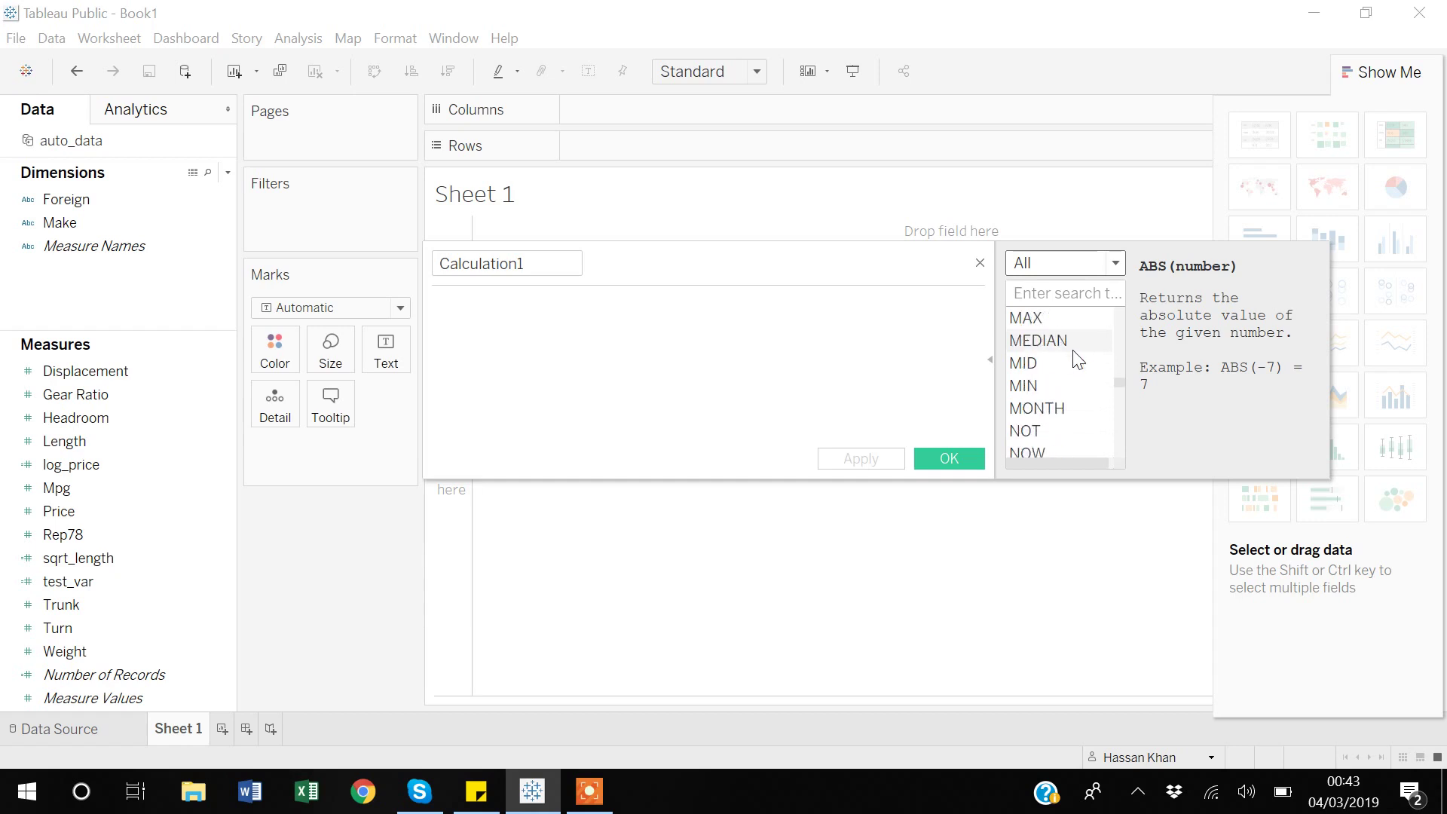
{"action": "scroll", "coordinate": [1077, 359], "scroll_direction": "up", "scroll_amount": 4}
{"action": "scroll", "coordinate": [1078, 359], "scroll_direction": "up", "scroll_amount": 10}
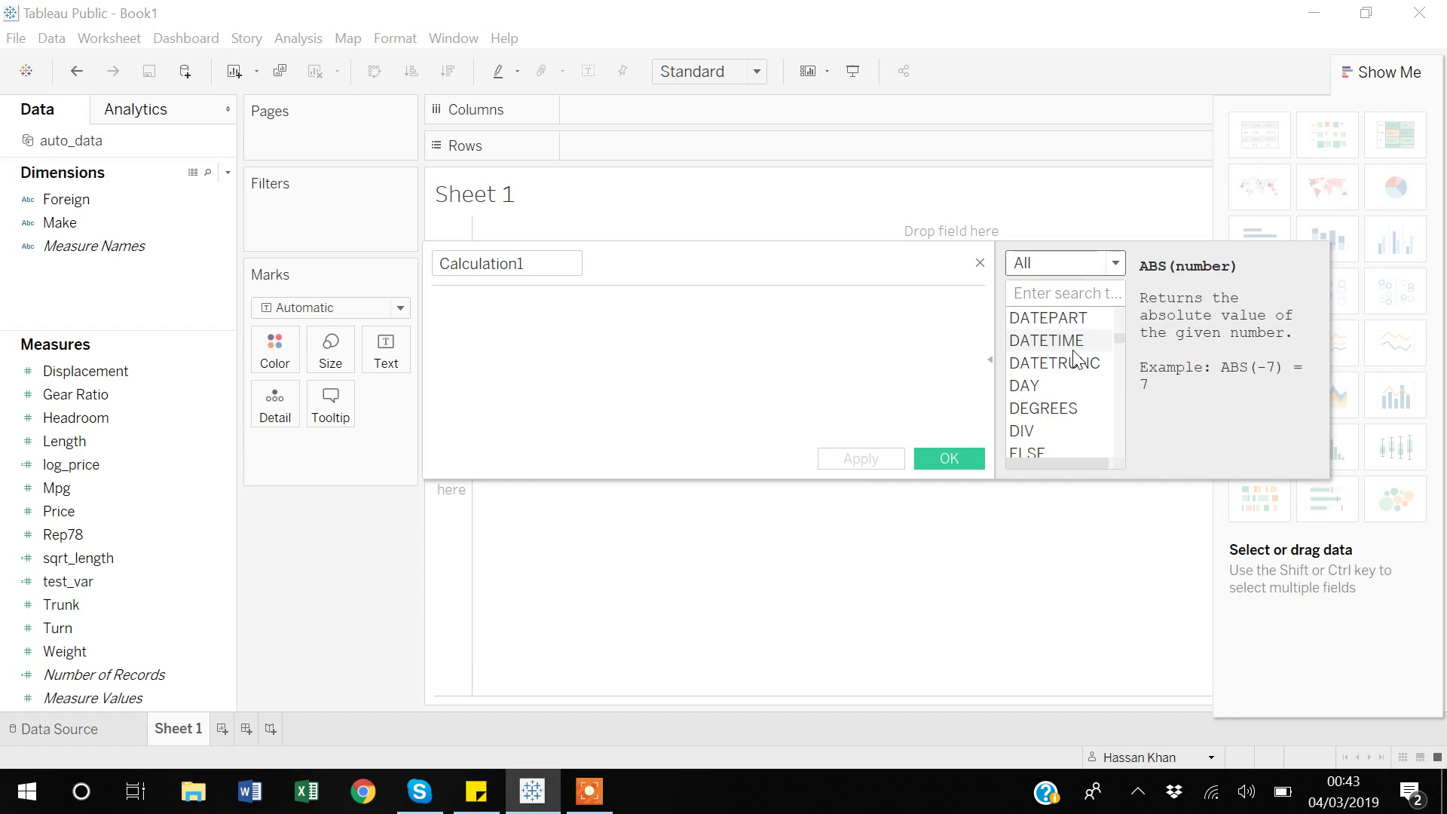
{"action": "scroll", "coordinate": [1076, 360], "scroll_direction": "up", "scroll_amount": 8}
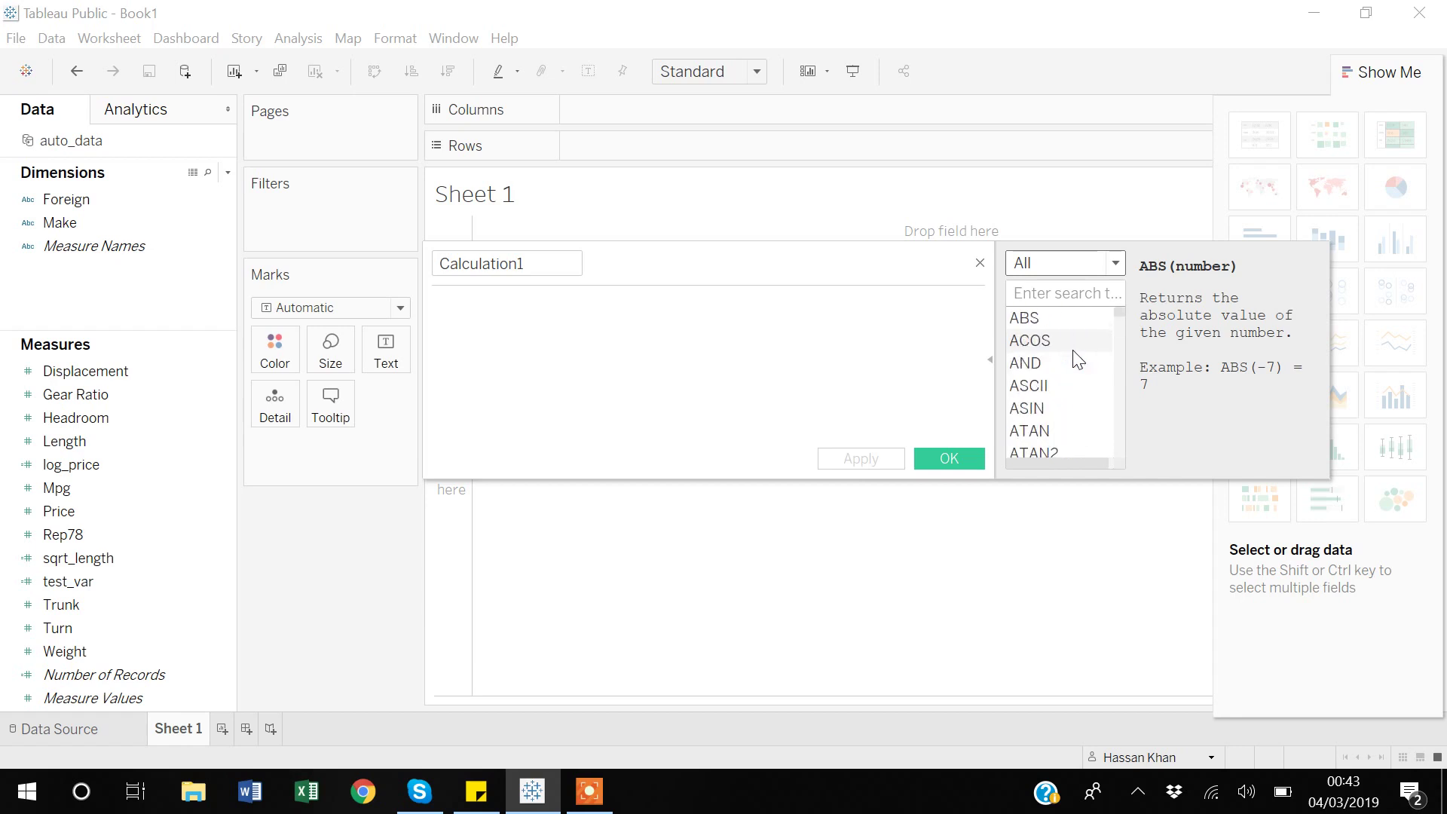
Step: Examine the Table Calculation functions, restore the function list to All, and close the calculation editor without creating a field
{"action": "left_click", "coordinate": [1115, 263]}
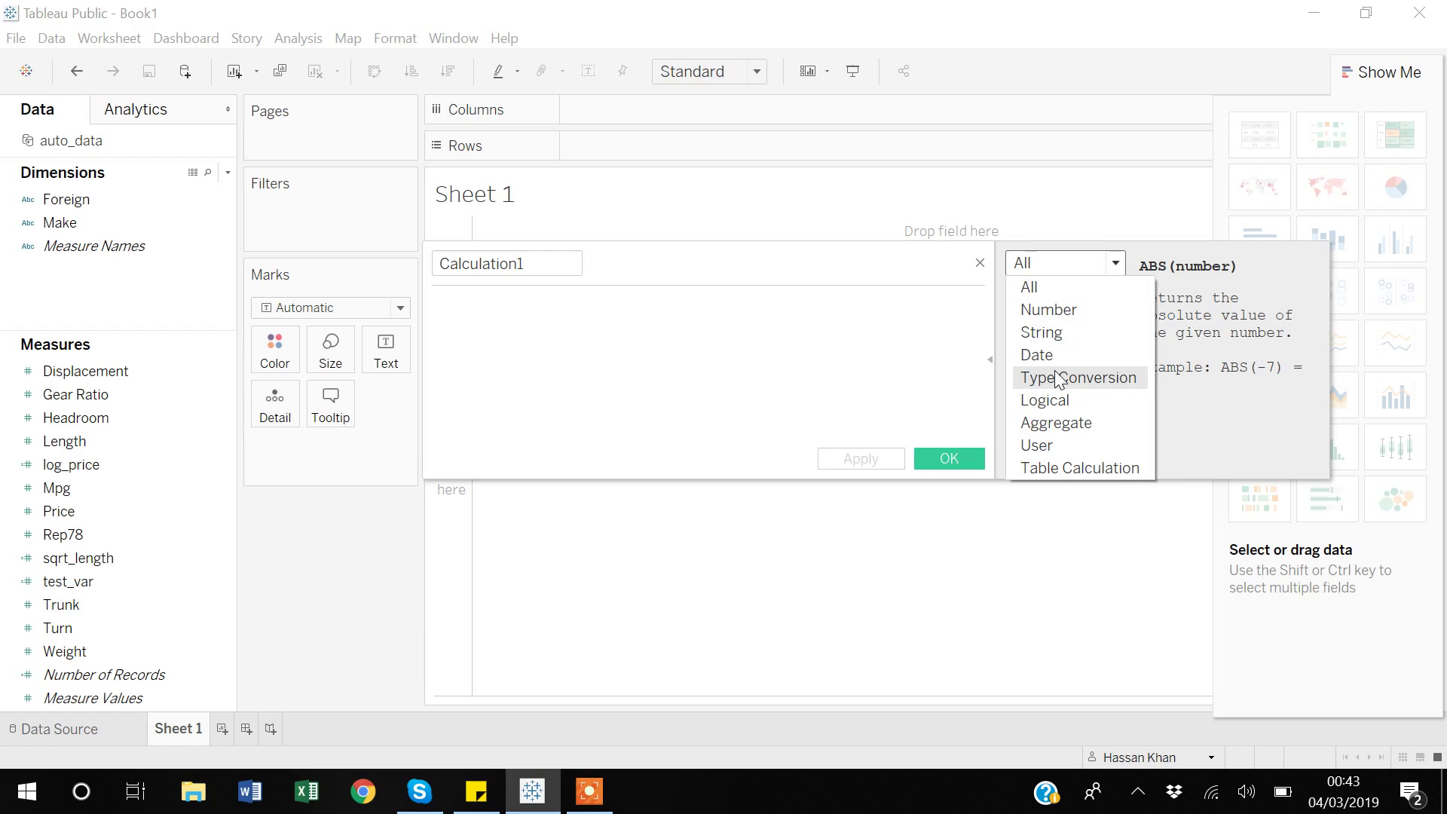
{"action": "left_click", "coordinate": [1053, 470]}
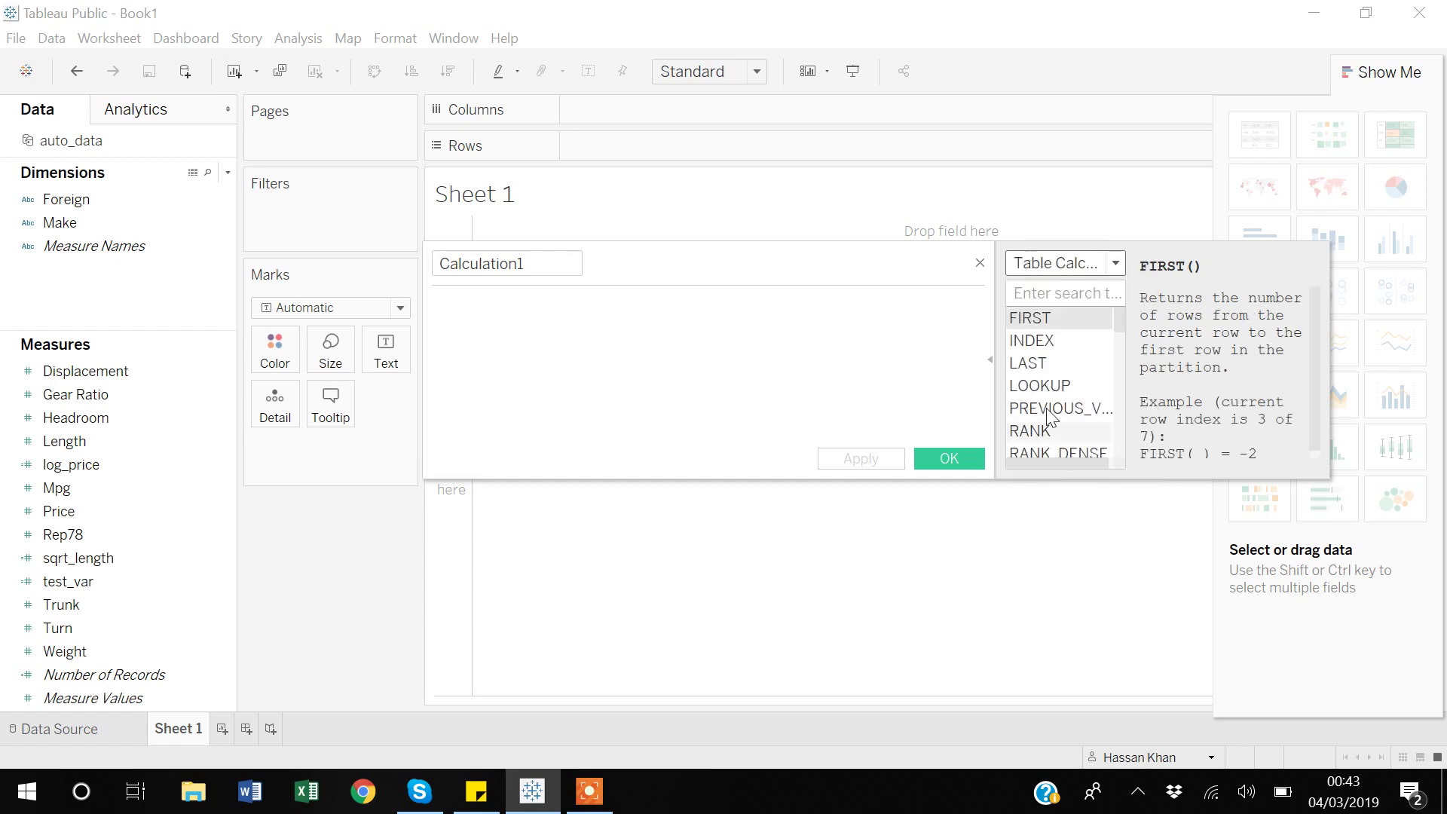
{"action": "scroll", "coordinate": [1047, 414], "scroll_direction": "down", "scroll_amount": 5}
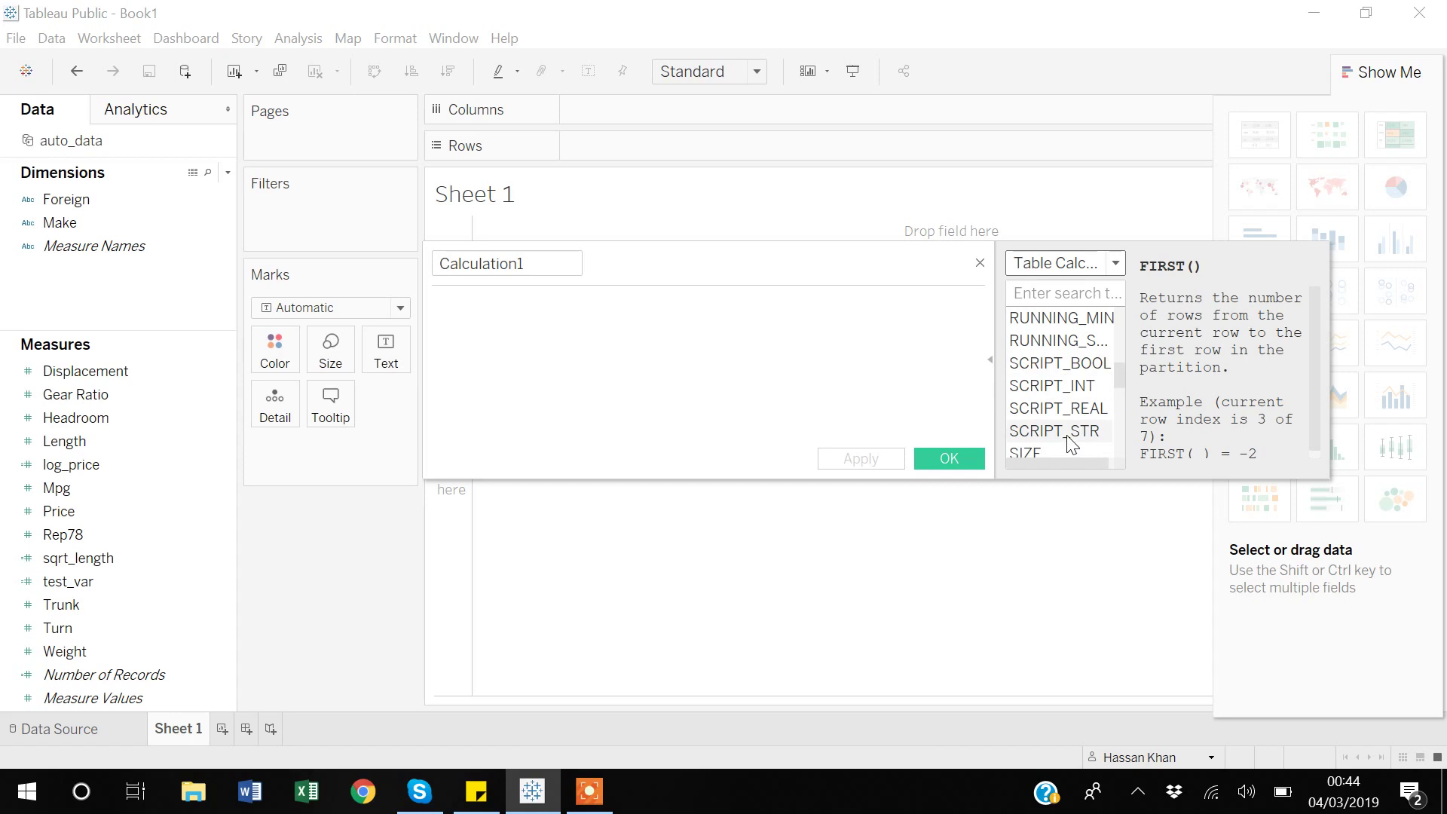
{"action": "scroll", "coordinate": [1069, 429], "scroll_direction": "up", "scroll_amount": 1}
{"action": "scroll", "coordinate": [1068, 430], "scroll_direction": "up", "scroll_amount": 3}
{"action": "left_click", "coordinate": [1115, 263]}
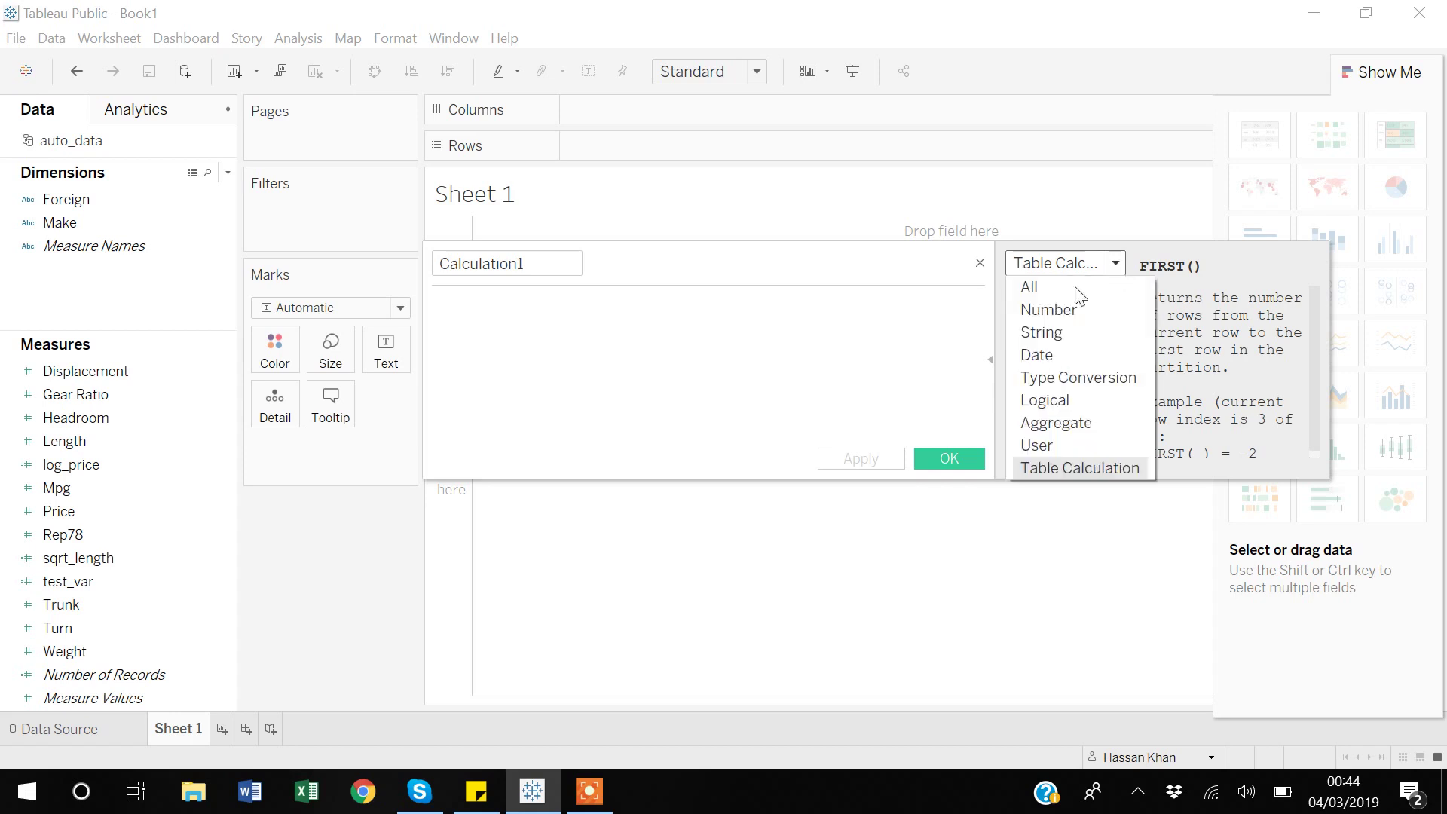
{"action": "left_click", "coordinate": [1044, 288]}
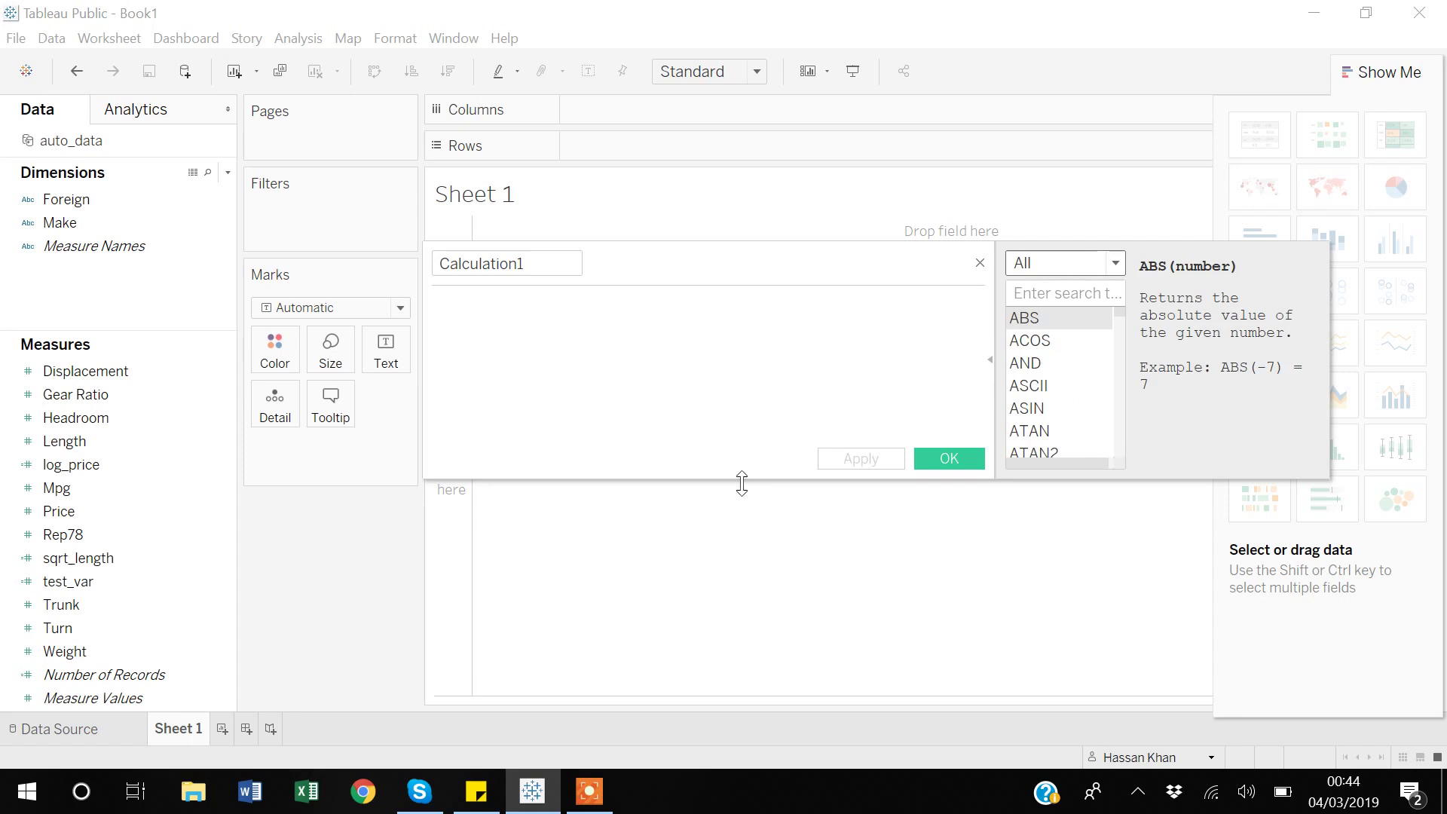
{"action": "left_click", "coordinate": [983, 270]}
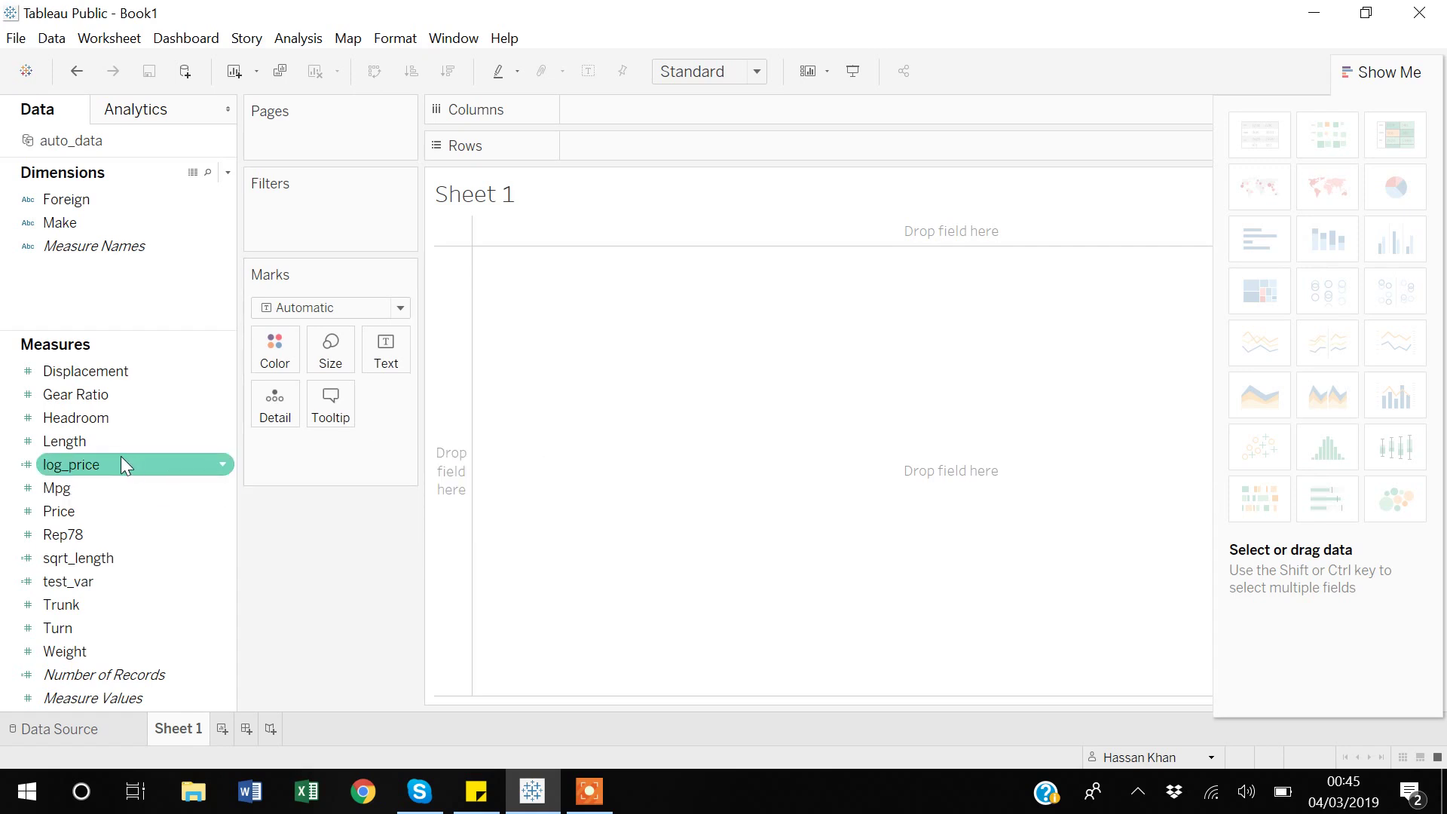
Step: Build a text table on Sheet 1 from the Foreign dimension
{"action": "left_click", "coordinate": [66, 205]}
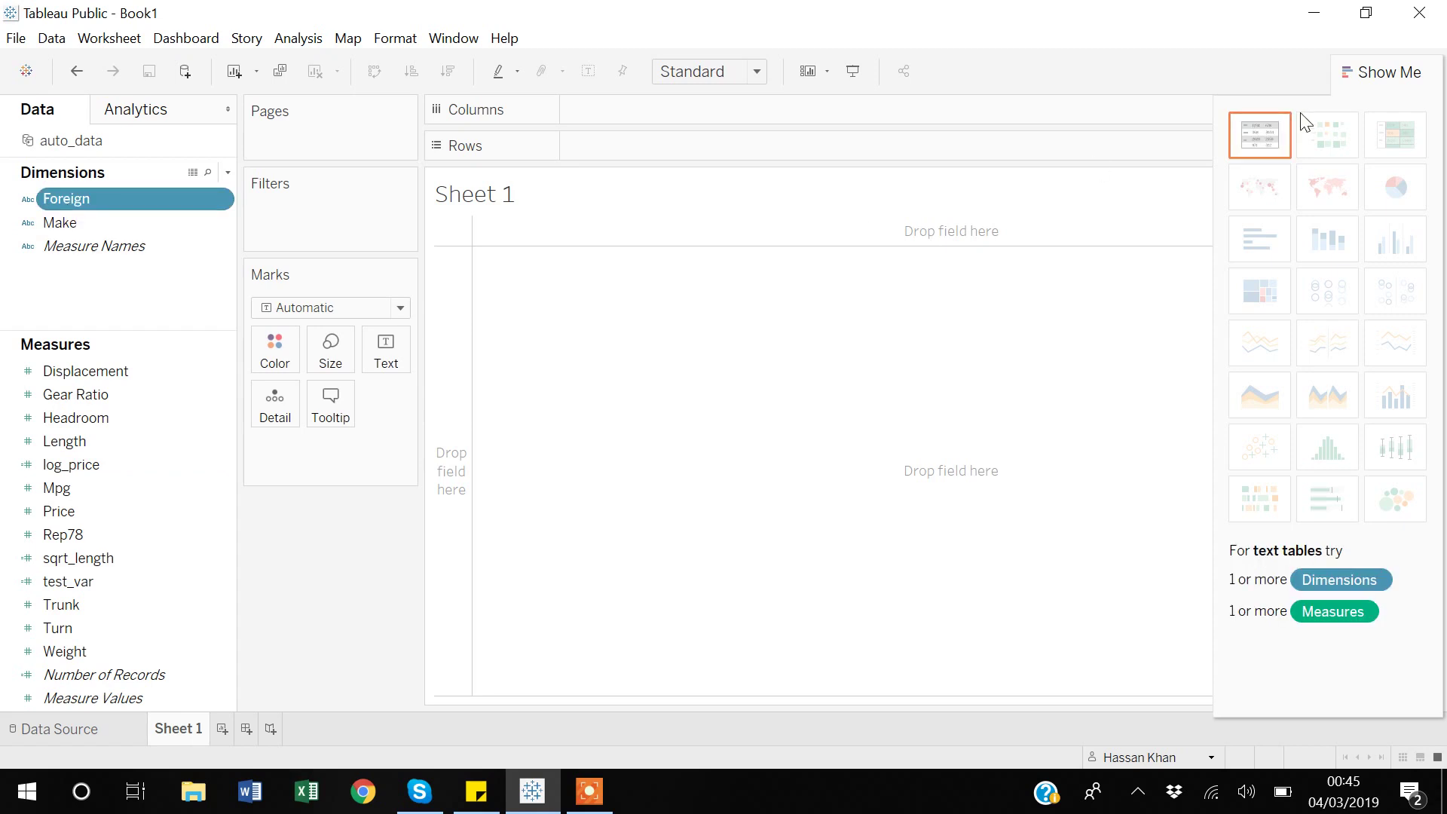
{"action": "left_click", "coordinate": [1253, 147]}
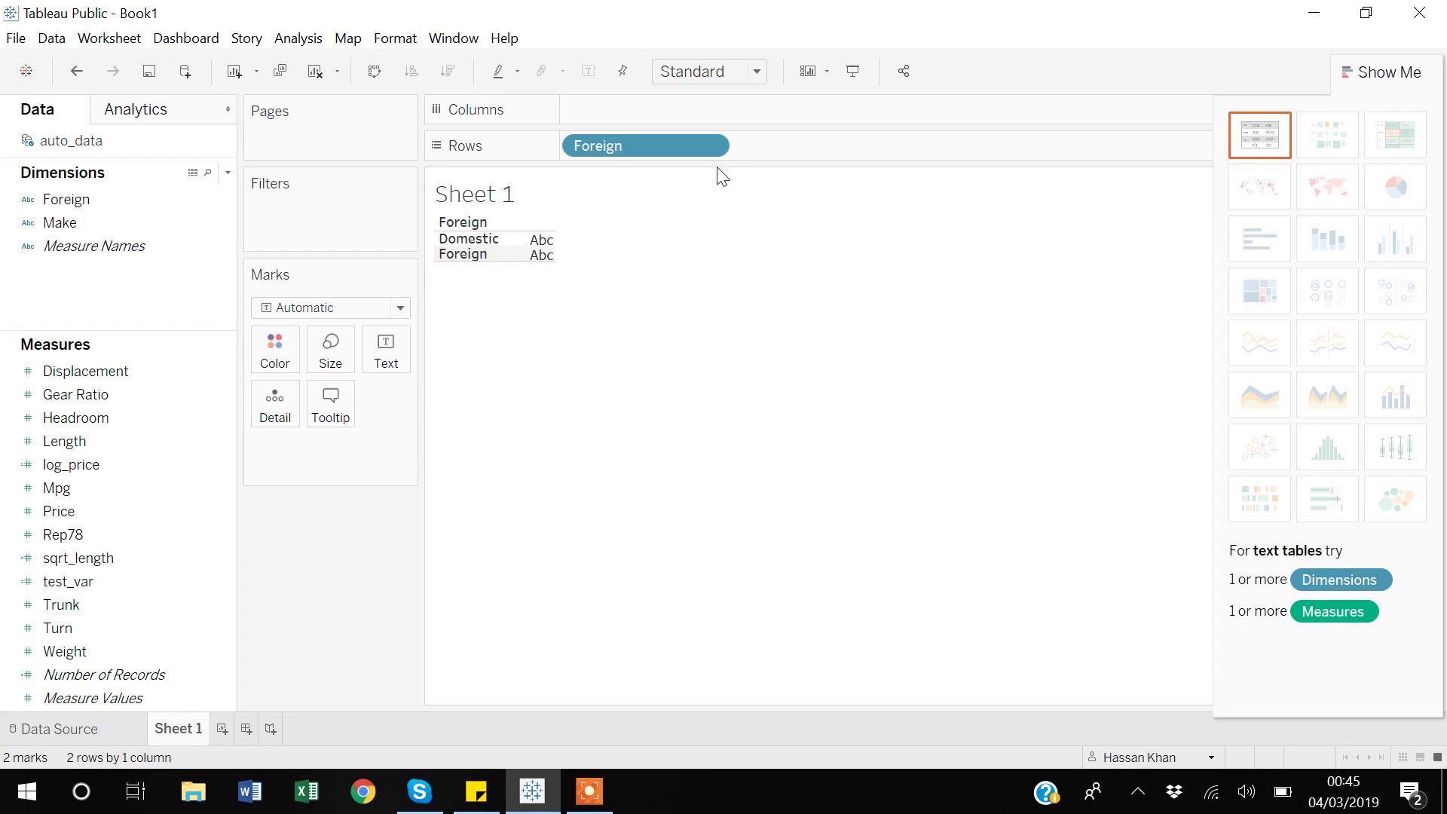
{"action": "left_click", "coordinate": [34, 512]}
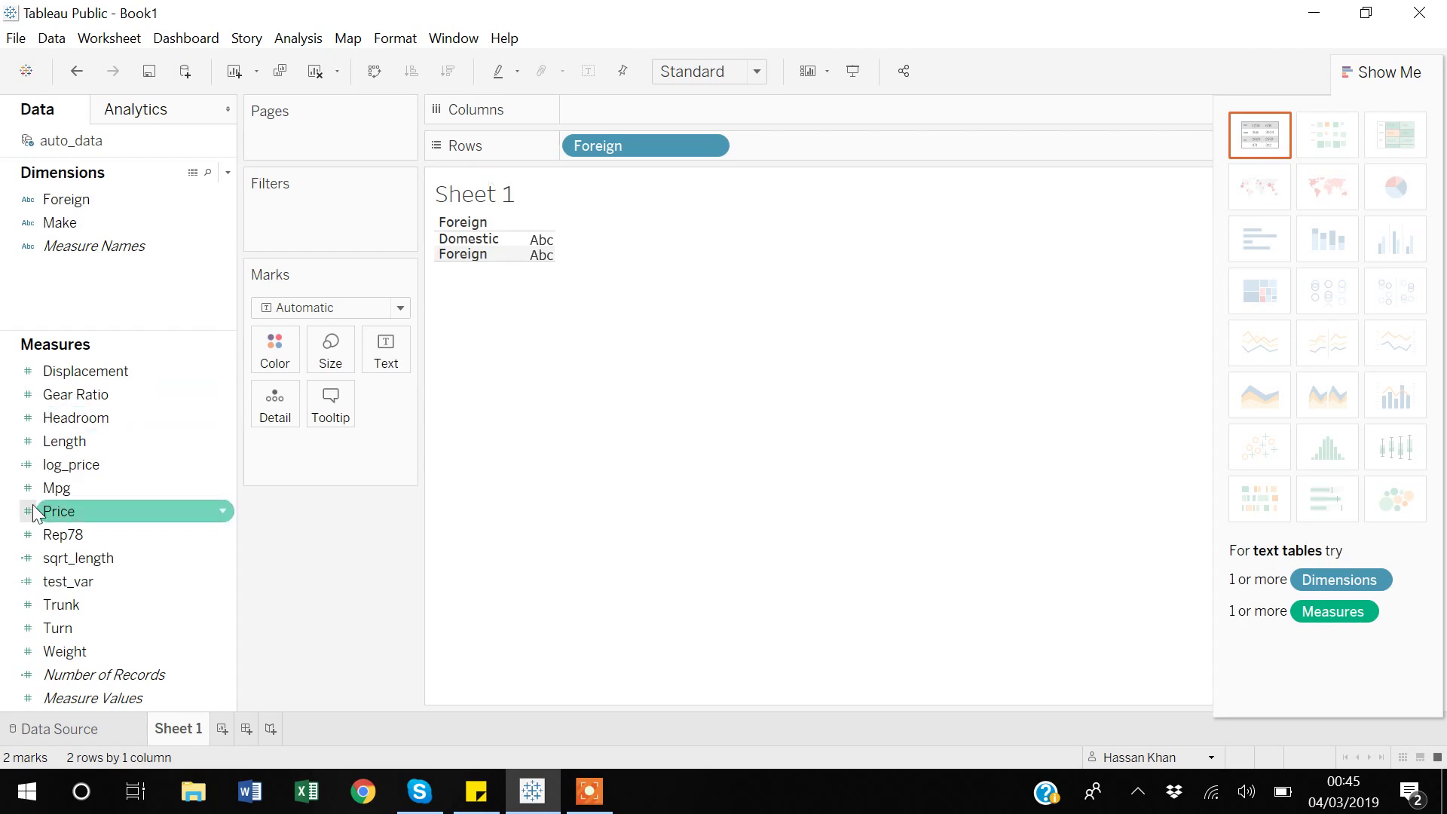
{"action": "left_click_drag", "start_coordinate": [43, 514], "coordinate": [71, 766]}
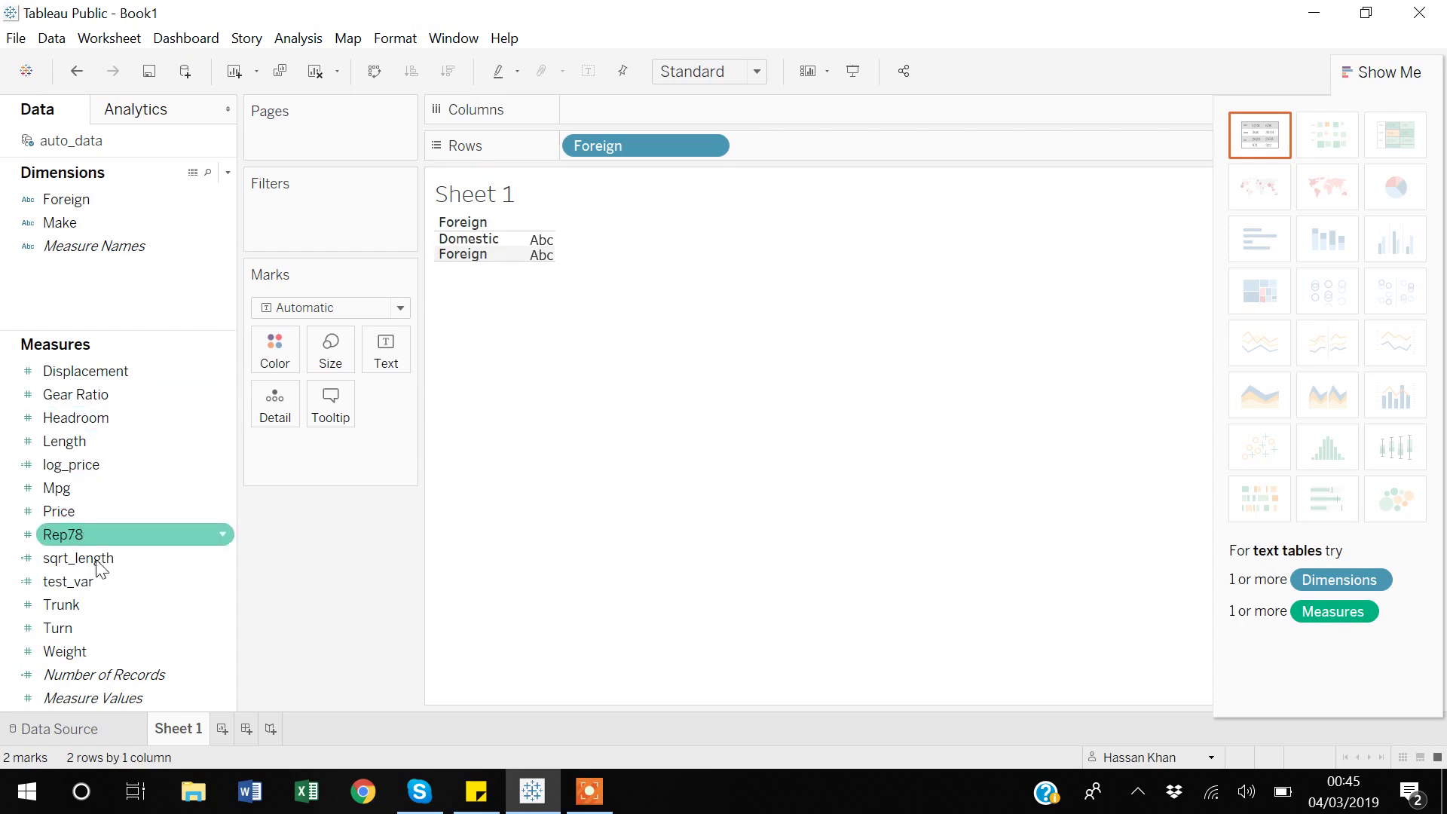
Step: Examine the Domestic and Foreign rows of the Foreign column in the data source, and return to Sheet 1
{"action": "left_click", "coordinate": [83, 735]}
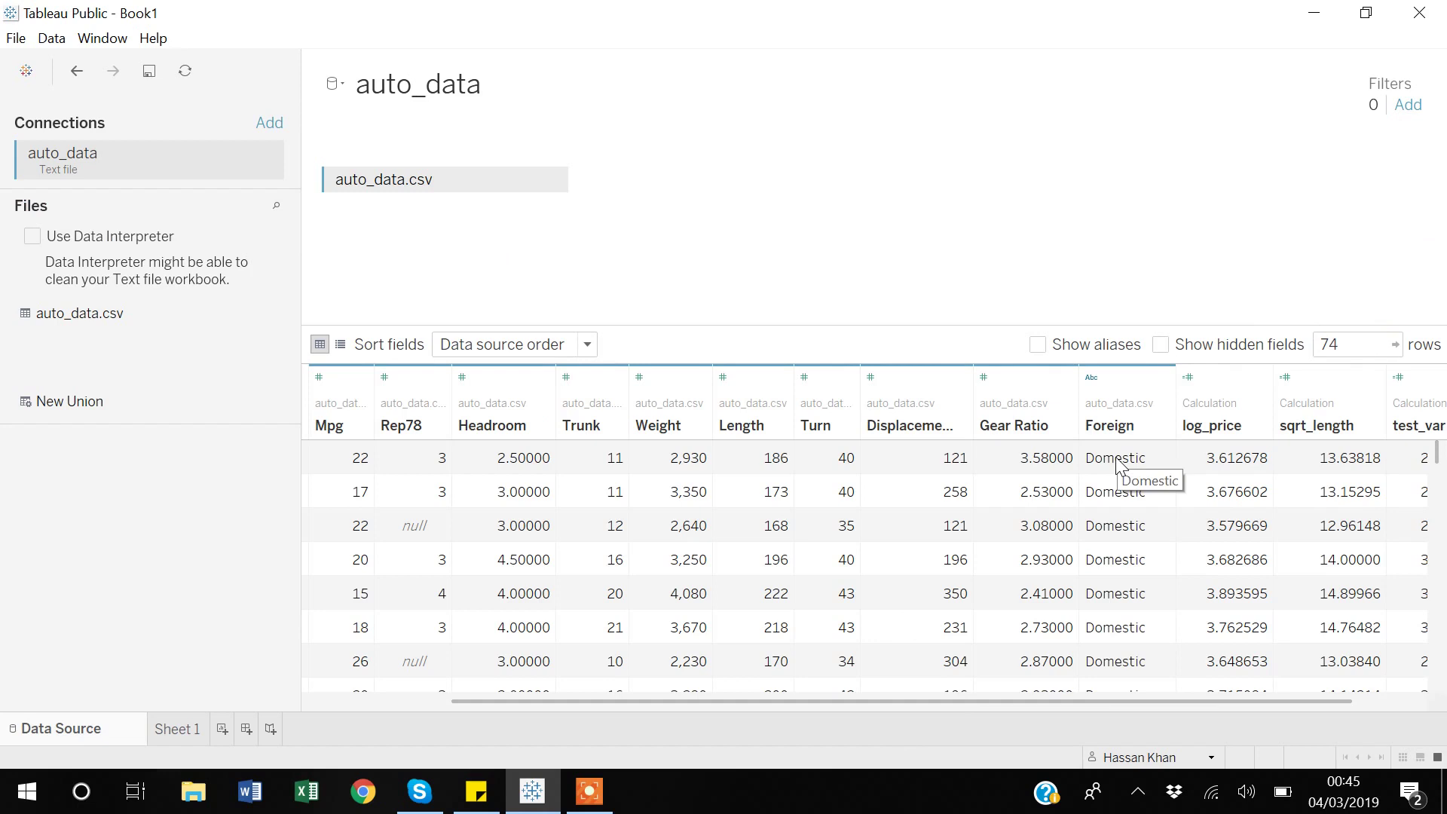
{"action": "scroll", "coordinate": [1117, 463], "scroll_direction": "down", "scroll_amount": 3}
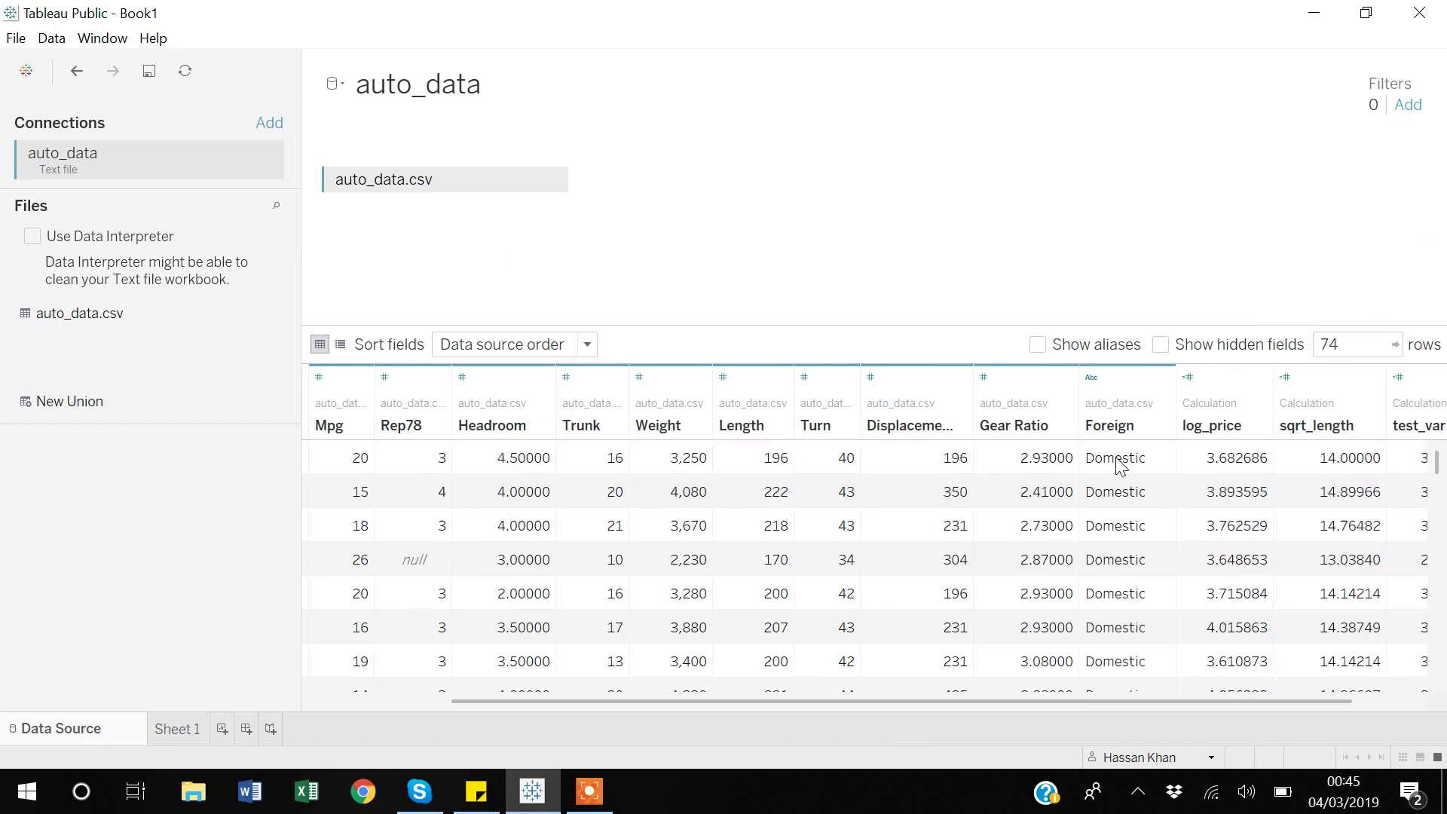
{"action": "scroll", "coordinate": [1118, 463], "scroll_direction": "down", "scroll_amount": 20}
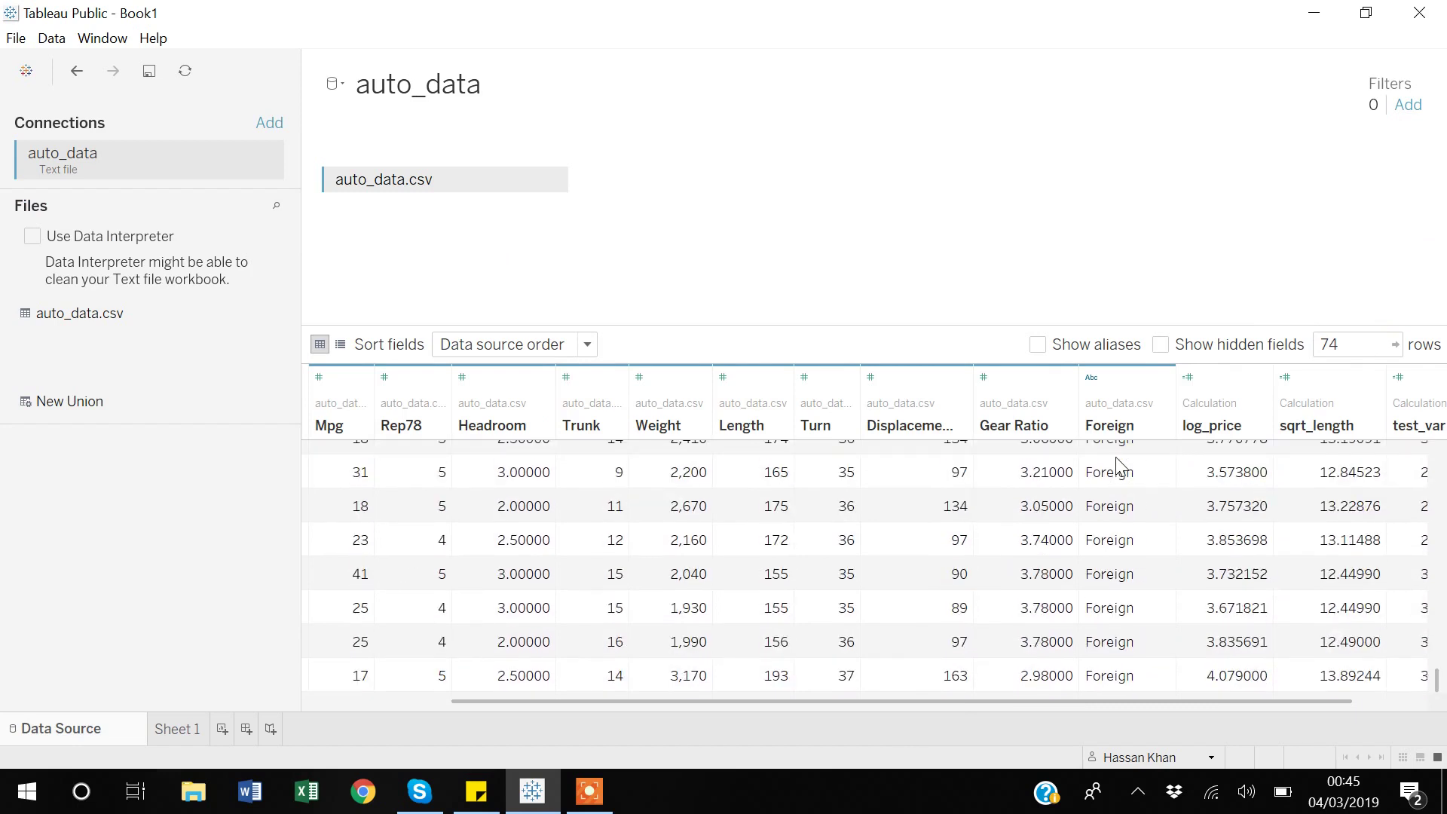
{"action": "scroll", "coordinate": [1117, 464], "scroll_direction": "up", "scroll_amount": 15}
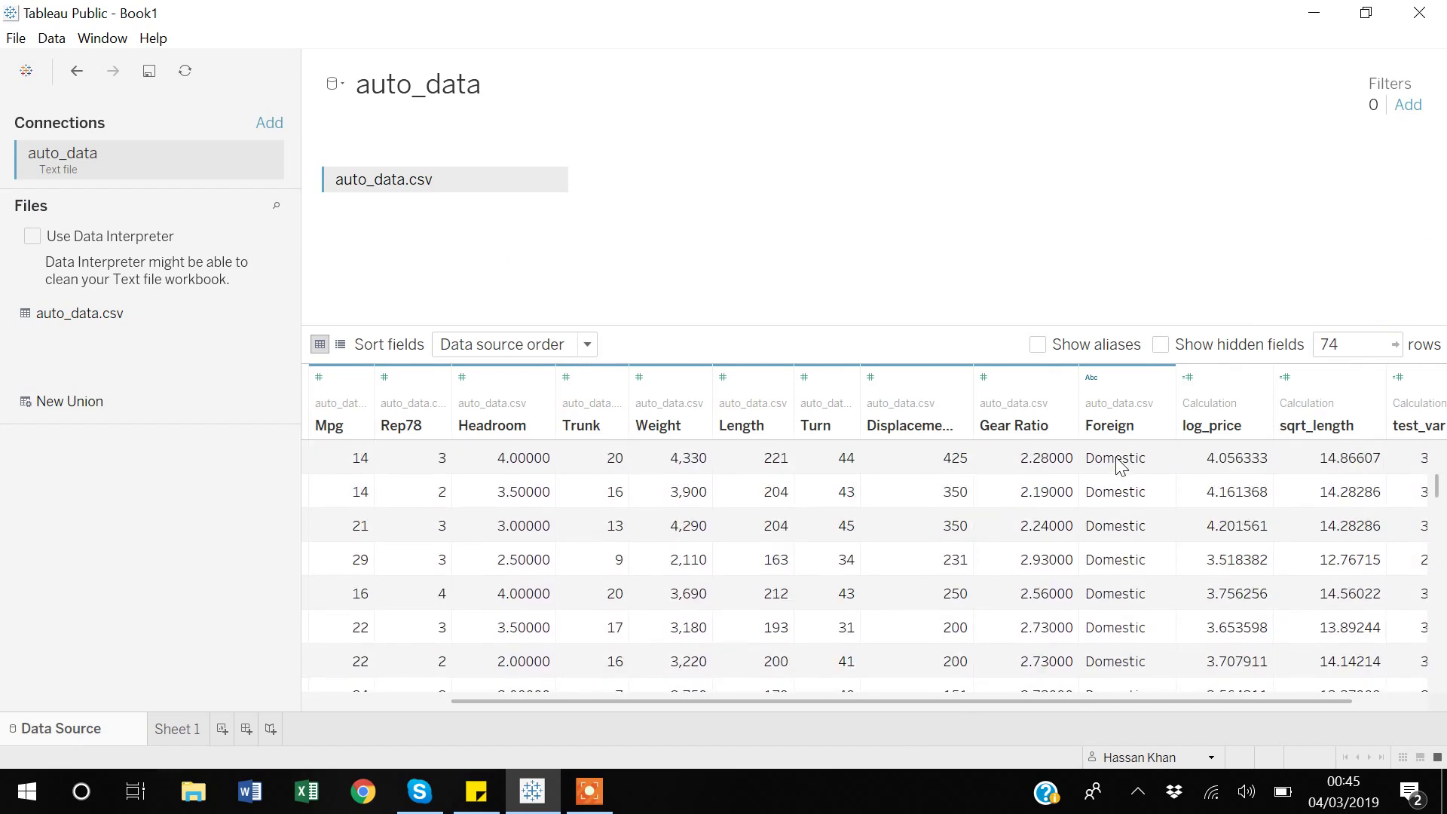
{"action": "scroll", "coordinate": [1117, 464], "scroll_direction": "up", "scroll_amount": 6}
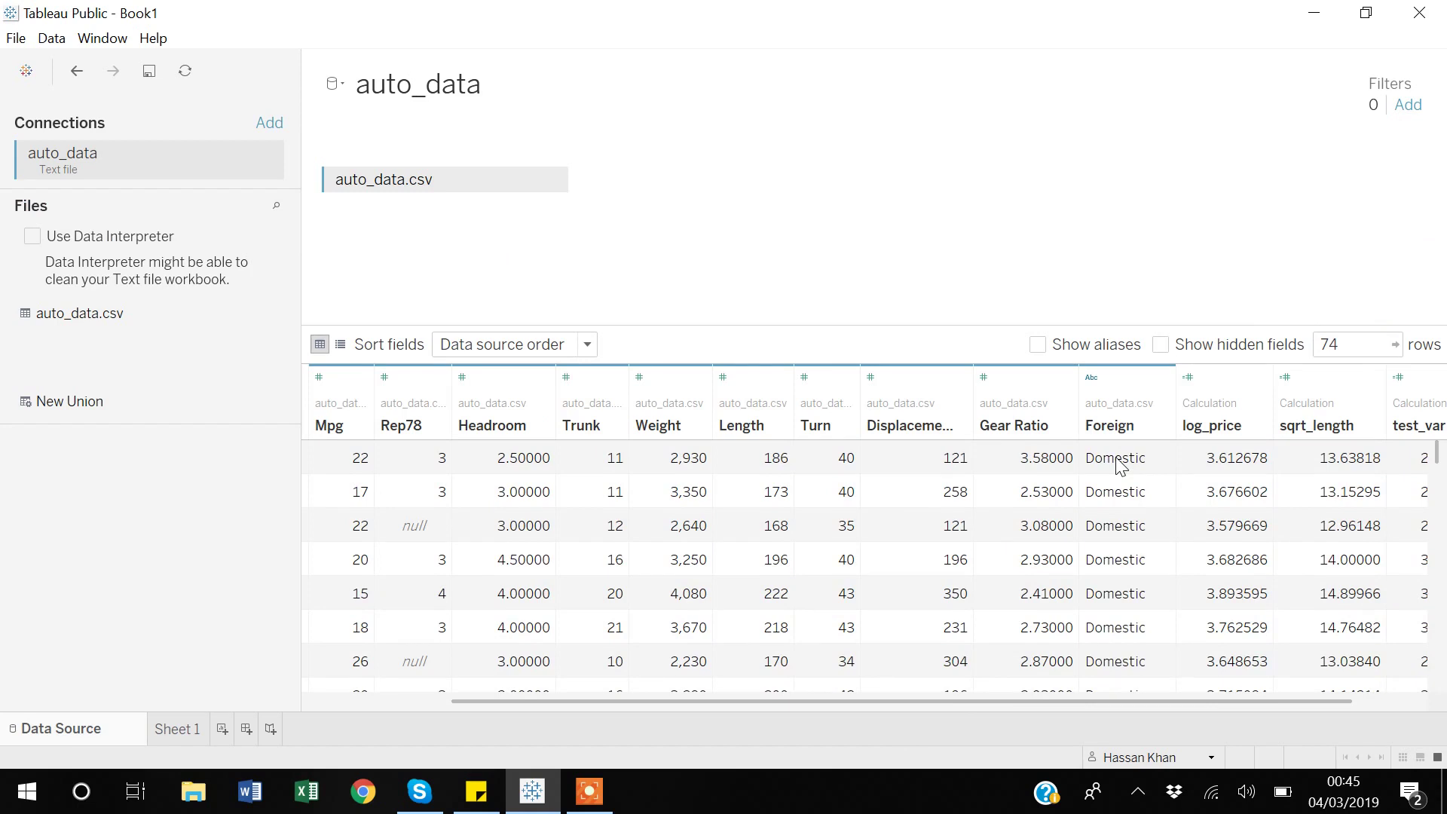
{"action": "scroll", "coordinate": [1117, 463], "scroll_direction": "down", "scroll_amount": 18}
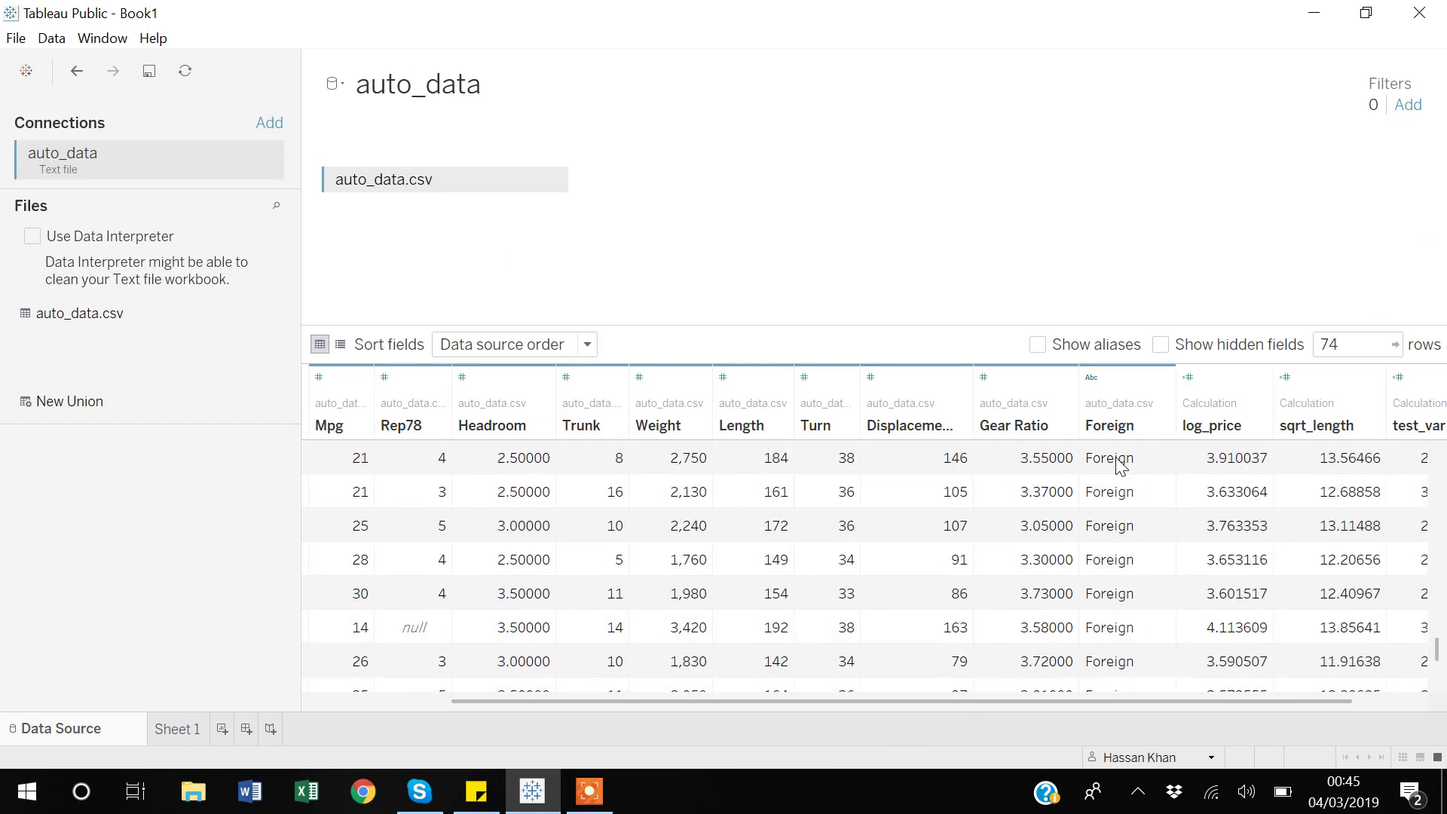
{"action": "scroll", "coordinate": [1117, 463], "scroll_direction": "down", "scroll_amount": 1}
{"action": "scroll", "coordinate": [1117, 463], "scroll_direction": "up", "scroll_amount": 10}
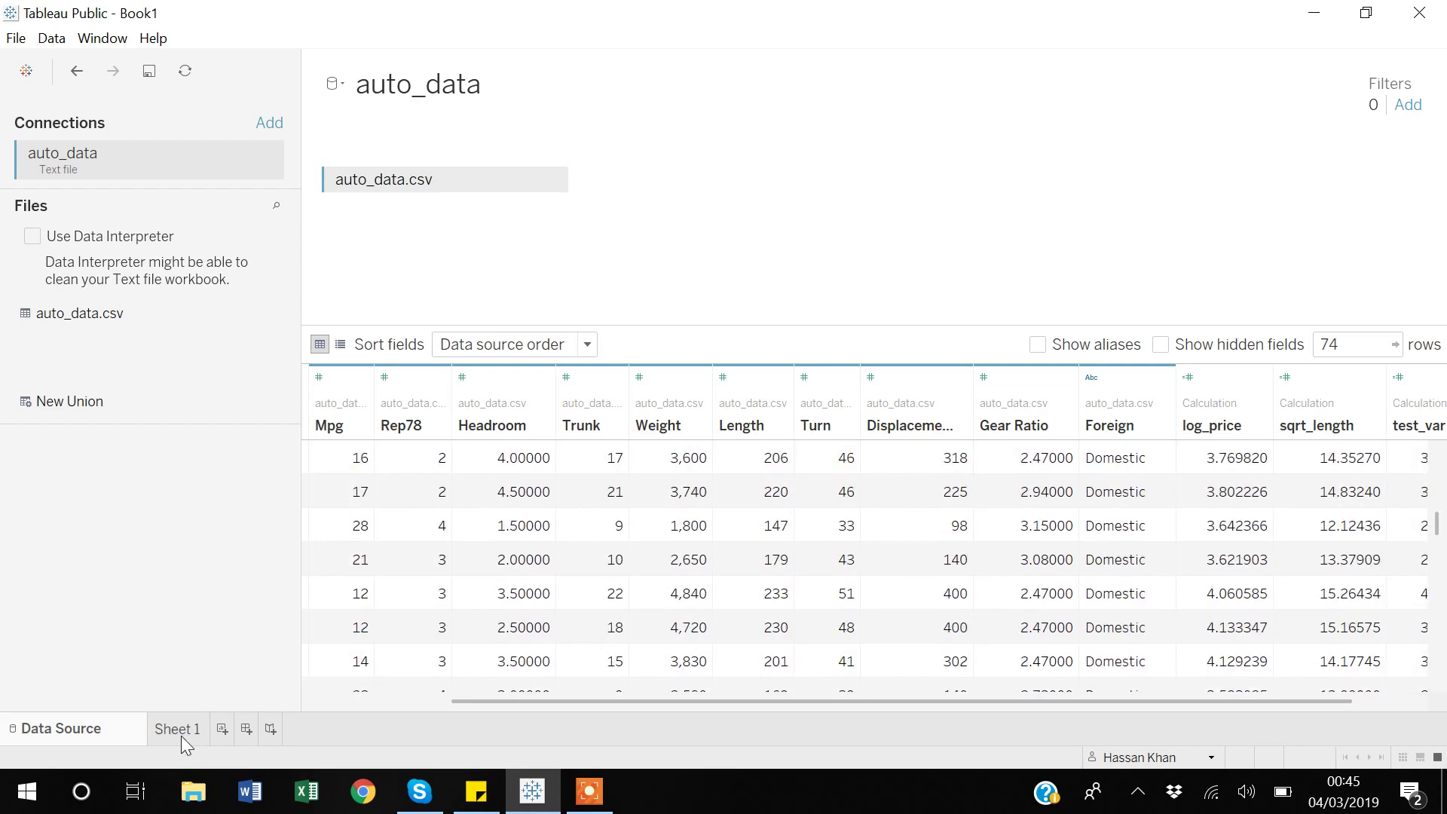
{"action": "left_click", "coordinate": [181, 731]}
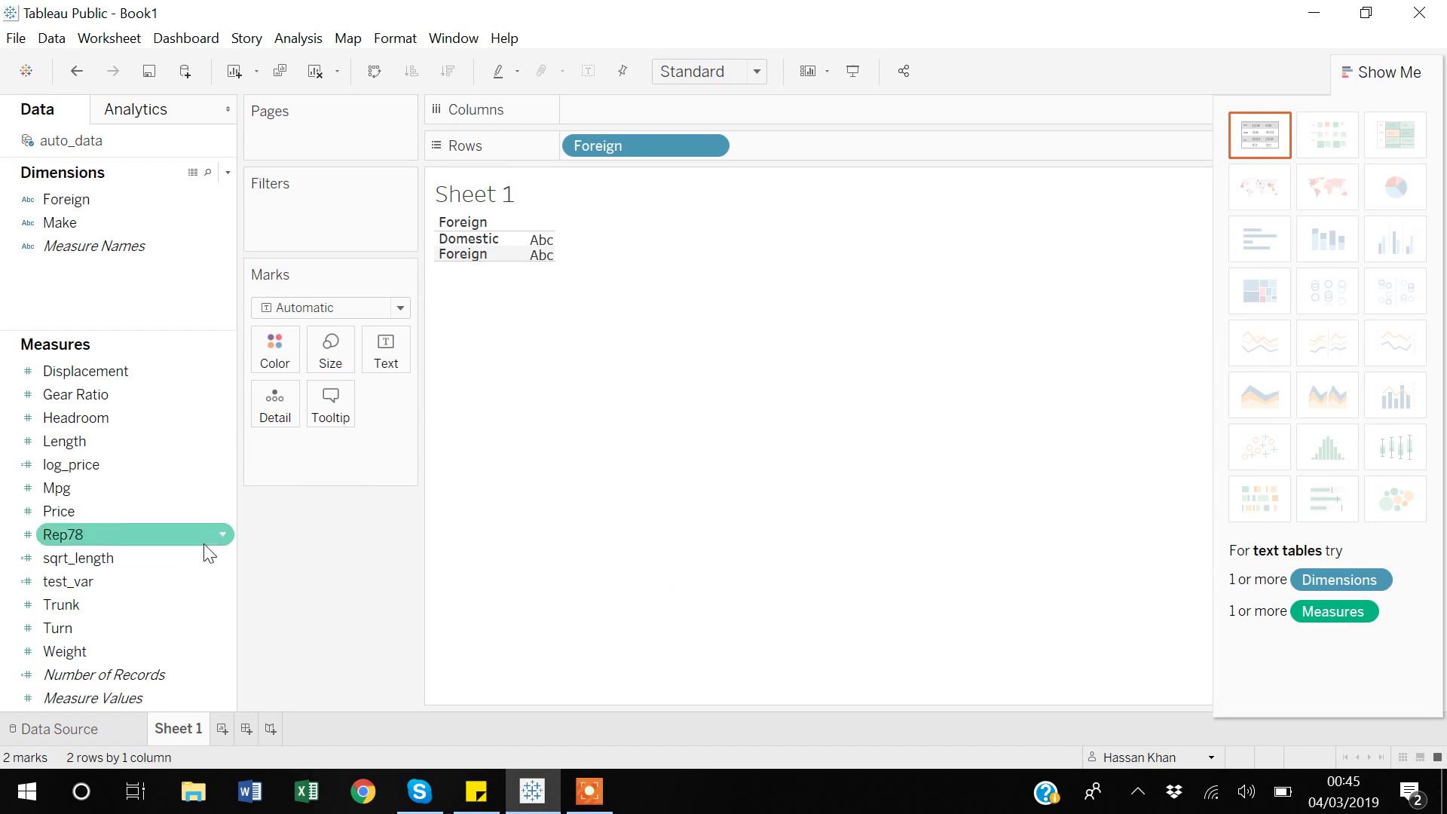
{"action": "left_click", "coordinate": [71, 510]}
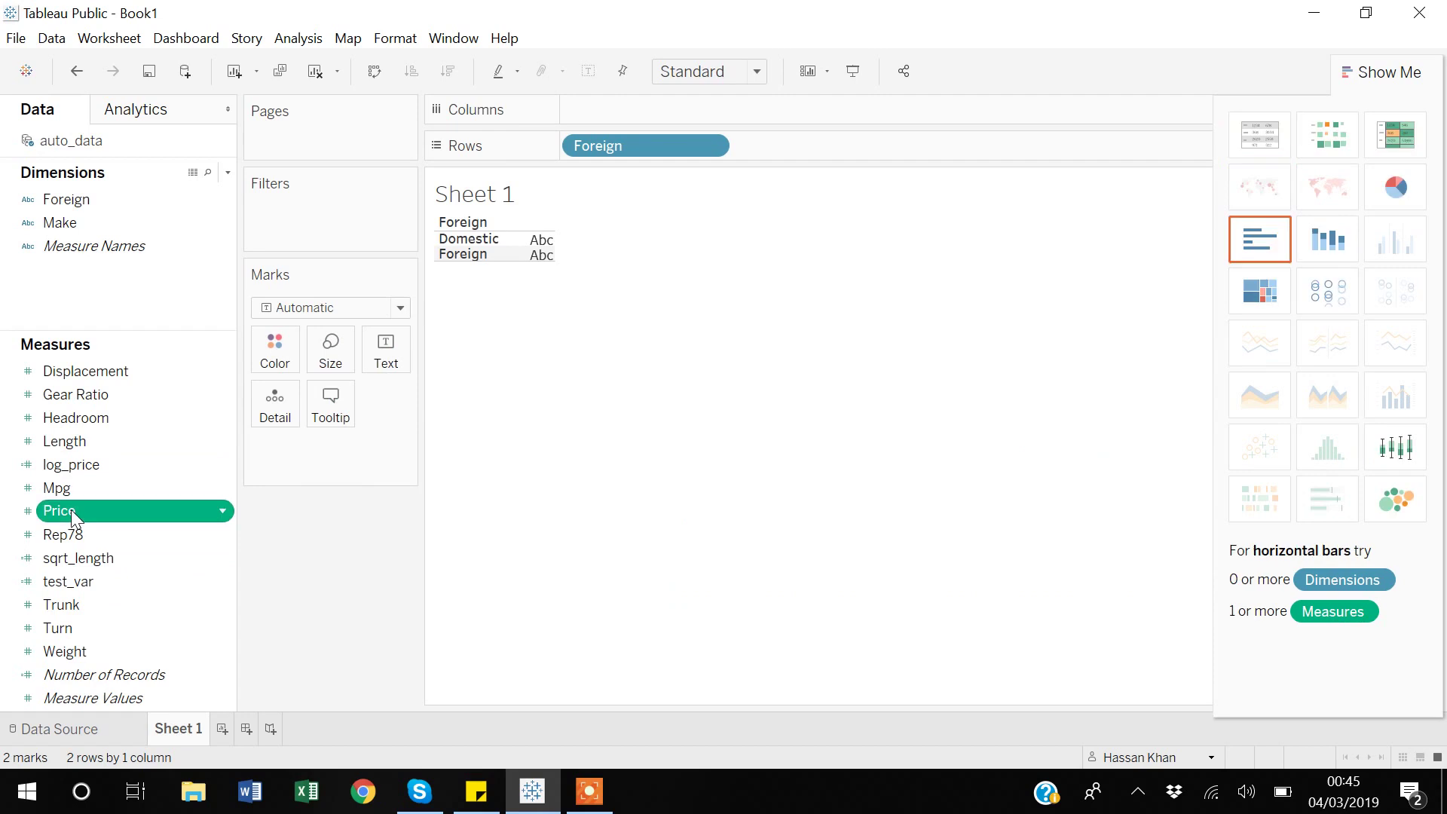
{"action": "left_click", "coordinate": [1245, 244]}
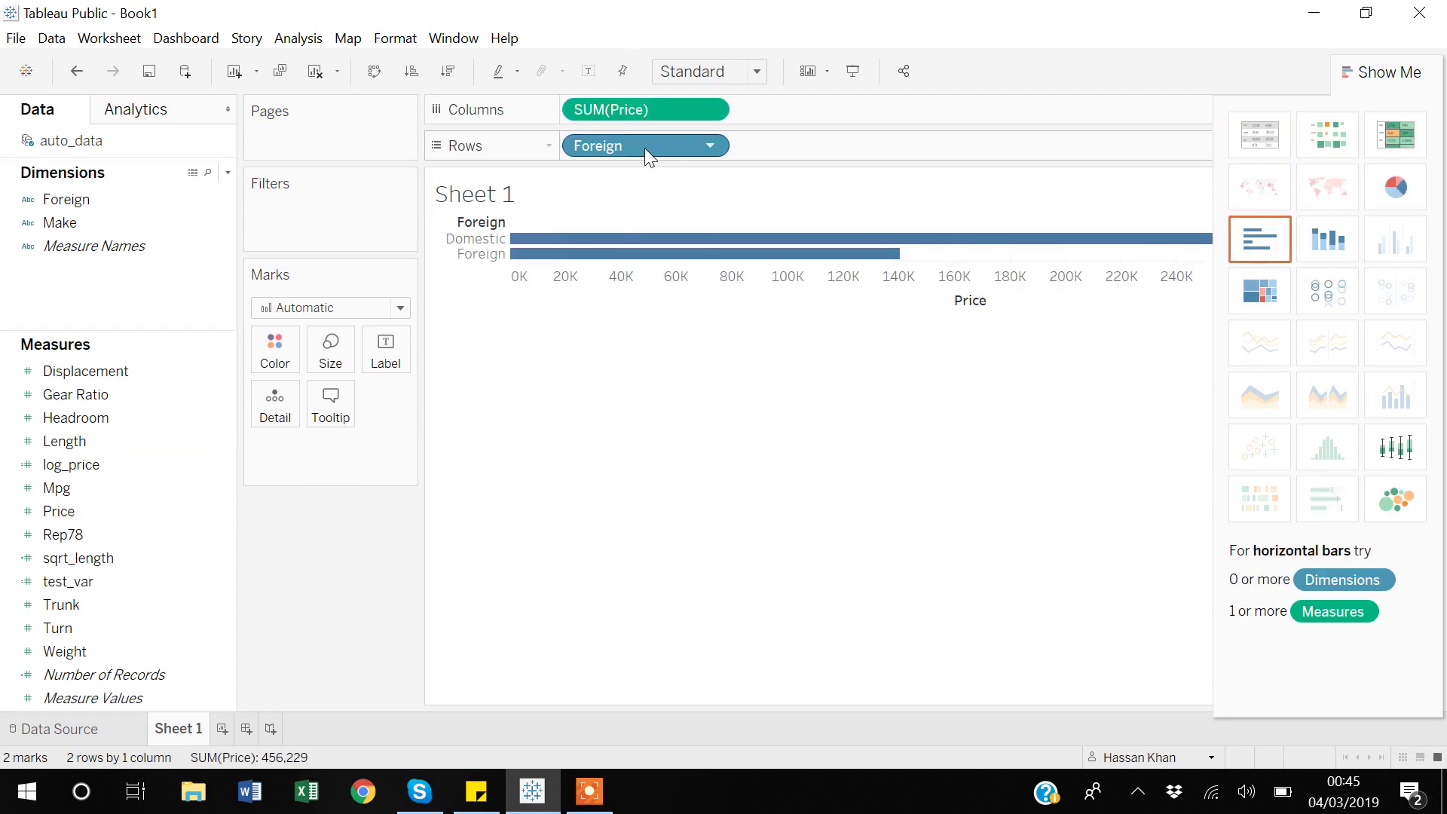
{"action": "left_click_drag", "start_coordinate": [654, 143], "coordinate": [813, 113]}
{"action": "key", "text": "Delete"}
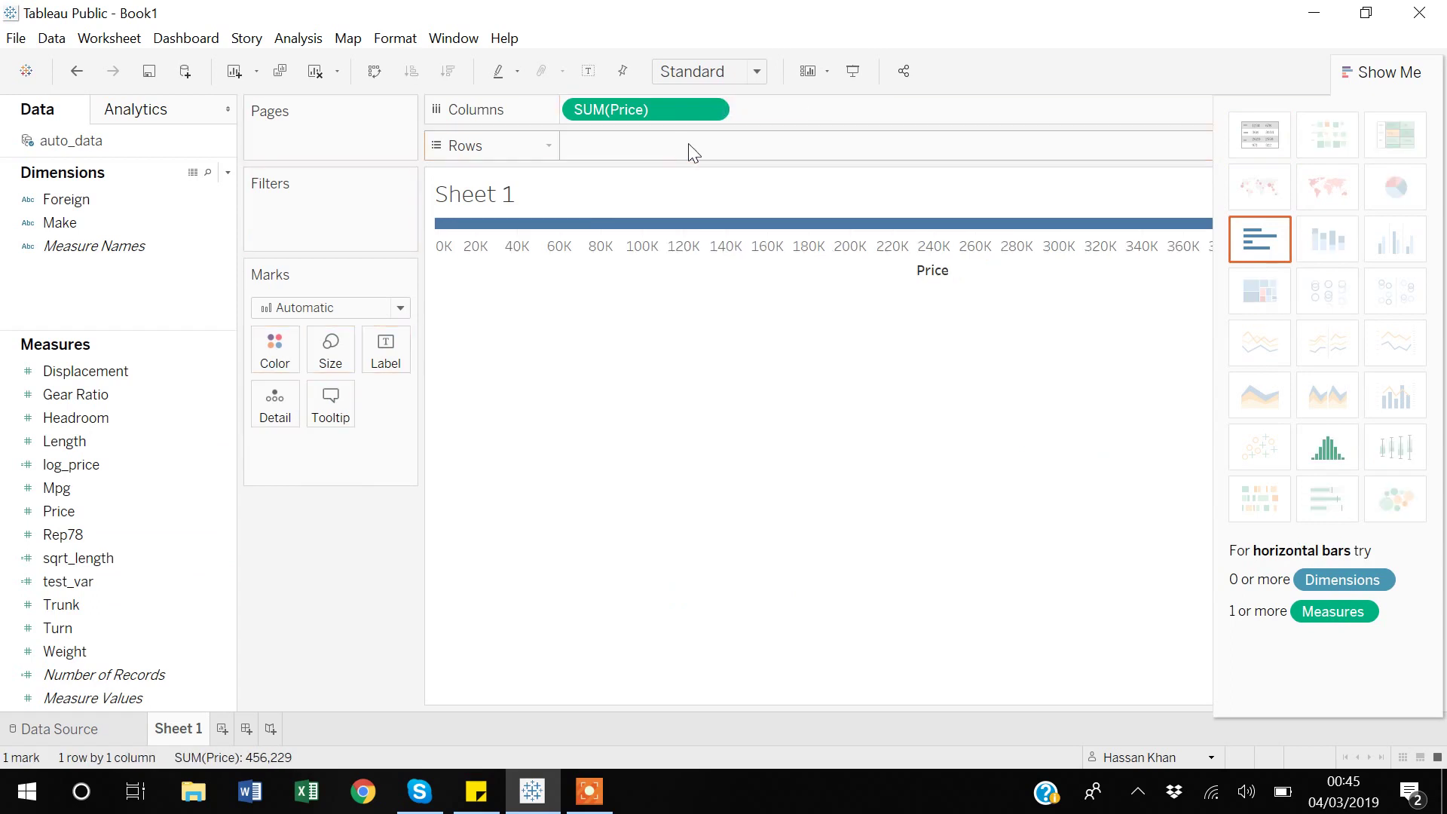
{"action": "left_click_drag", "start_coordinate": [652, 104], "coordinate": [659, 147]}
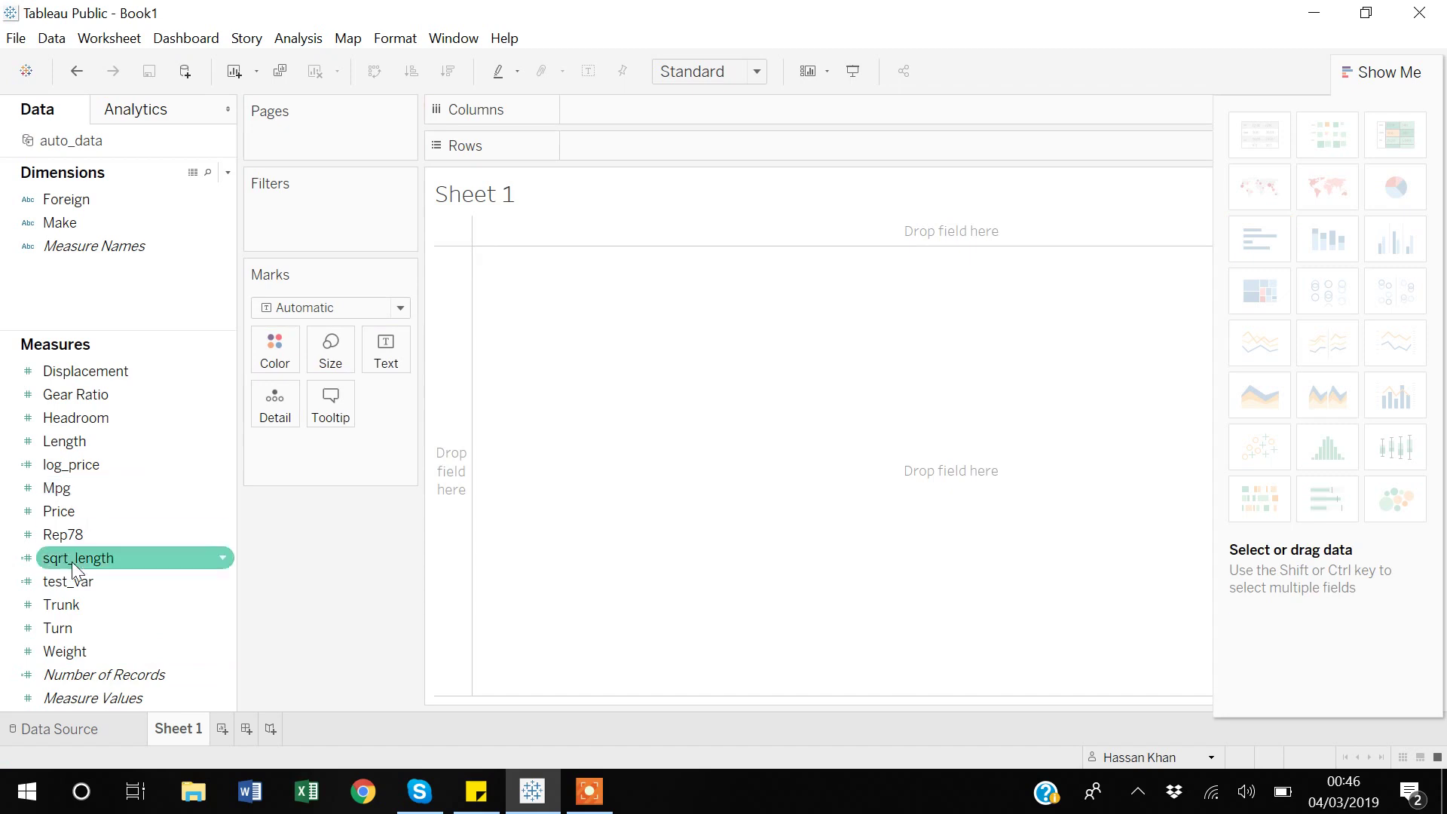
Step: Build a horizontal bar chart of Price by Foreign on Sheet 1, and close the chart type suggestions
{"action": "left_click", "coordinate": [71, 505]}
{"action": "left_click", "coordinate": [1263, 257]}
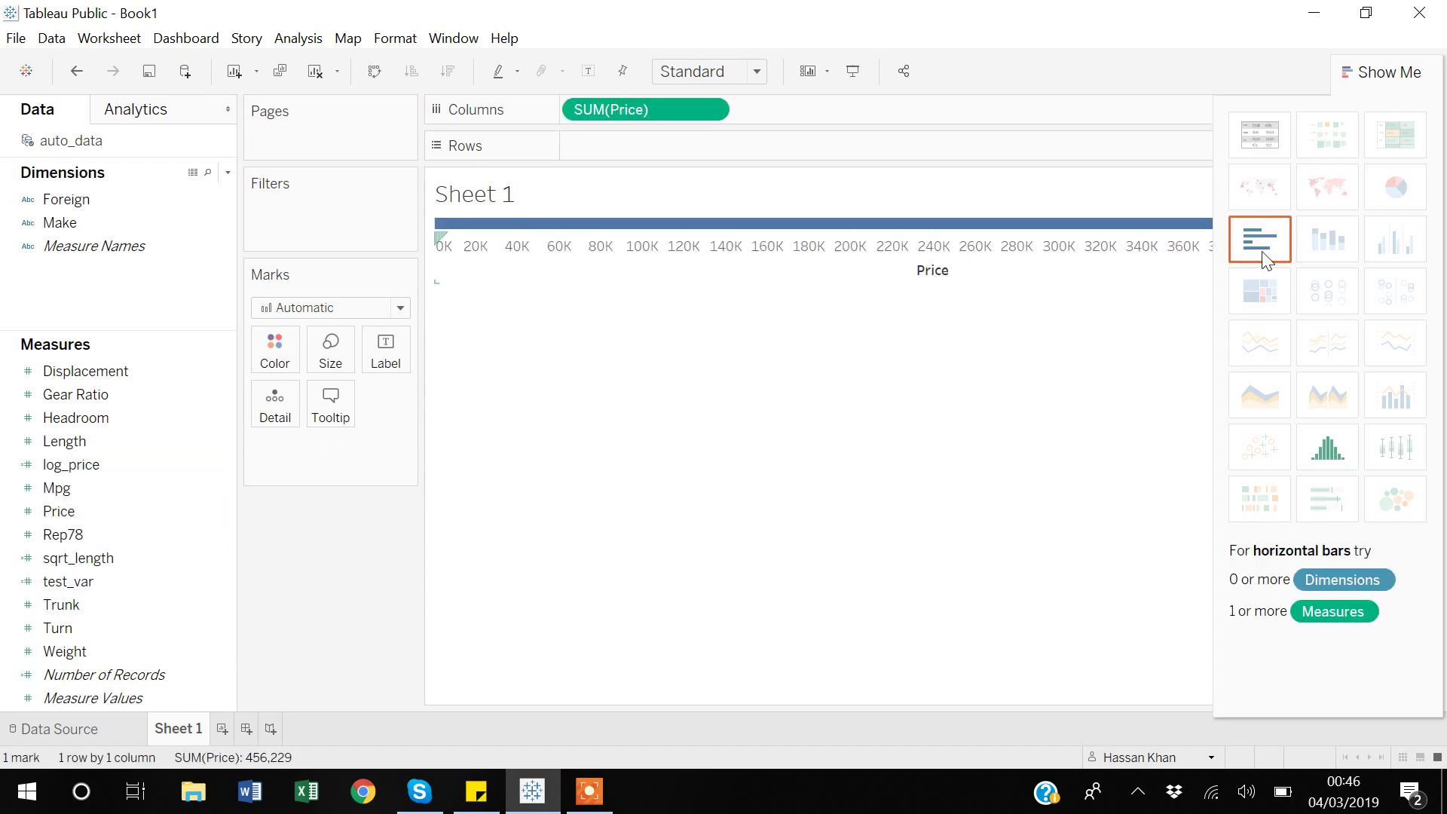
{"action": "left_click", "coordinate": [81, 203]}
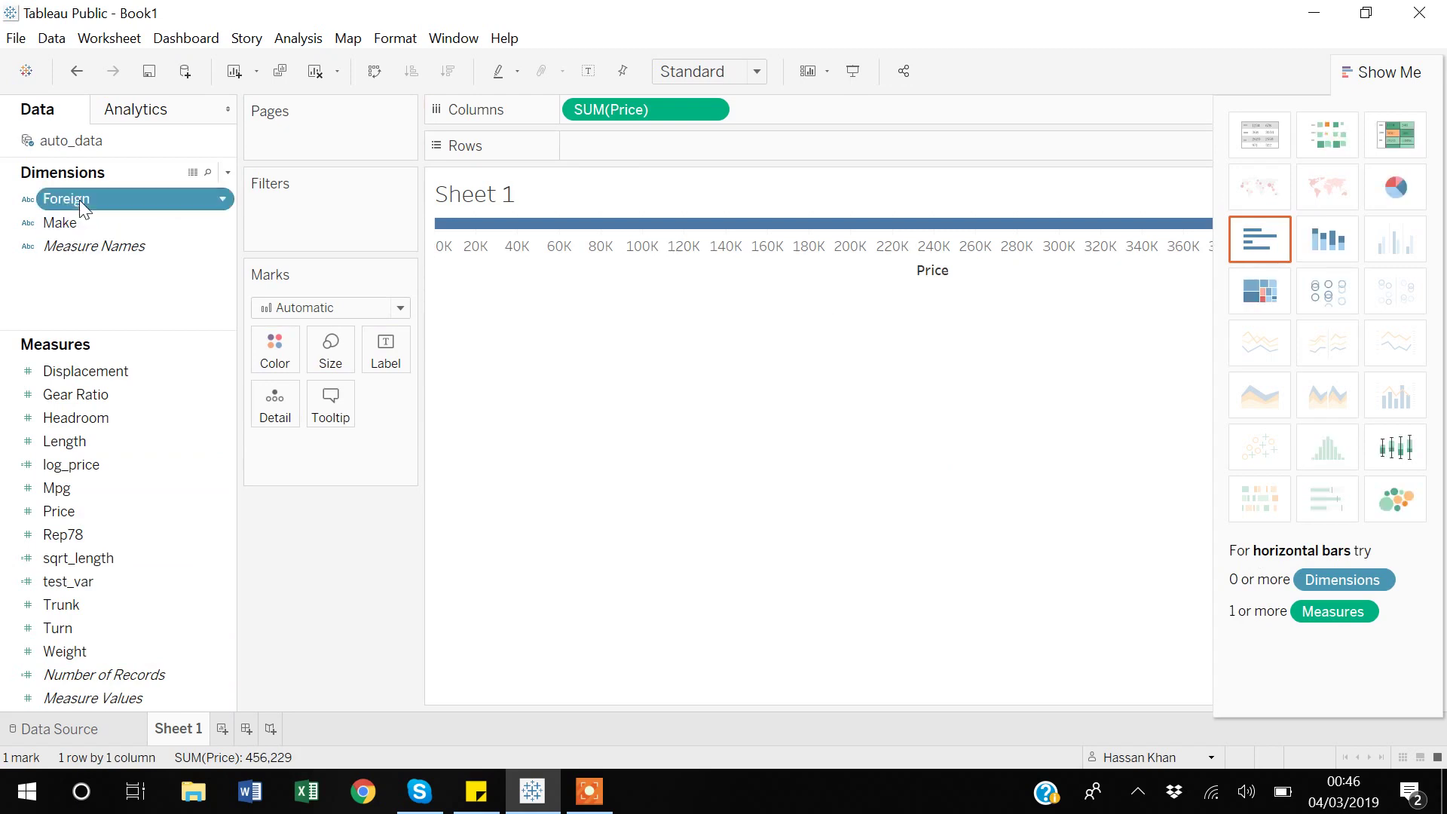
{"action": "left_click", "coordinate": [1264, 251]}
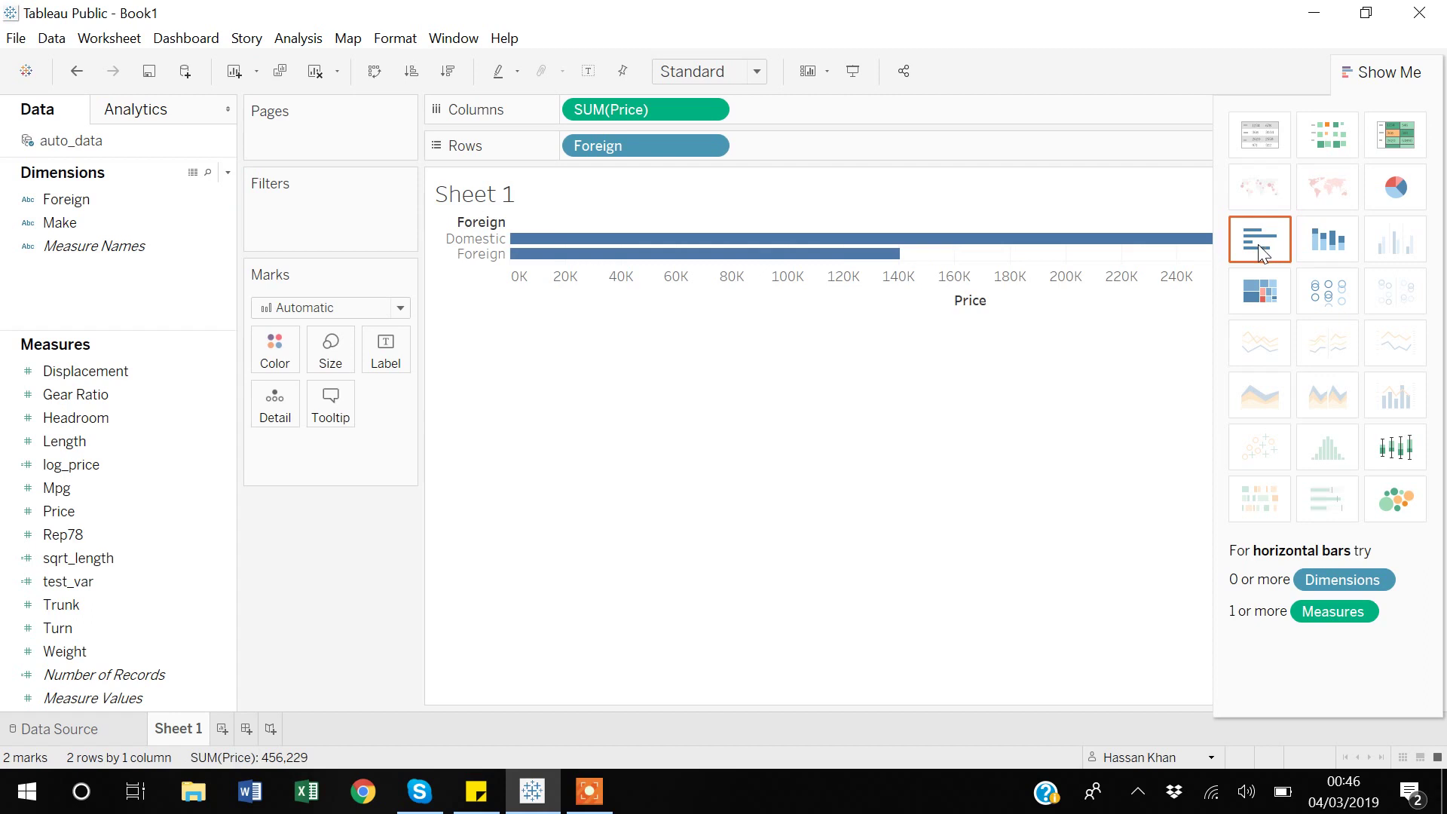
{"action": "left_click", "coordinate": [1389, 73]}
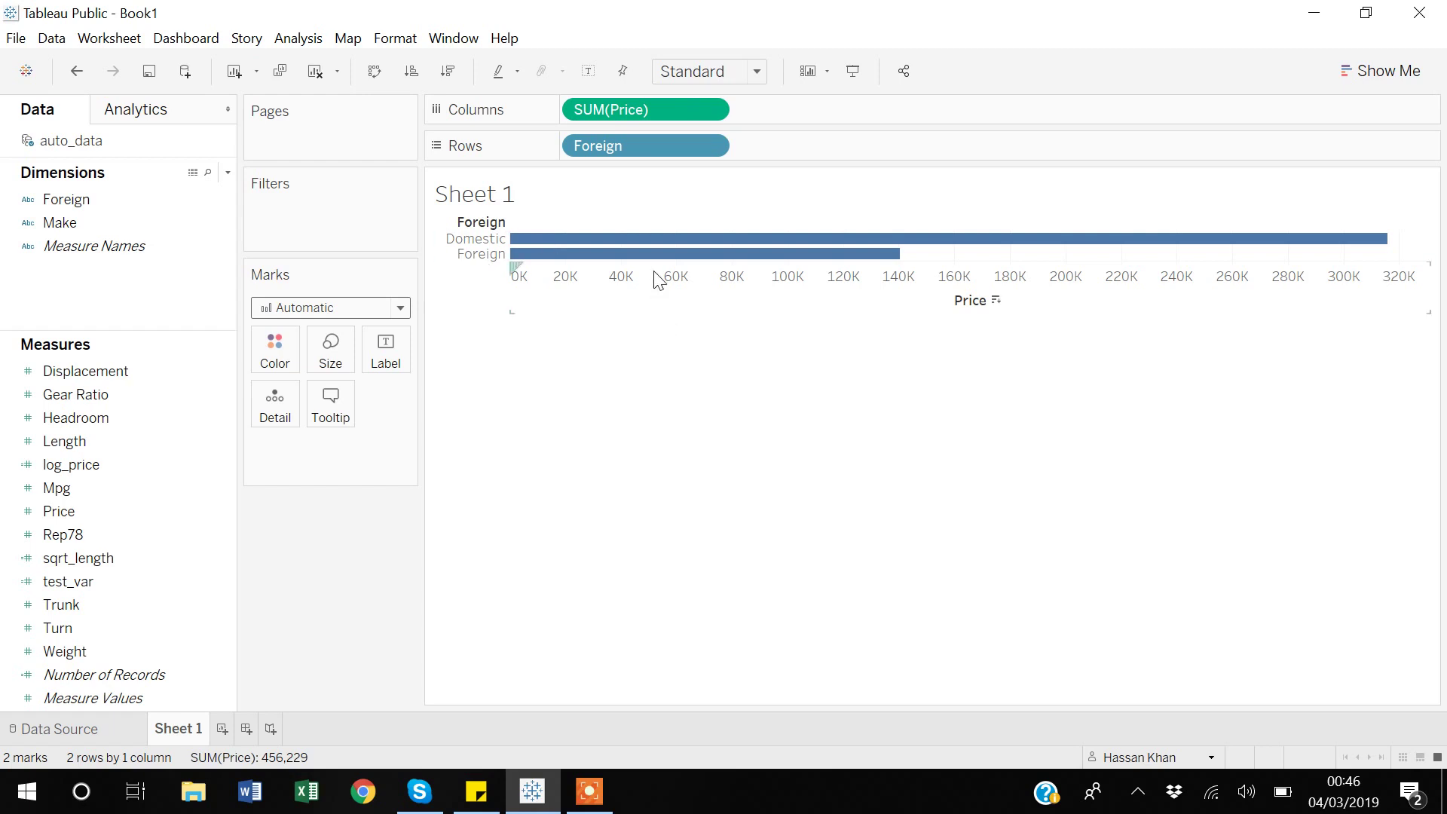
Step: Change the aggregation of Price in the bar chart to Average
{"action": "left_click", "coordinate": [712, 115]}
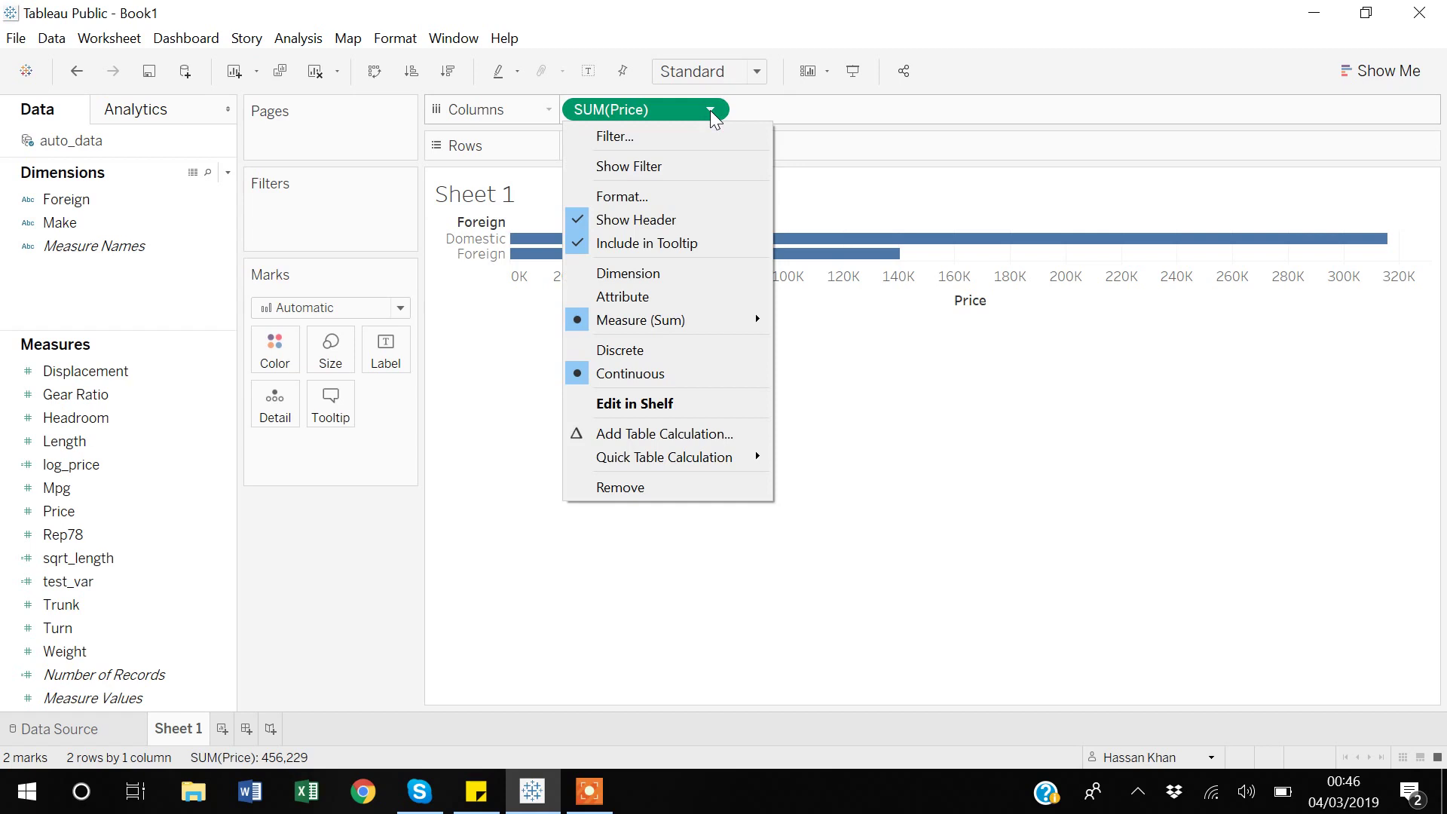
{"action": "mouse_move", "coordinate": [691, 324]}
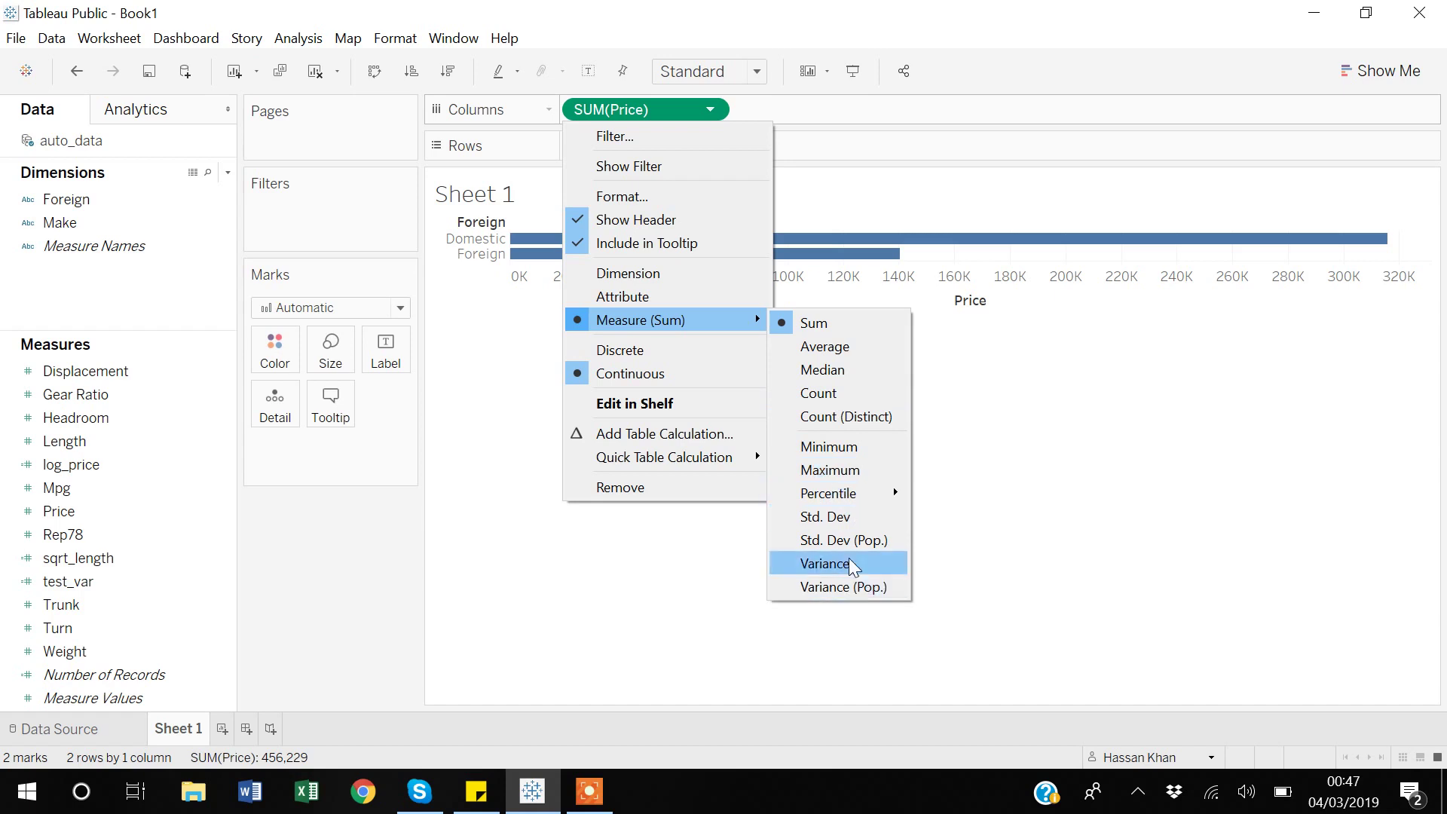
{"action": "left_click", "coordinate": [829, 348]}
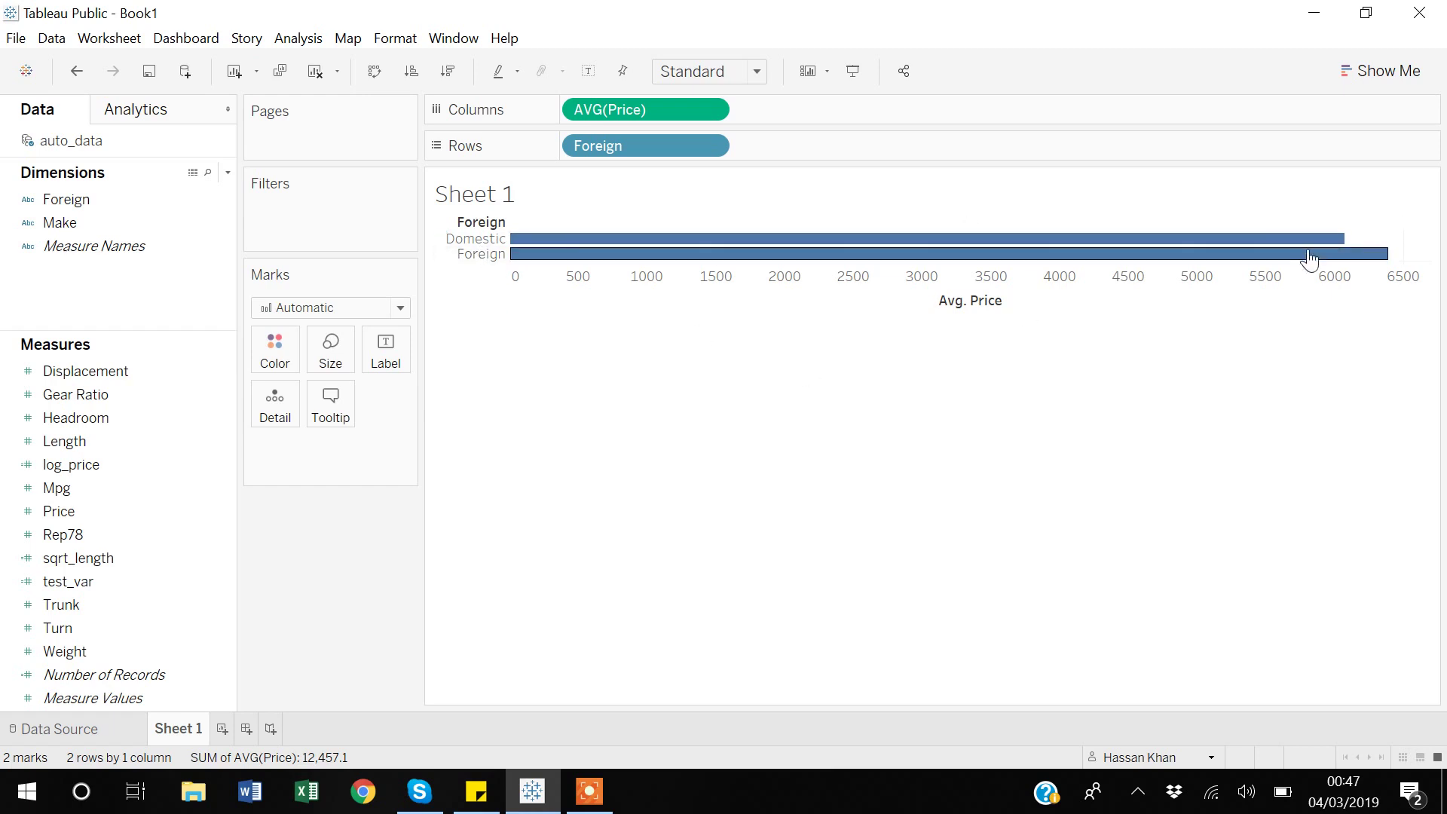
Step: Set the mark labels of both the Domestic and Foreign bars to Always Show
{"action": "left_click", "coordinate": [1165, 239]}
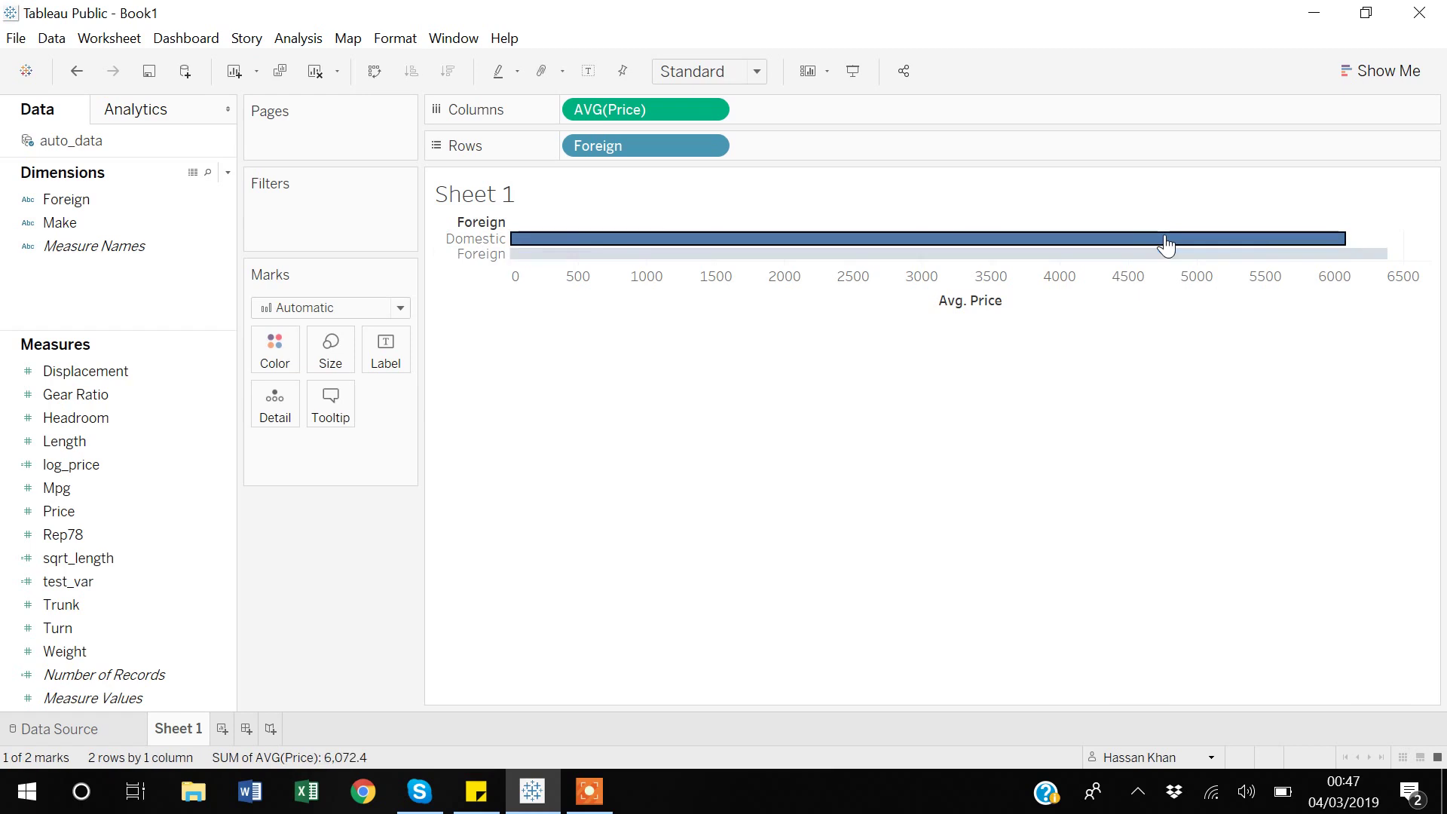
{"action": "right_click", "coordinate": [1165, 241]}
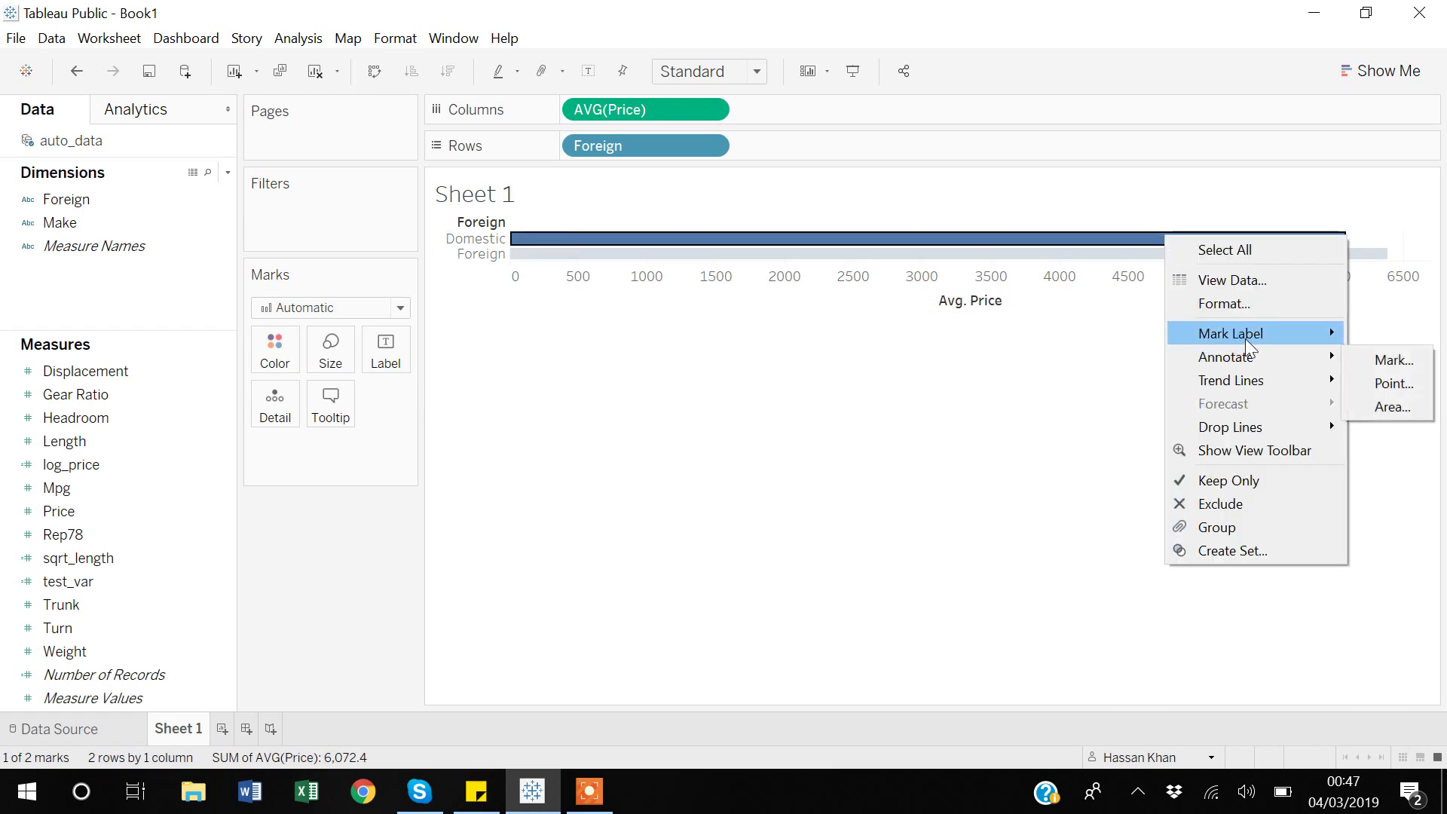
{"action": "mouse_move", "coordinate": [1245, 337]}
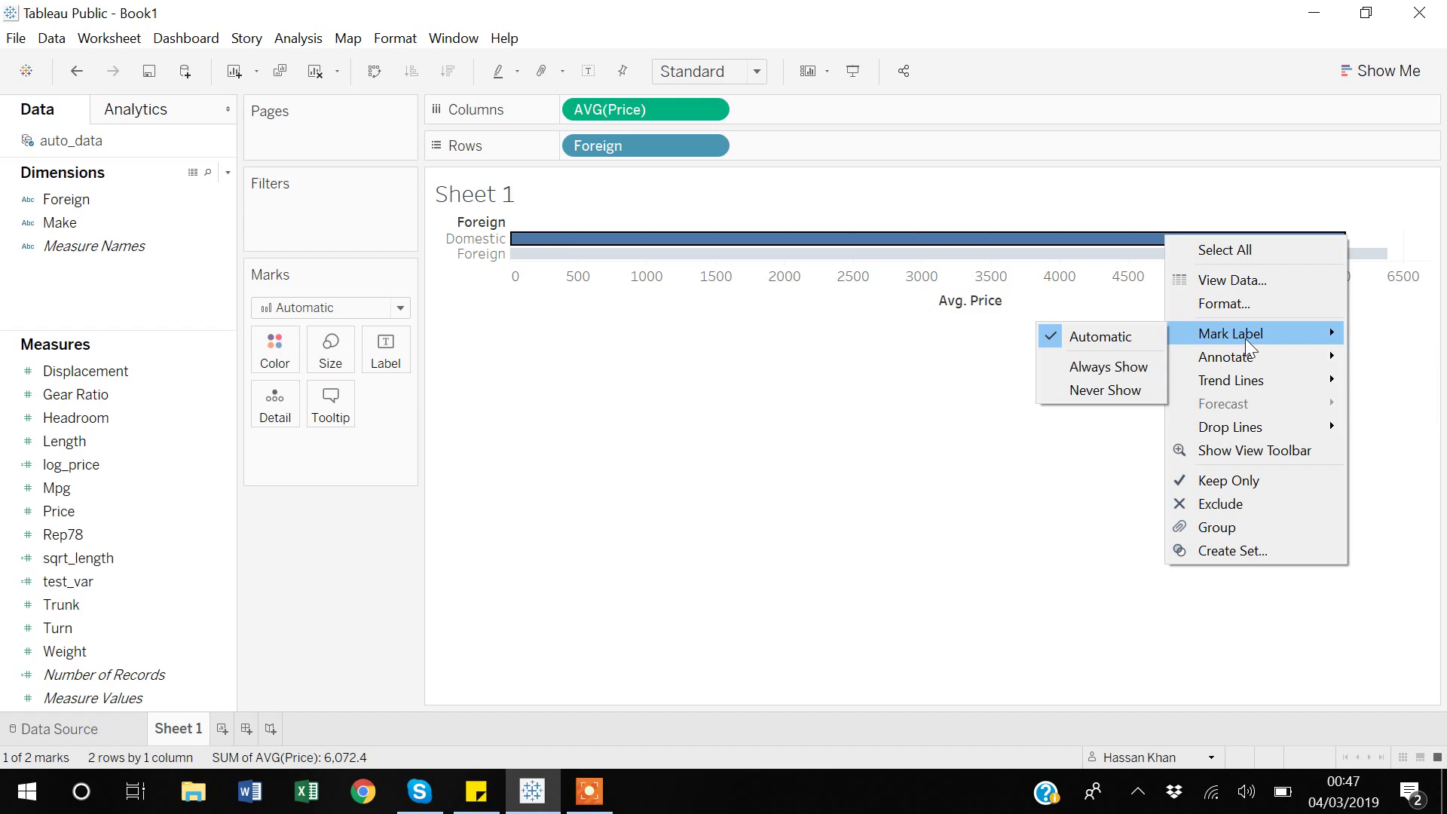
{"action": "left_click", "coordinate": [1124, 371]}
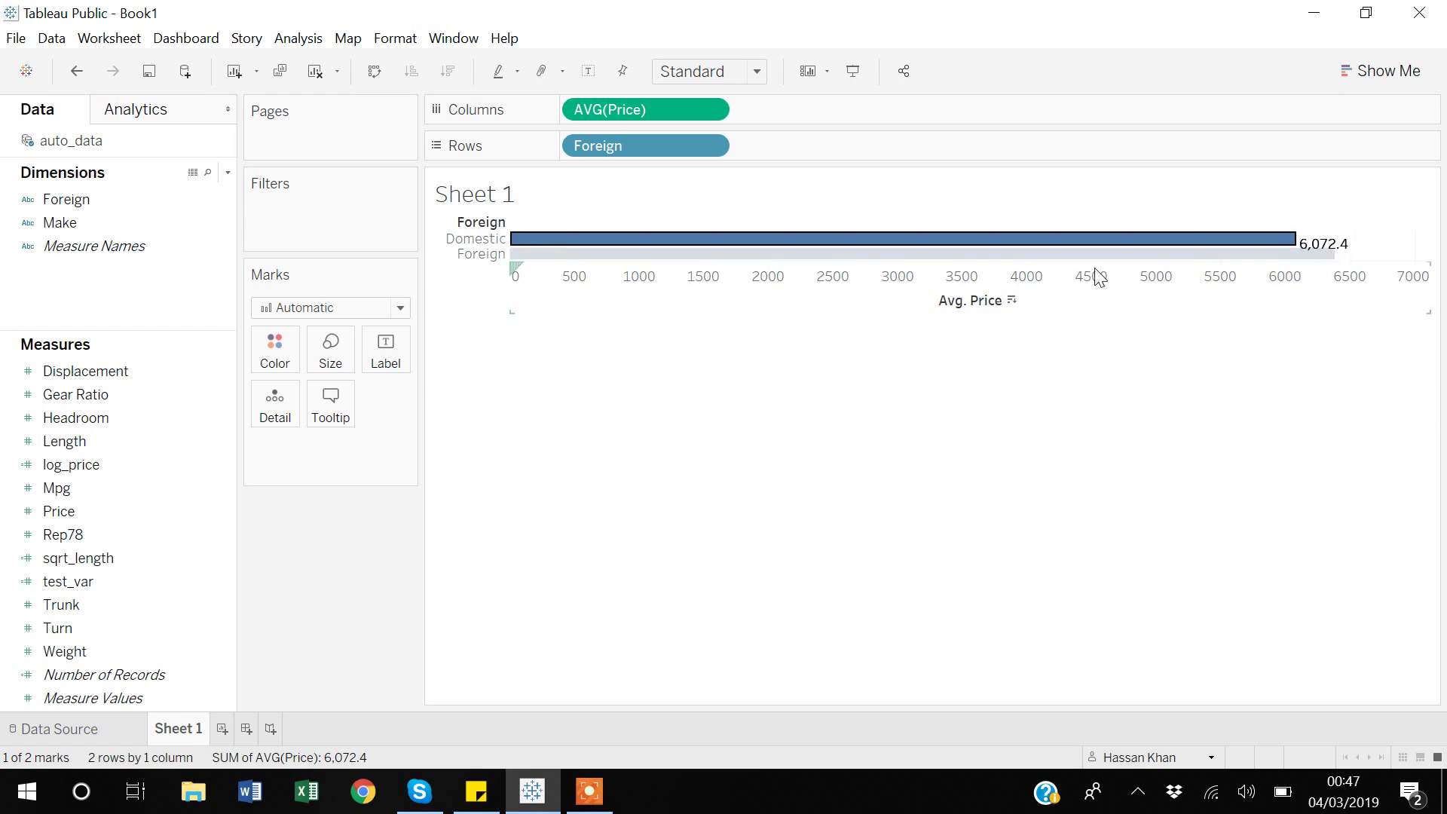
{"action": "left_click", "coordinate": [1111, 256]}
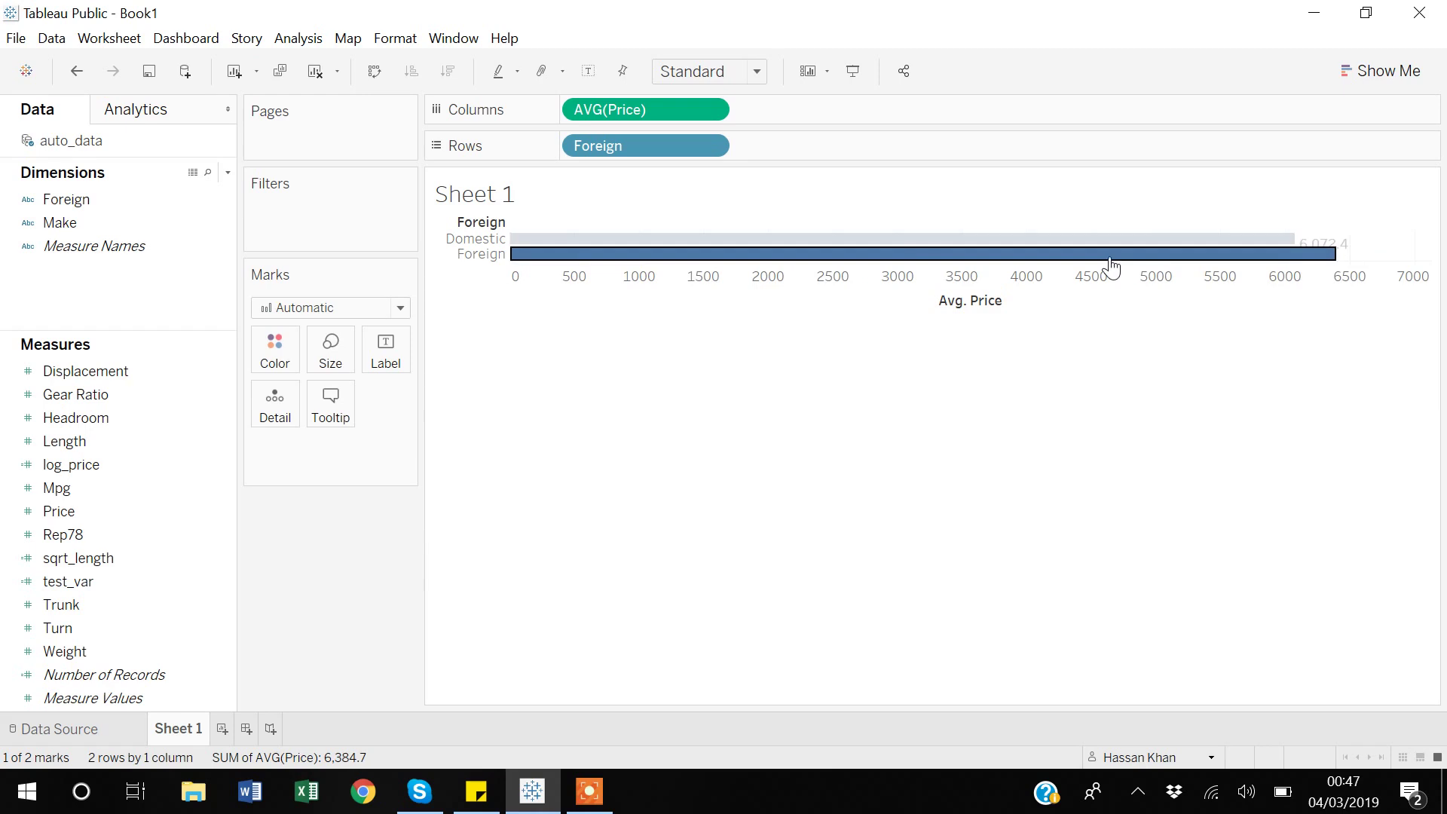
{"action": "right_click", "coordinate": [1109, 257]}
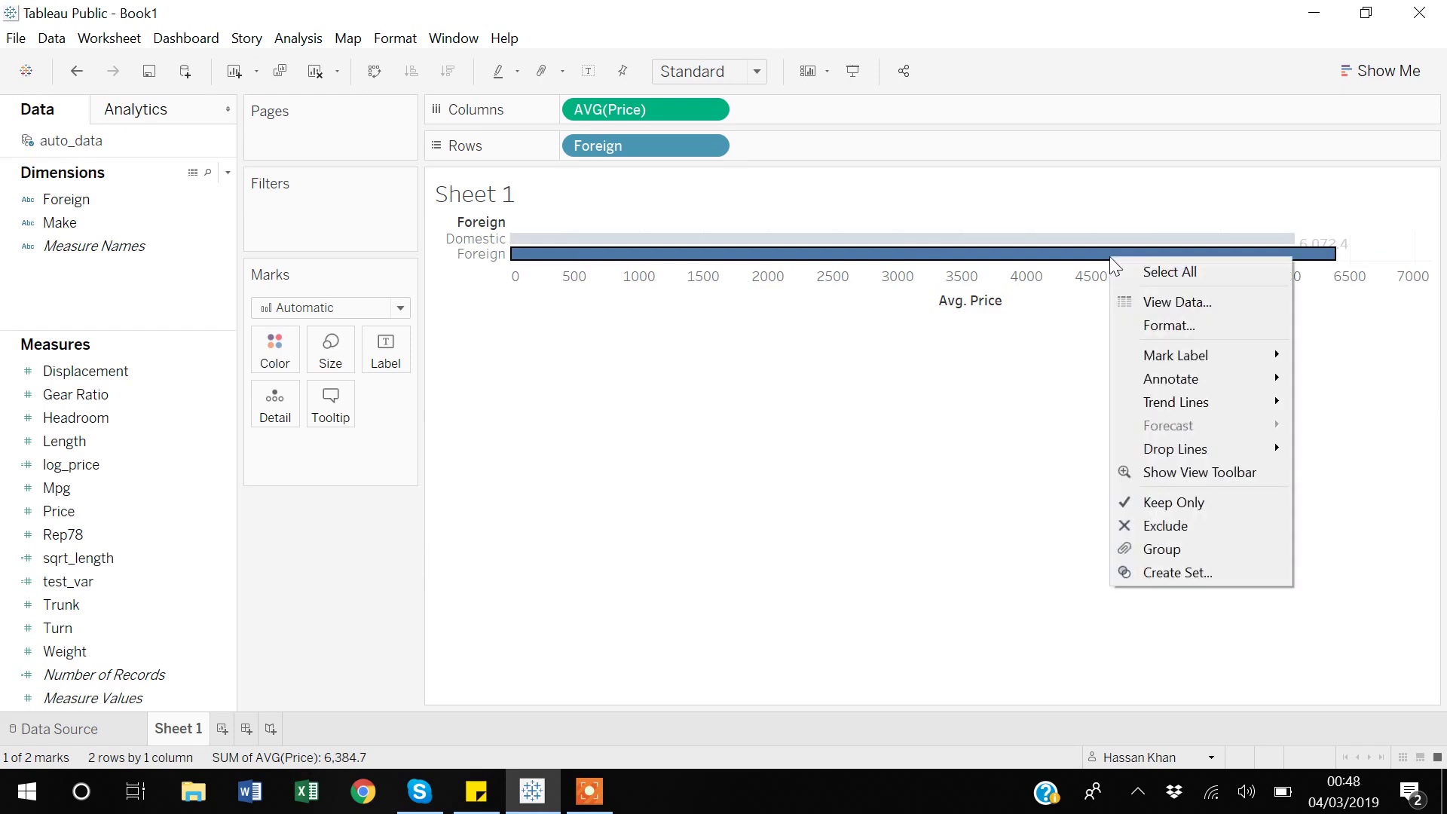
{"action": "mouse_move", "coordinate": [1186, 355]}
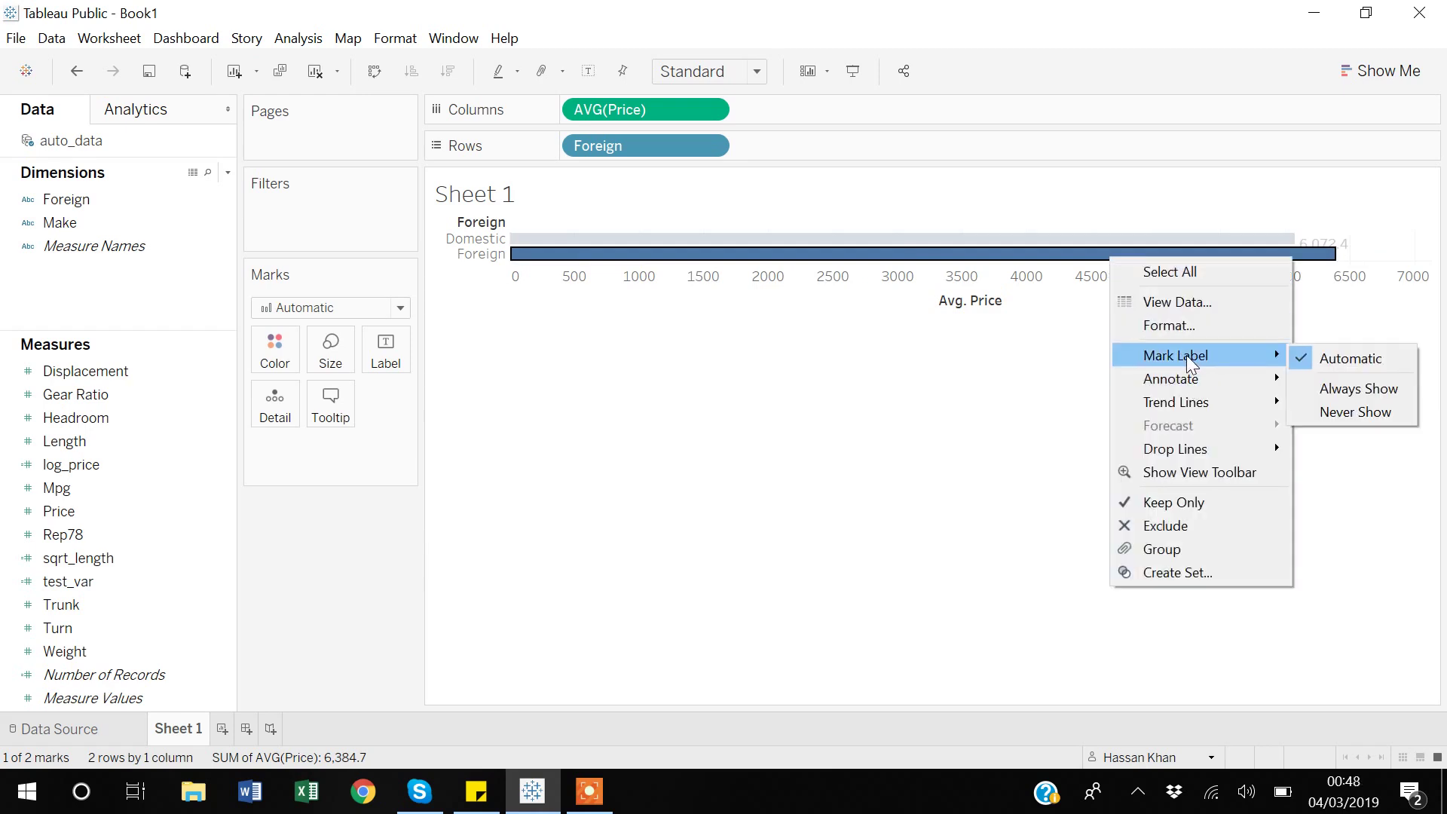
{"action": "left_click", "coordinate": [1348, 398]}
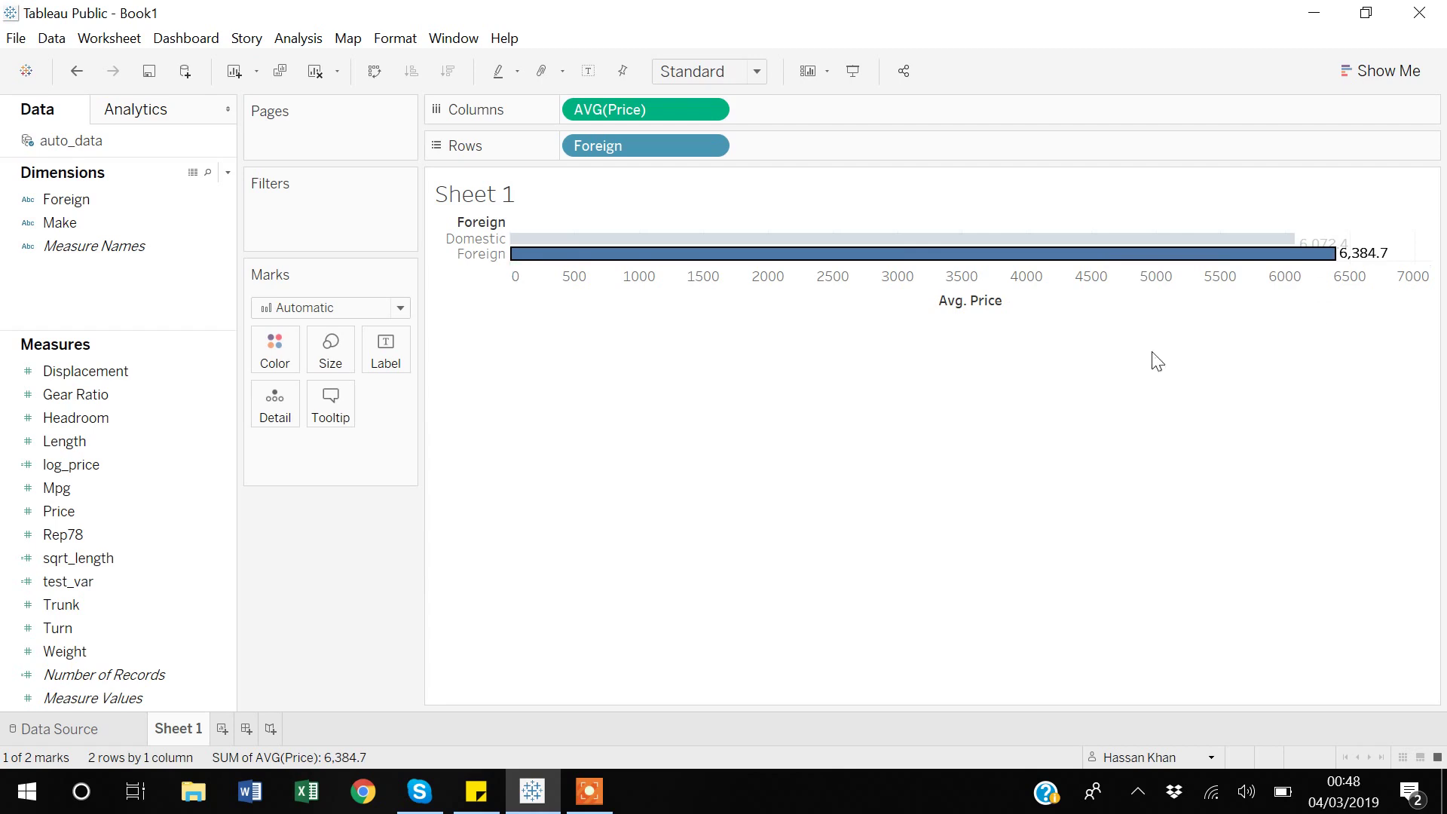
{"action": "left_click", "coordinate": [730, 240]}
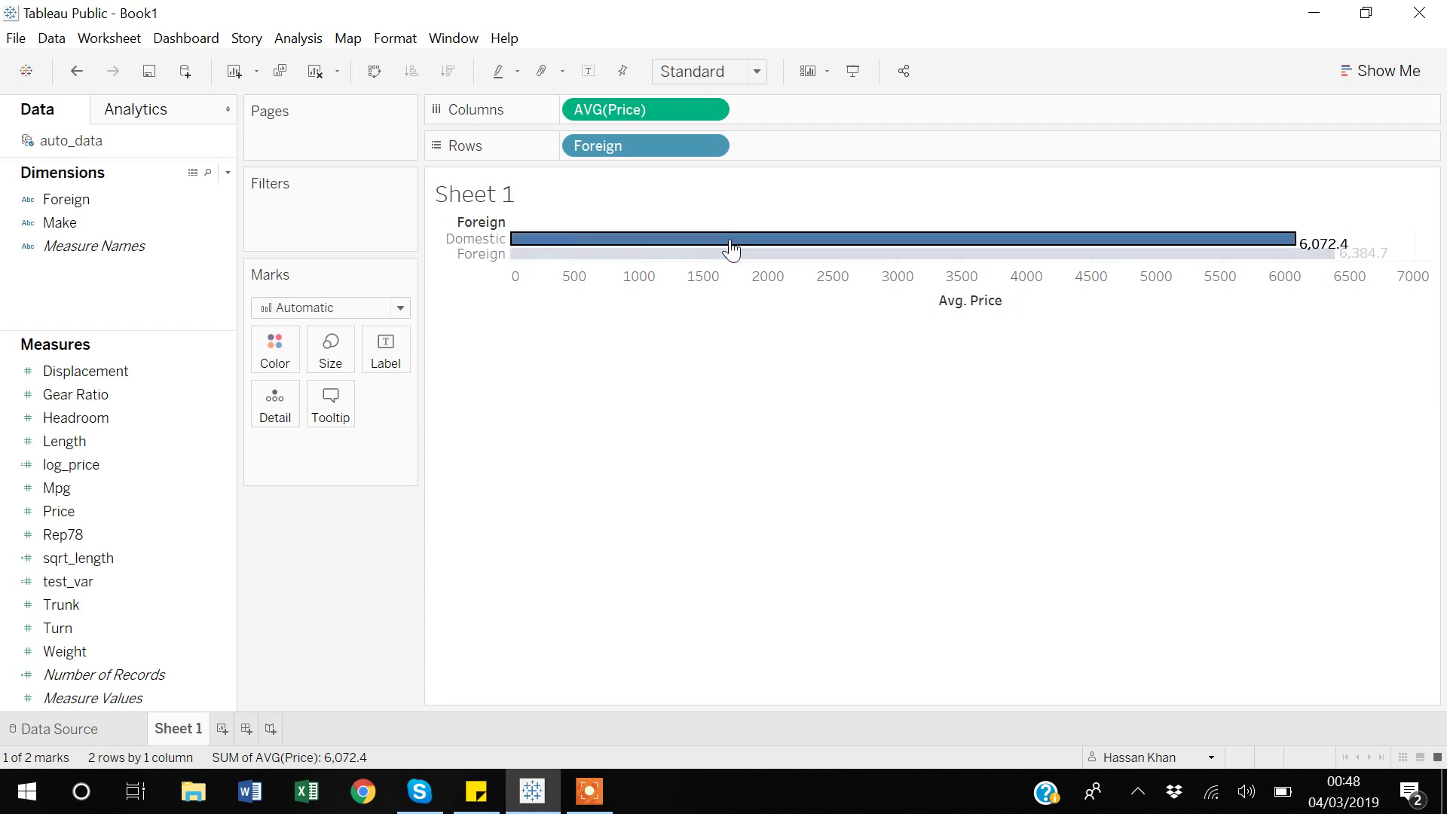
{"action": "right_click", "coordinate": [730, 239]}
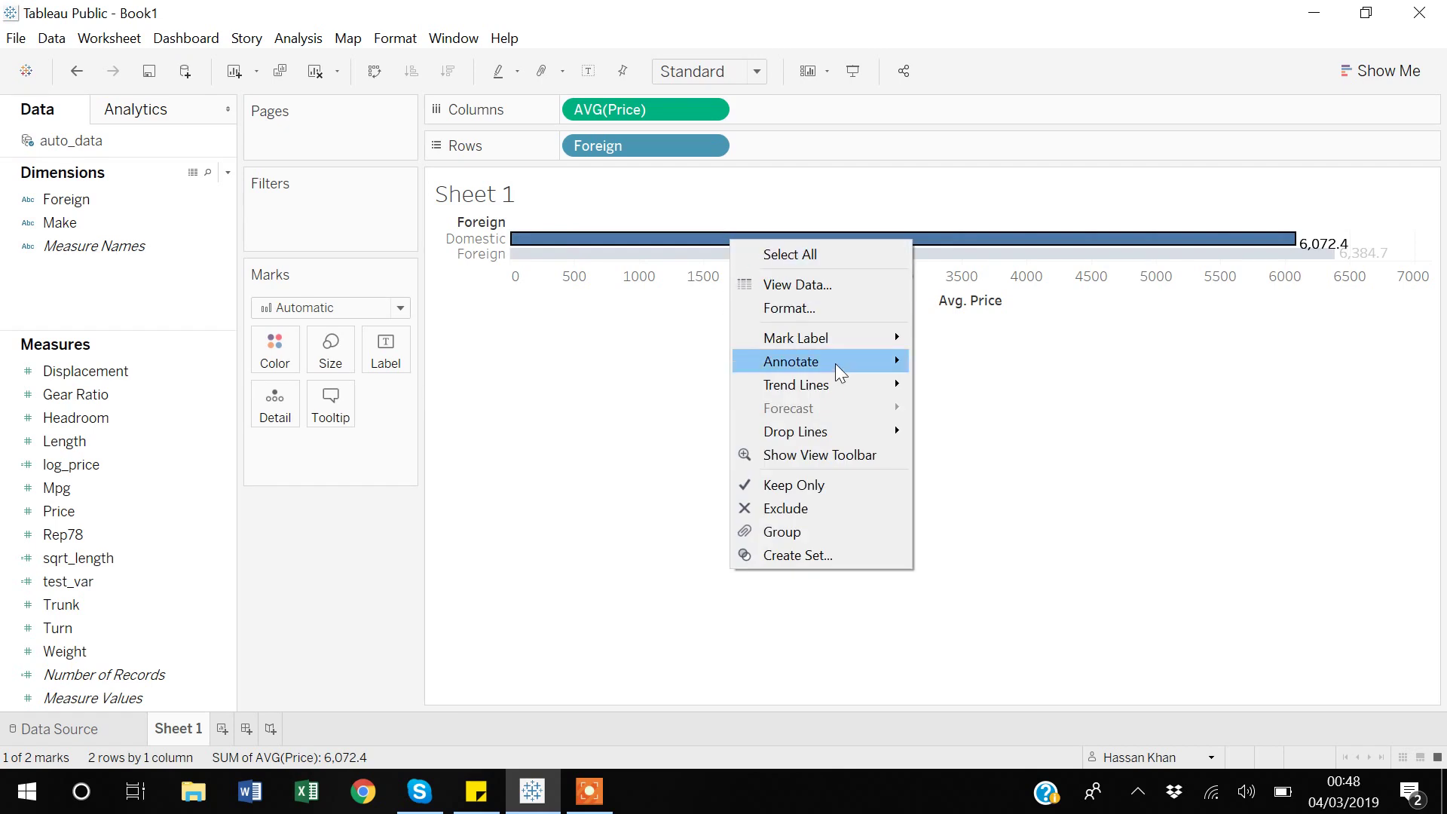
{"action": "mouse_move", "coordinate": [838, 369]}
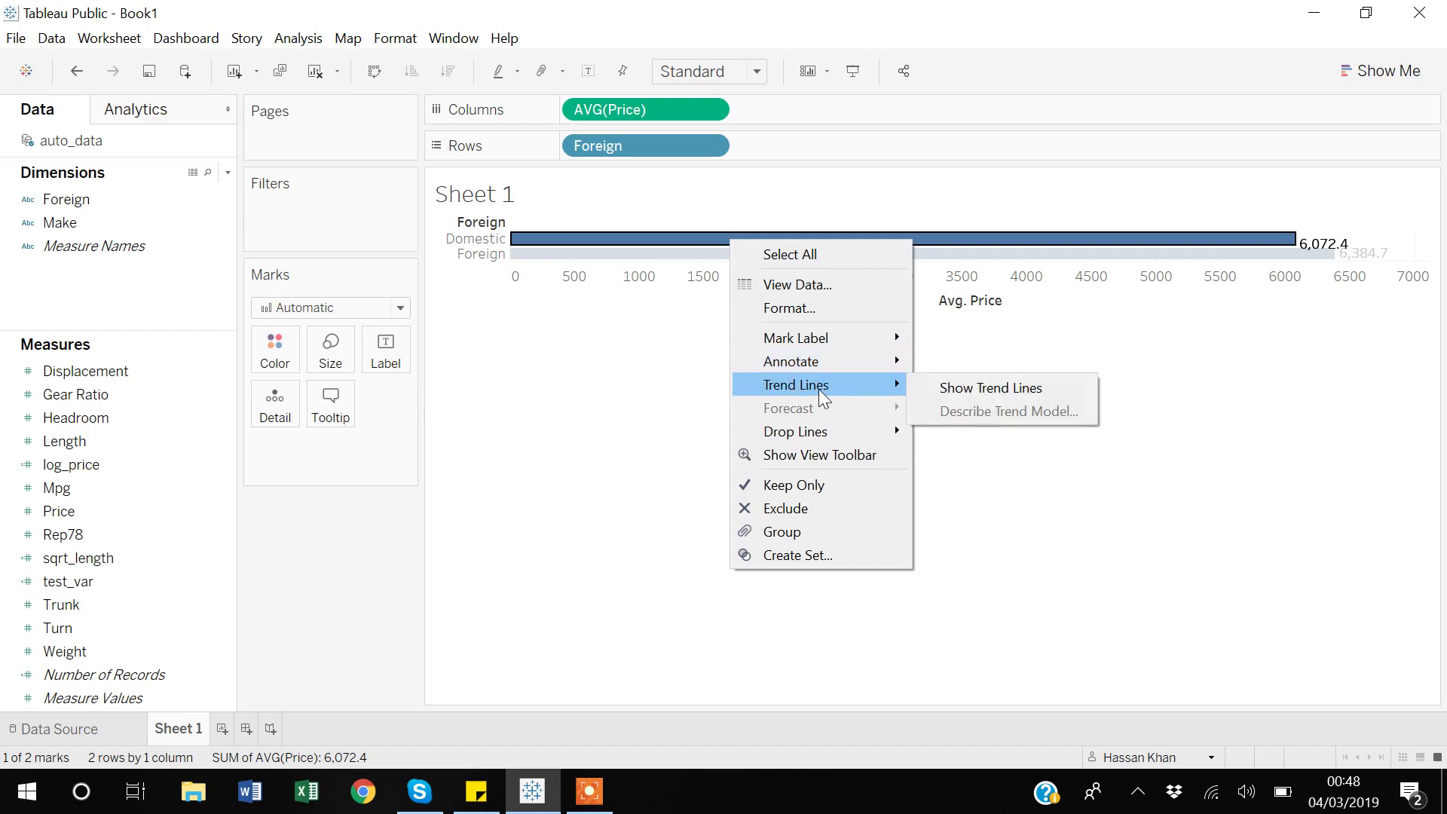
{"action": "mouse_move", "coordinate": [820, 427]}
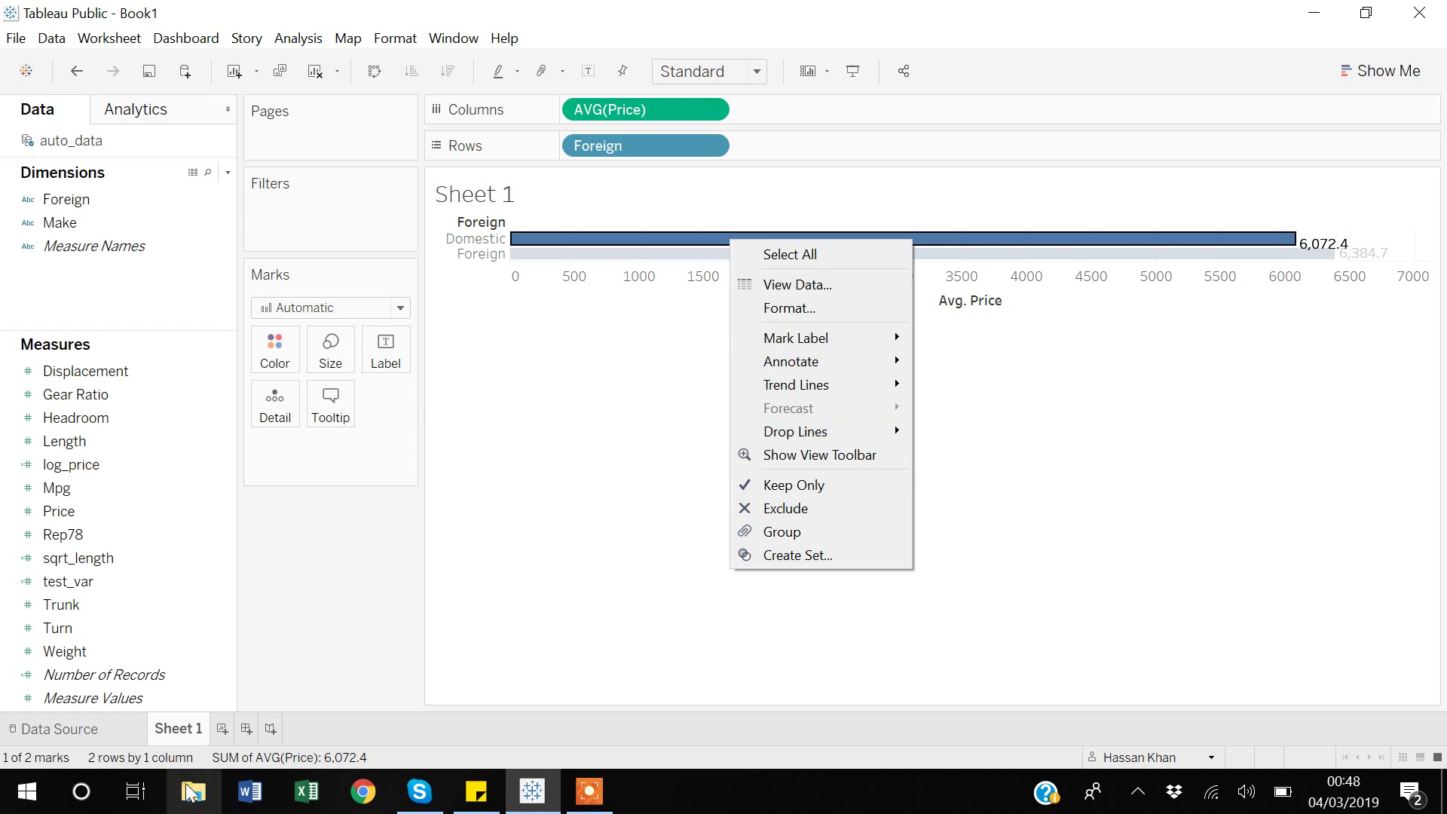
{"action": "left_click", "coordinate": [224, 730]}
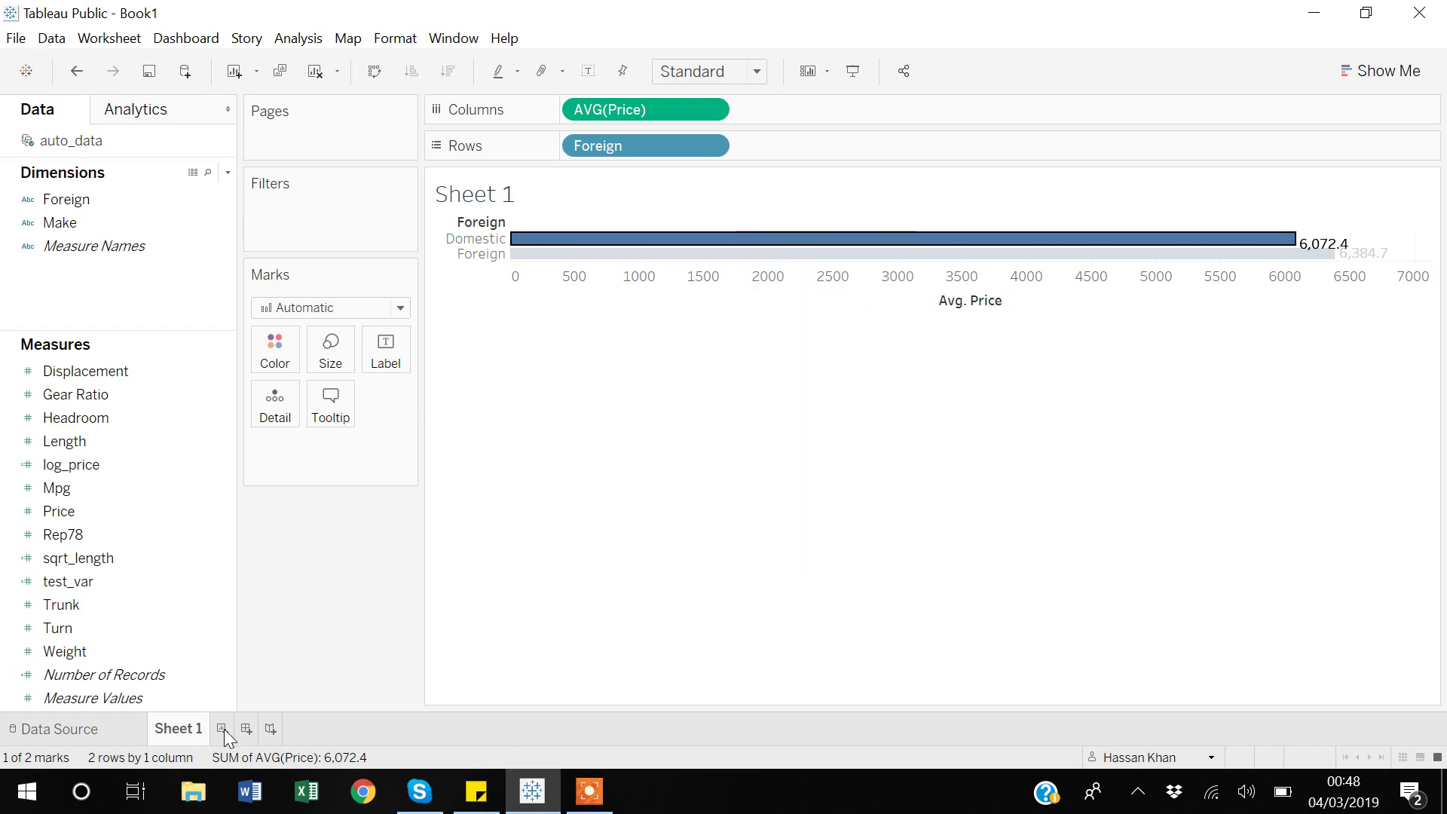
Step: Add a new worksheet and build a horizontal bar chart of Price on it
{"action": "left_click", "coordinate": [221, 729]}
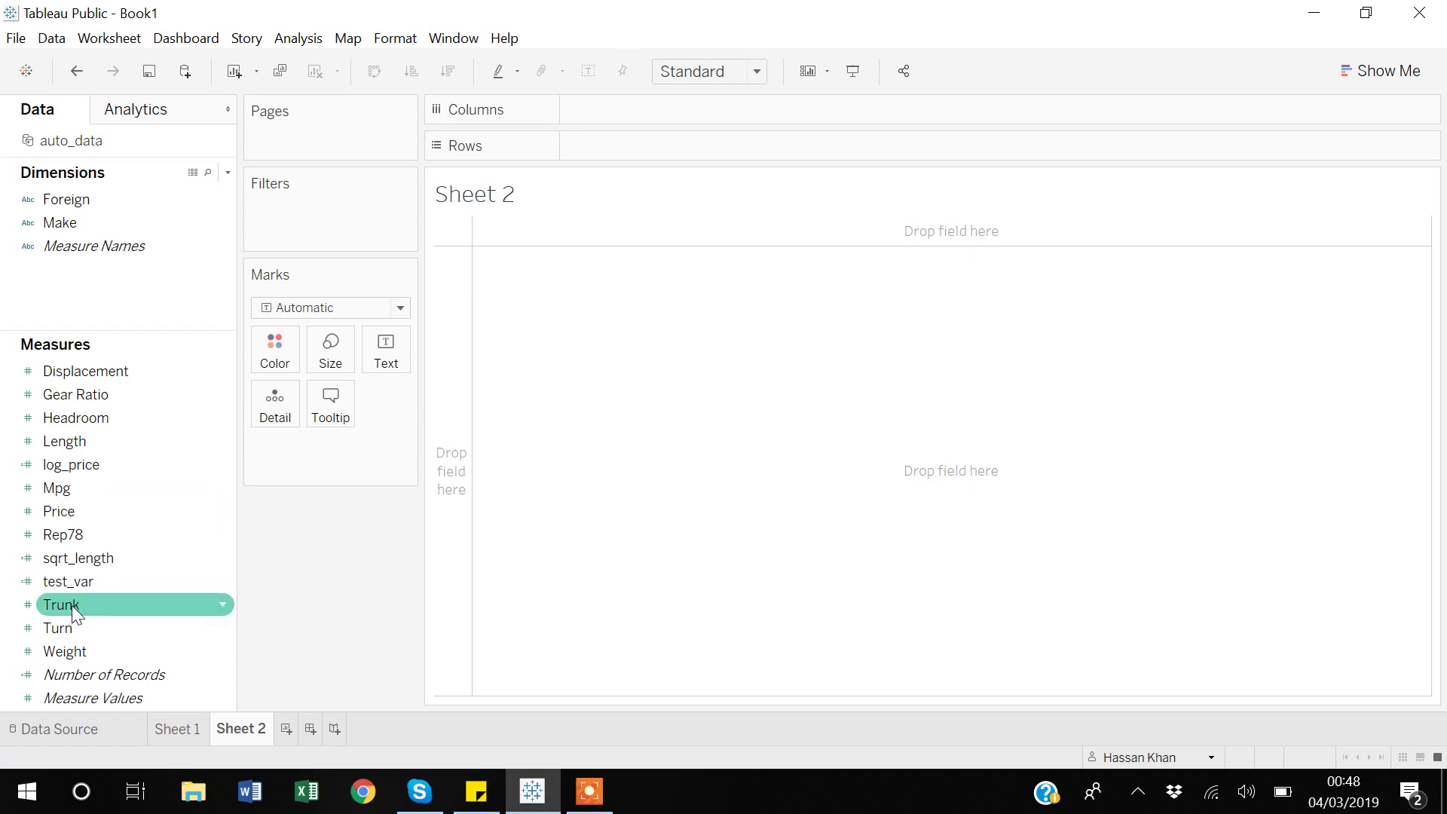
{"action": "left_click", "coordinate": [70, 514]}
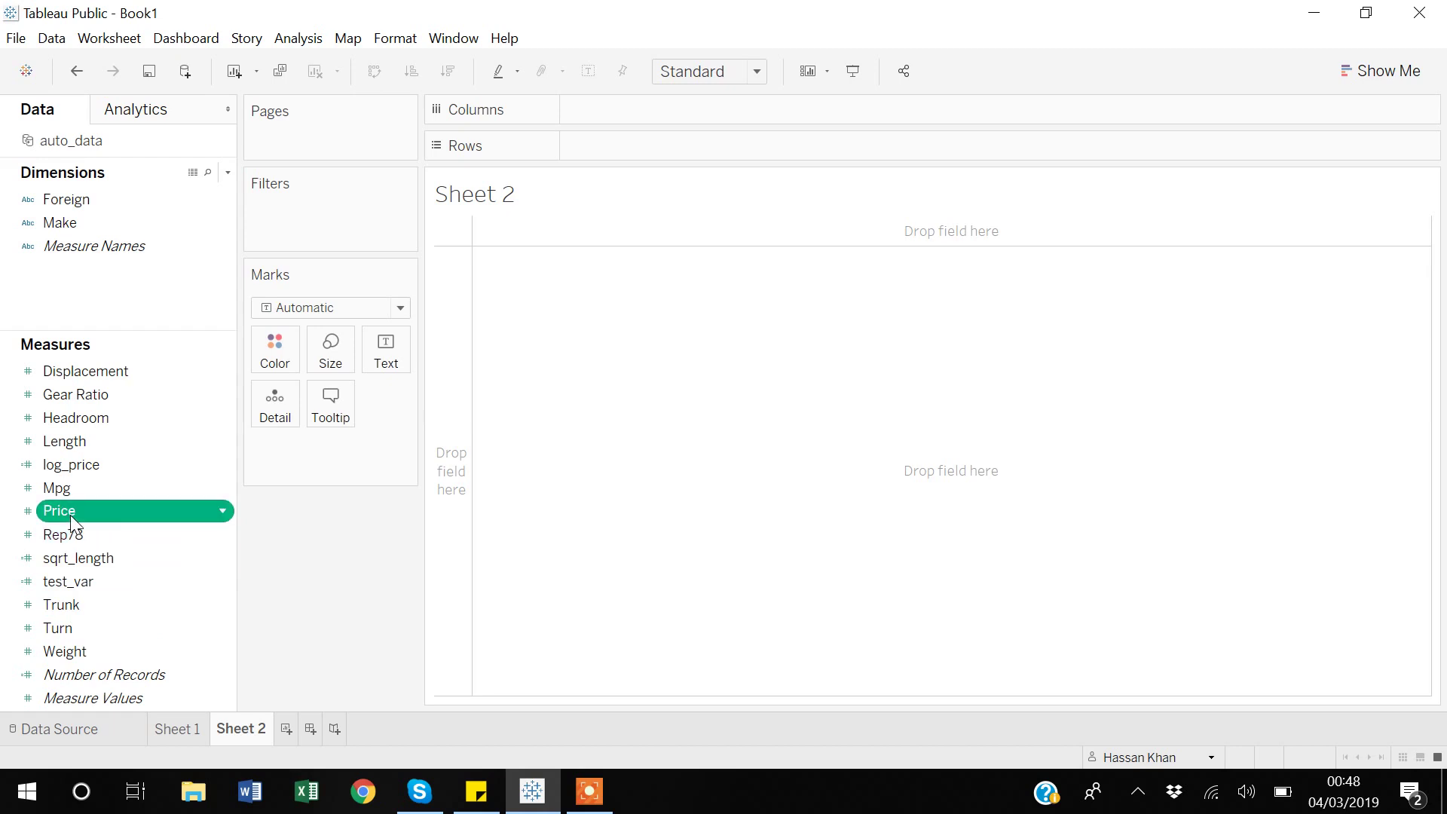
{"action": "left_click", "coordinate": [1385, 75]}
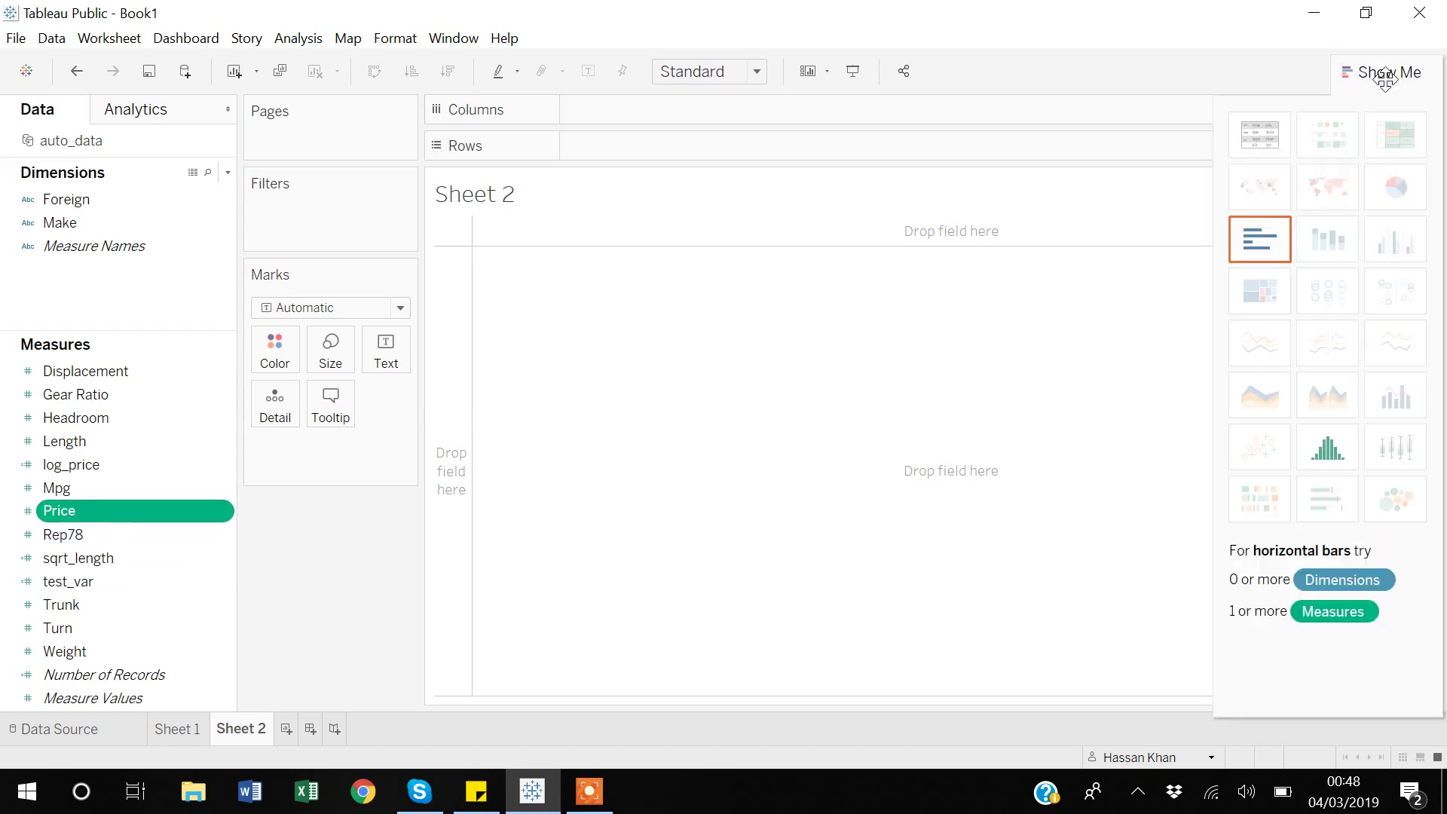
{"action": "left_click", "coordinate": [1264, 243]}
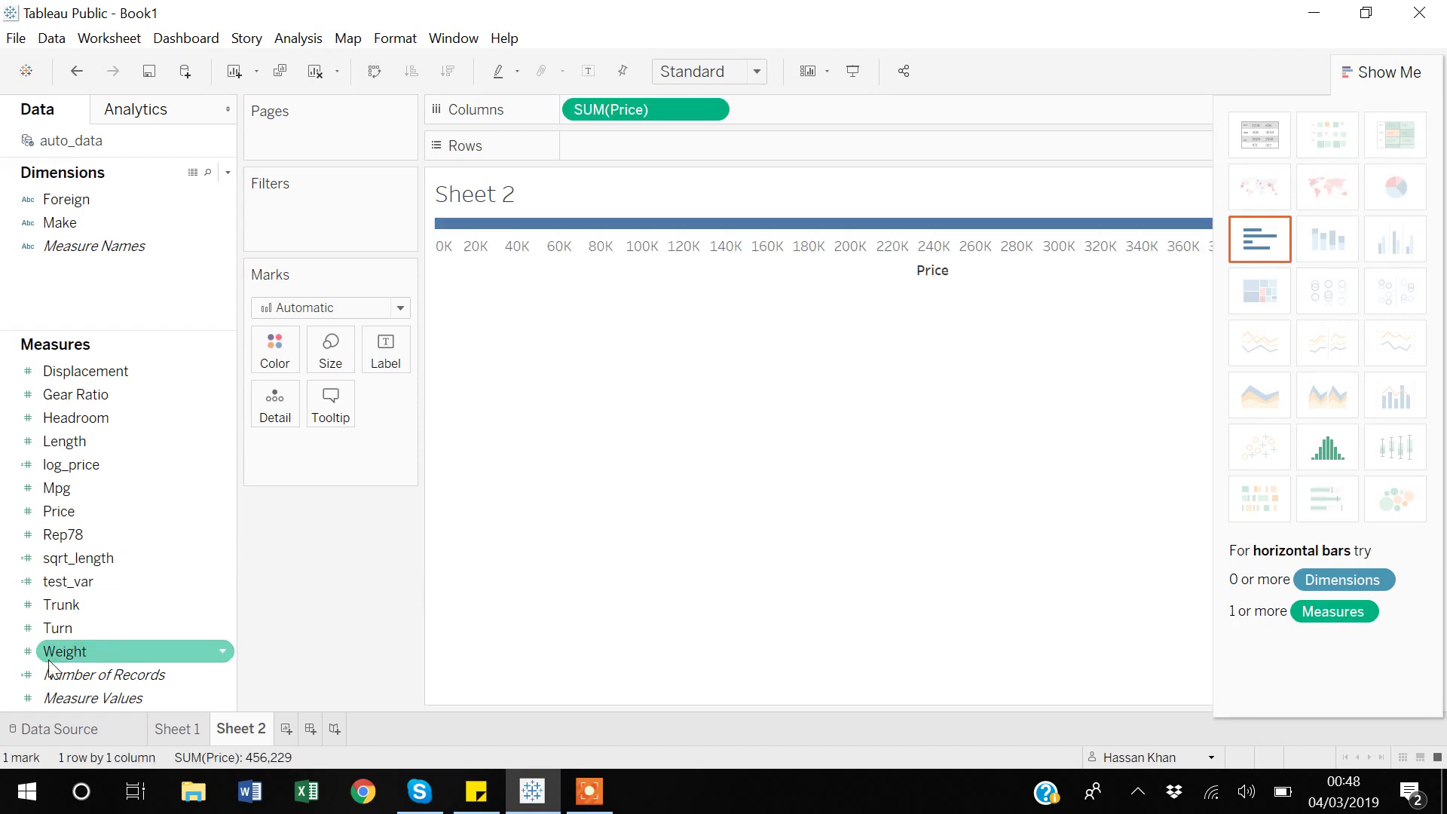
Step: Add Trunk to the horizontal bar chart of Price and change the mark type to Line
{"action": "left_click", "coordinate": [62, 607]}
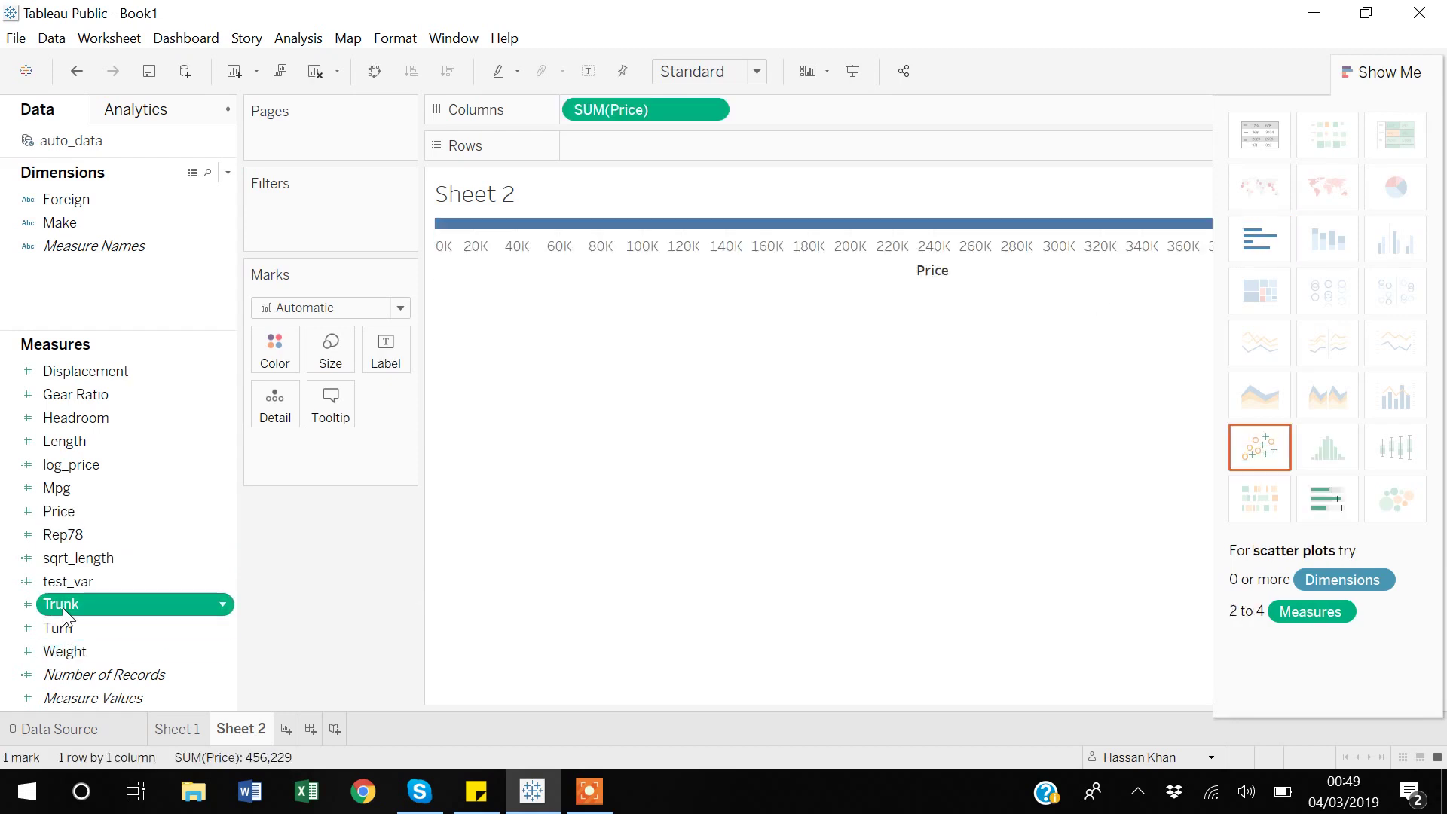
{"action": "left_click", "coordinate": [1259, 260]}
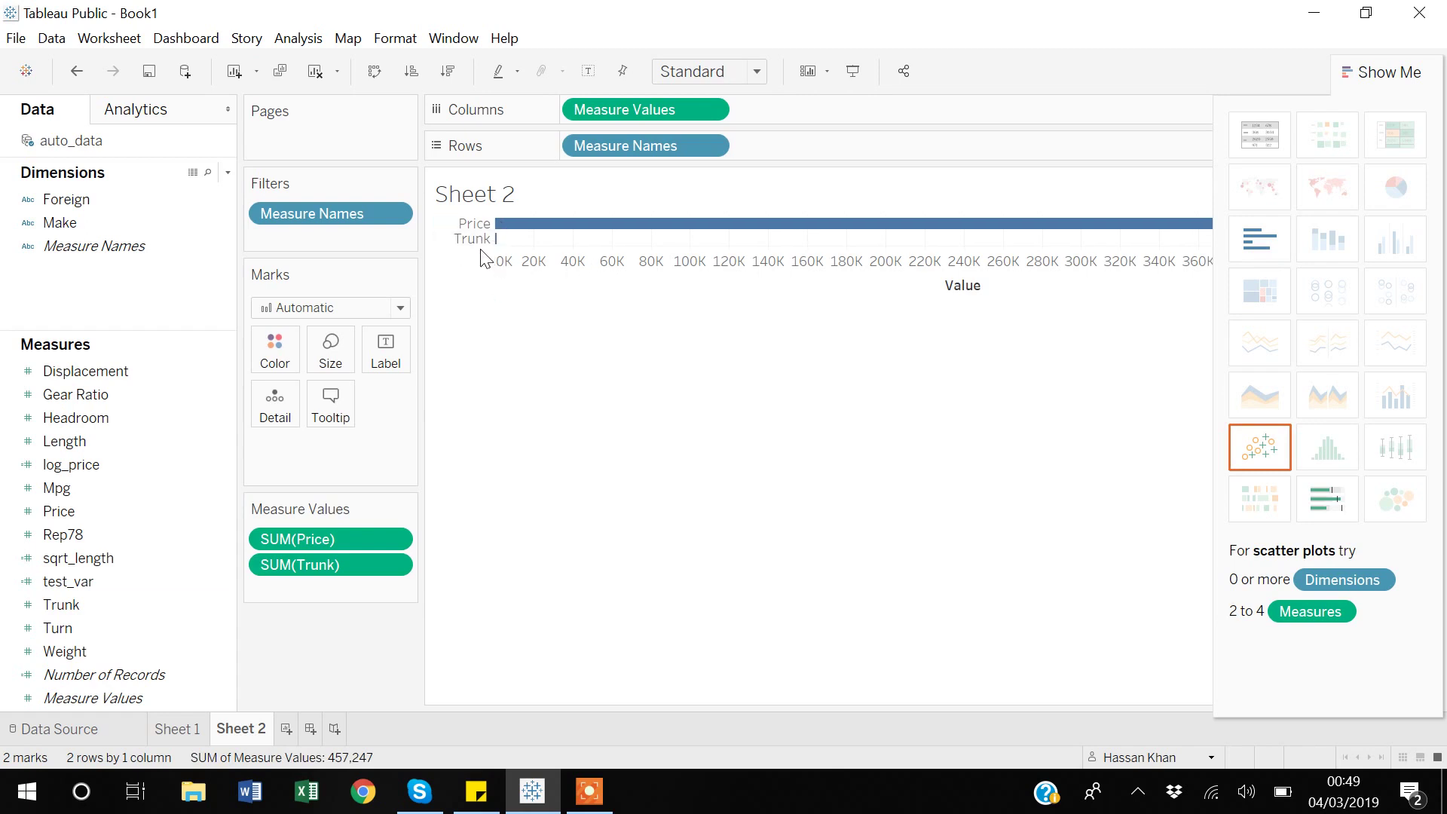
{"action": "left_click", "coordinate": [400, 307]}
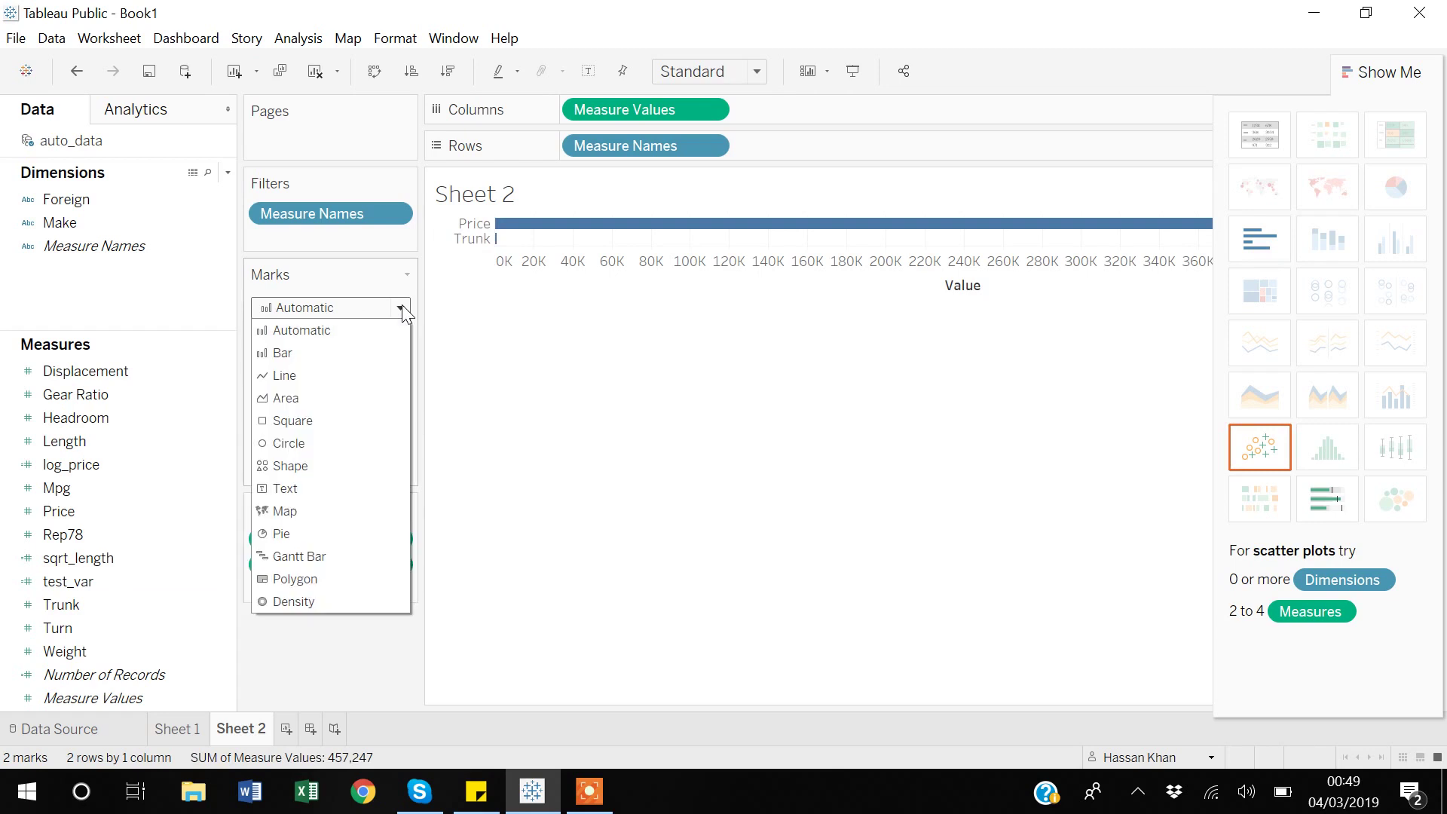
{"action": "left_click", "coordinate": [307, 377]}
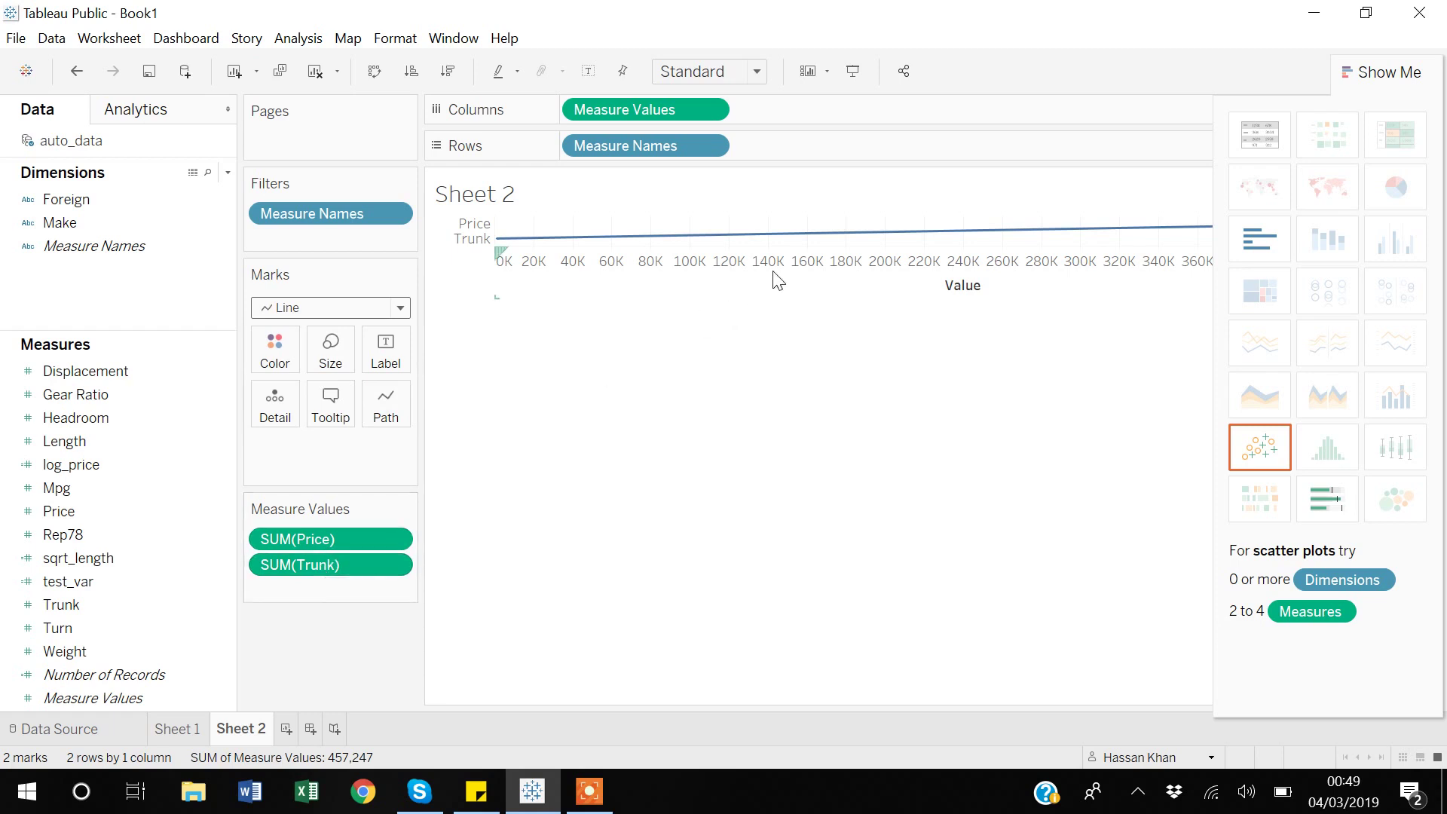
Step: Remove Measure Names from Rows and Measure Values from Columns on Sheet 2
{"action": "left_click", "coordinate": [684, 147]}
{"action": "key", "text": "Delete"}
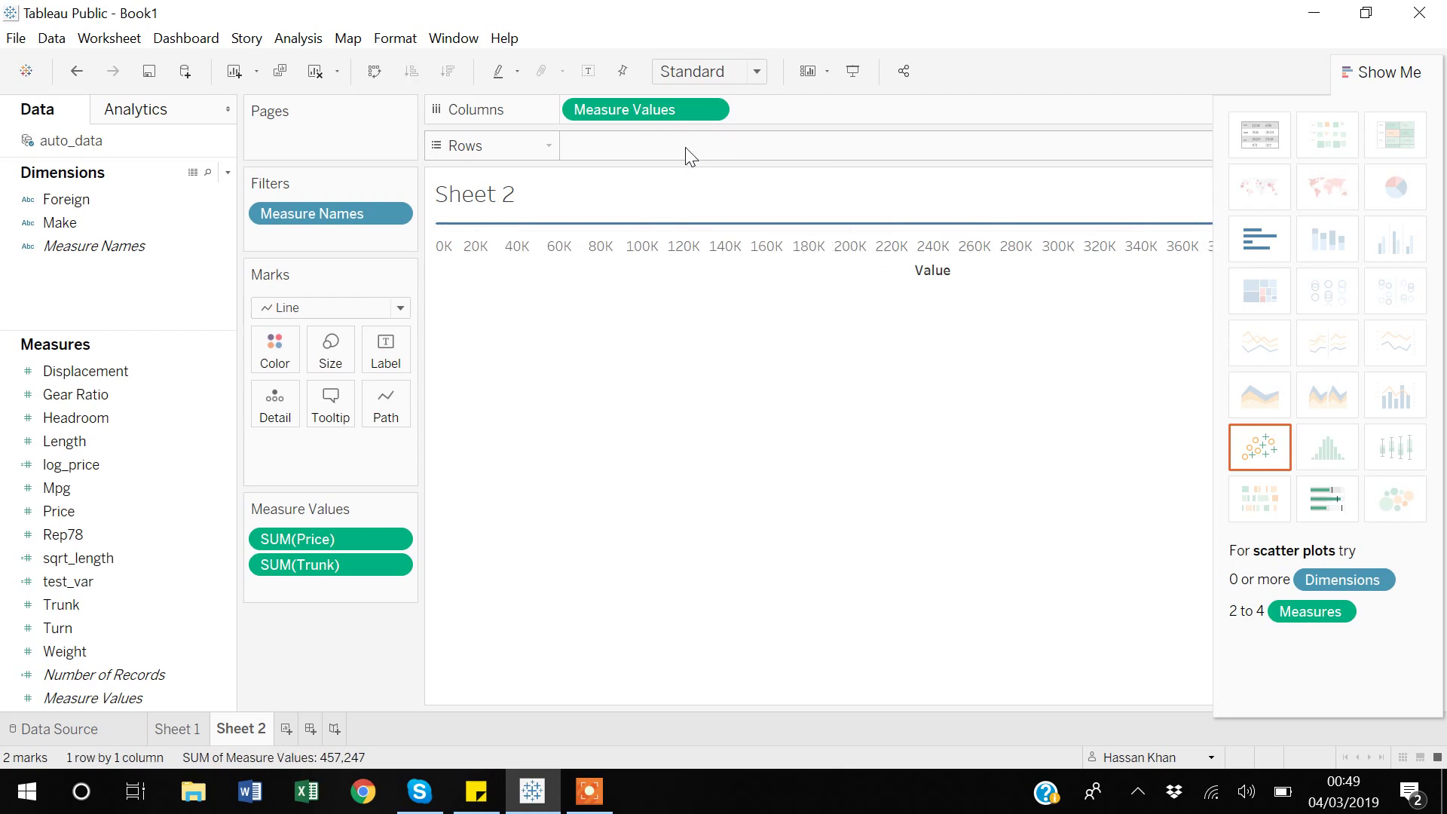
{"action": "left_click", "coordinate": [675, 110]}
{"action": "key", "text": "Delete"}
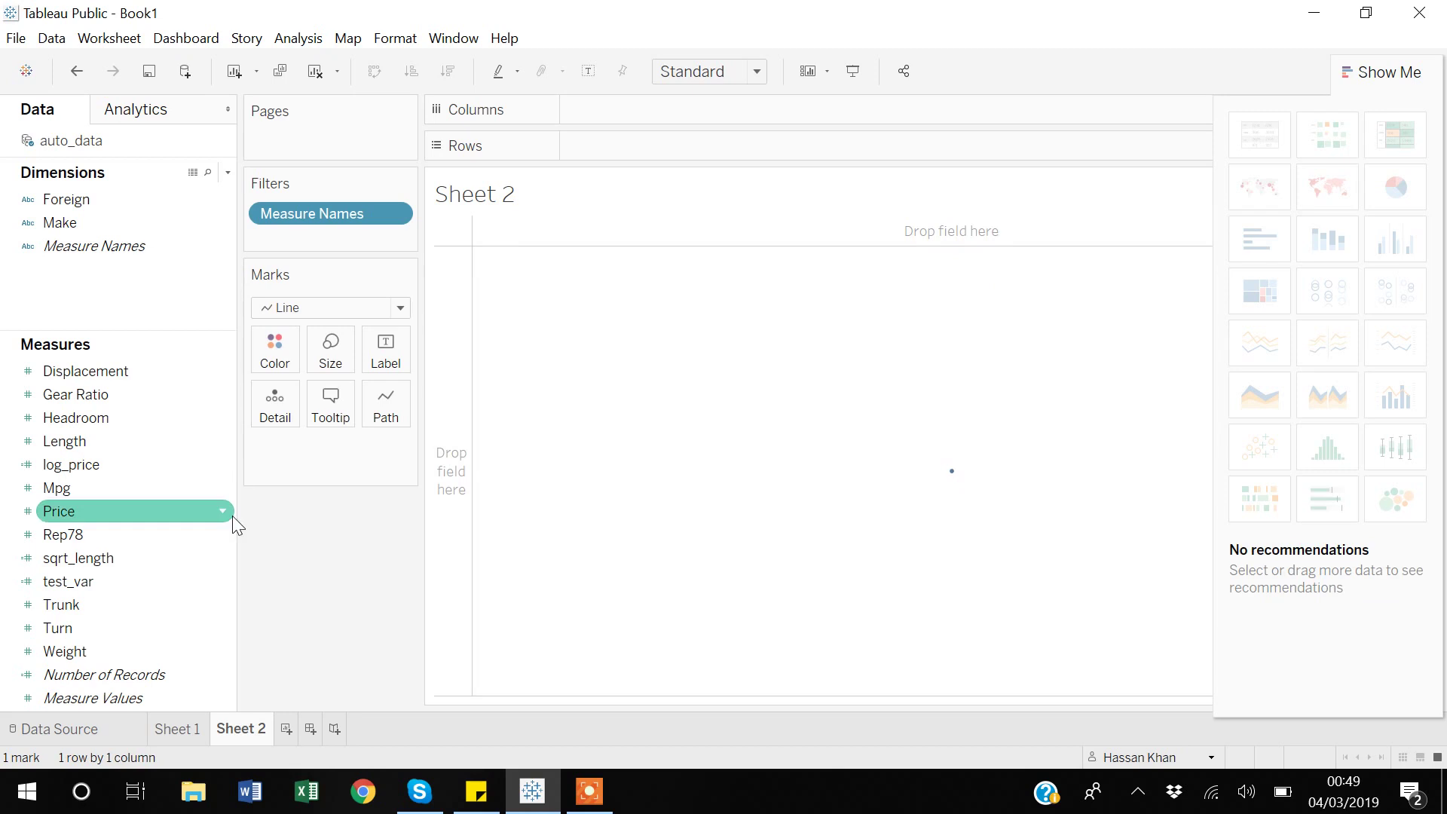
Step: Build a horizontal bar chart of Price again and add Trunk to it as a second measure
{"action": "left_click", "coordinate": [66, 514]}
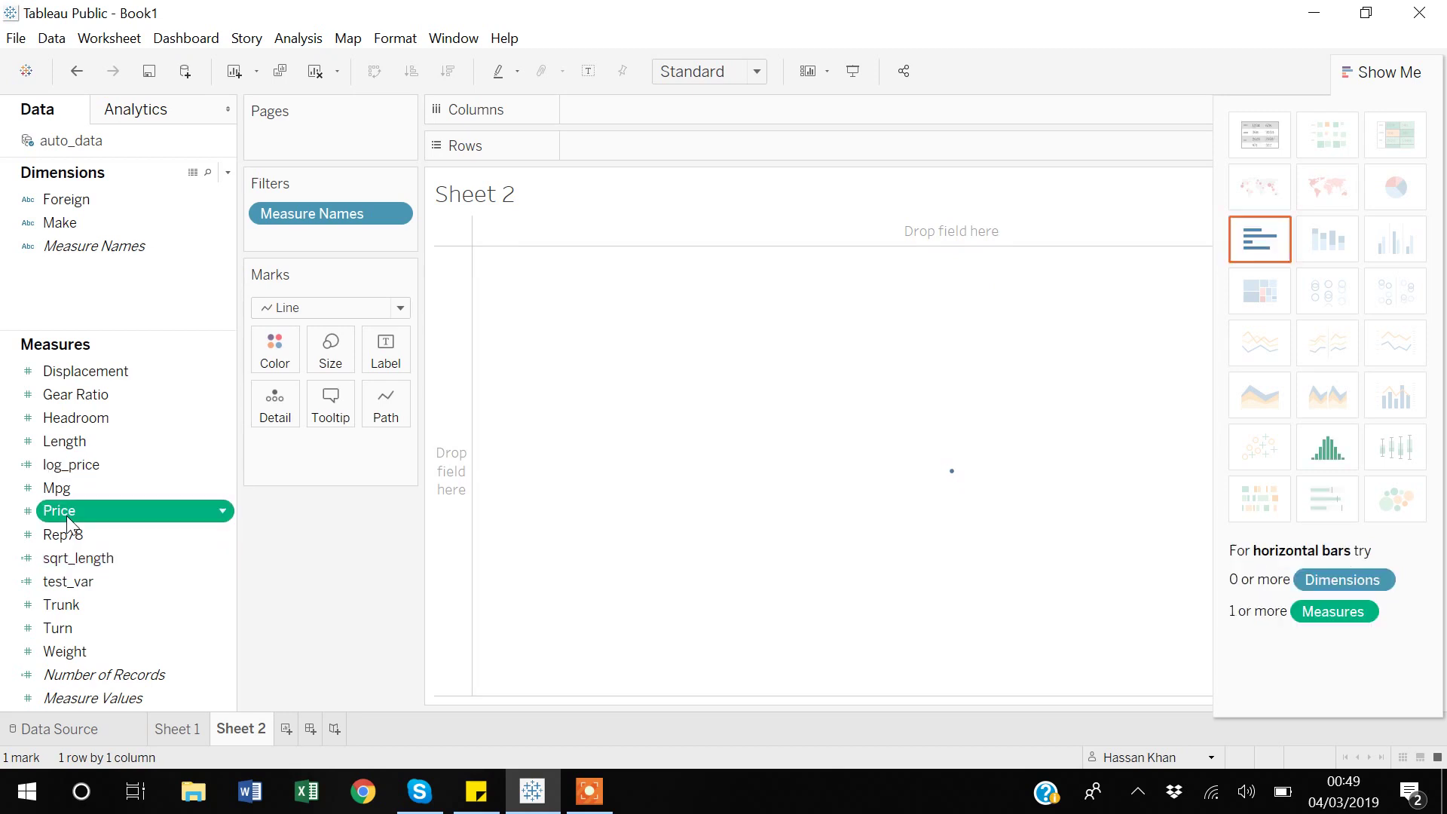
{"action": "left_click", "coordinate": [1251, 260]}
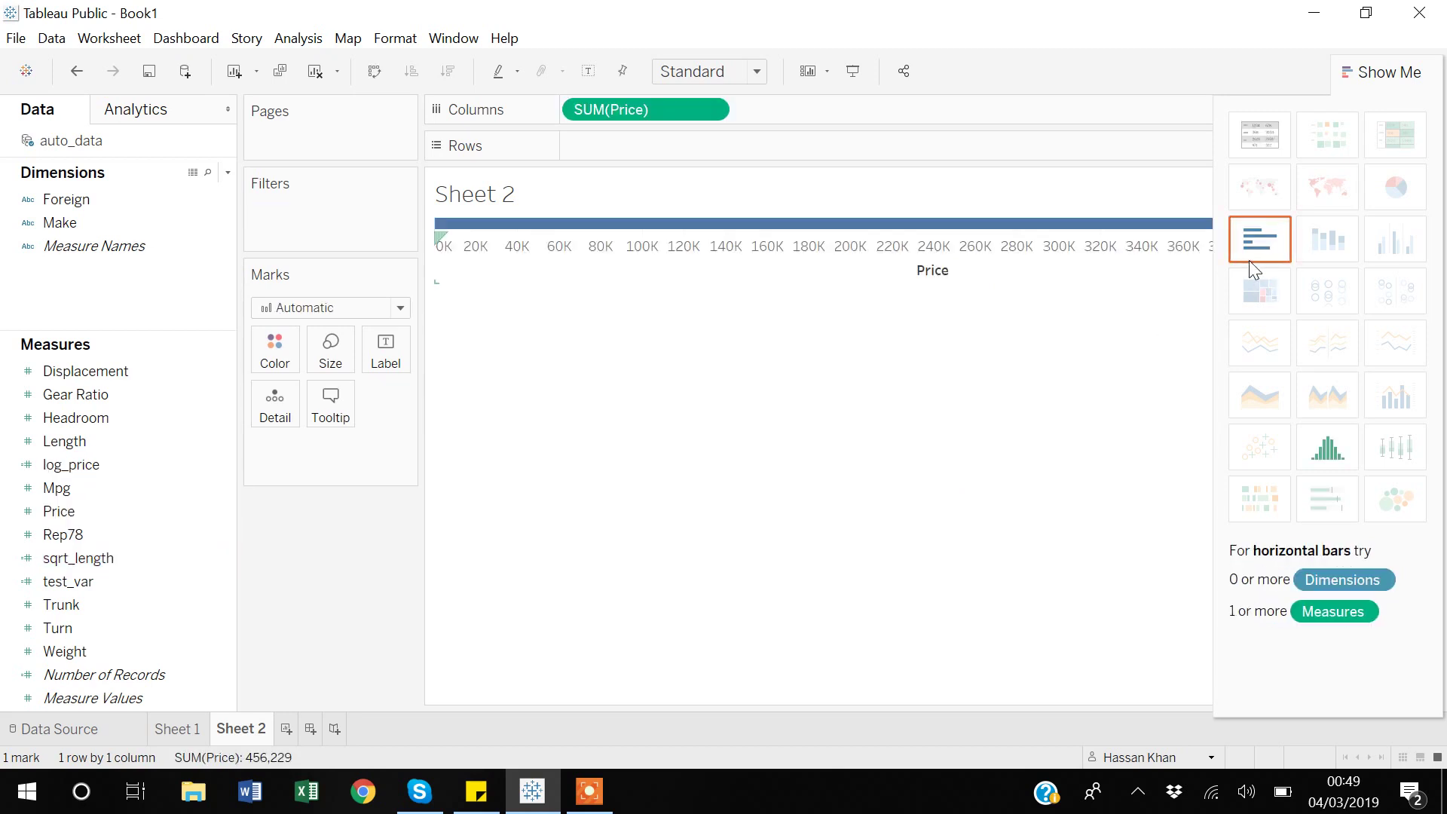
{"action": "left_click", "coordinate": [60, 605]}
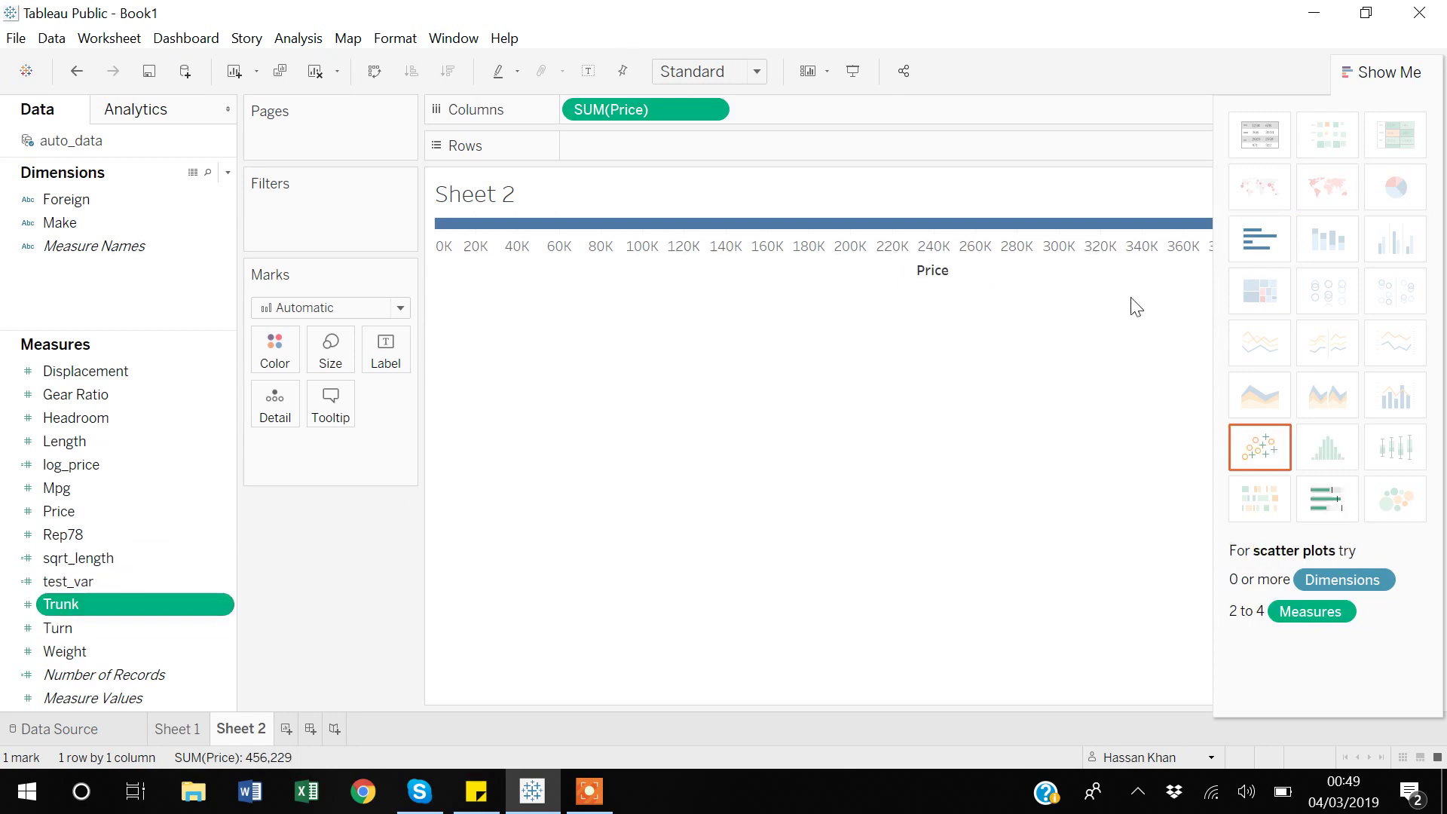
{"action": "left_click", "coordinate": [1262, 253]}
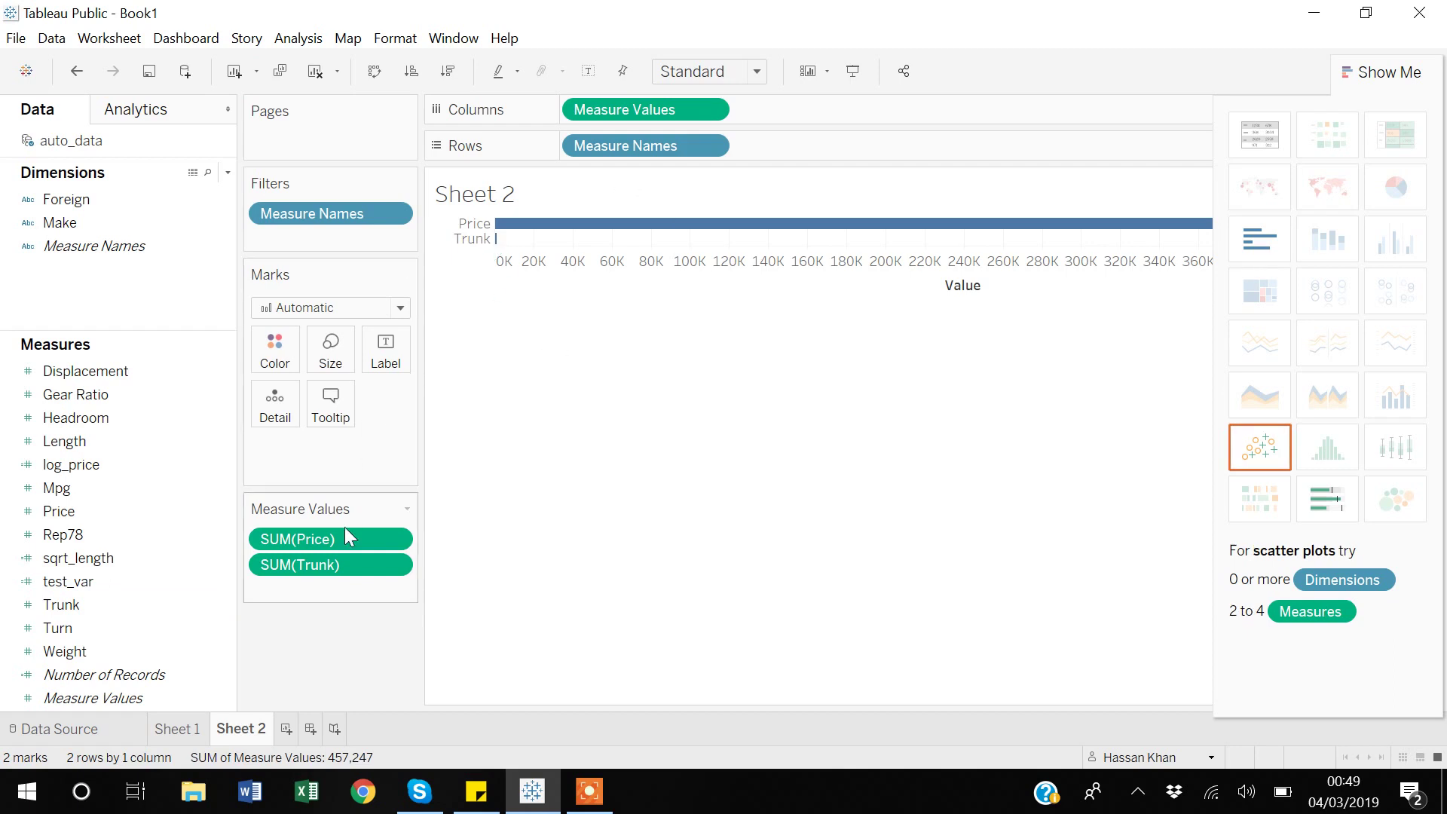
Step: Remove the Trunk measure from the horizontal bar chart, keeping only Price plotted
{"action": "left_click", "coordinate": [711, 147]}
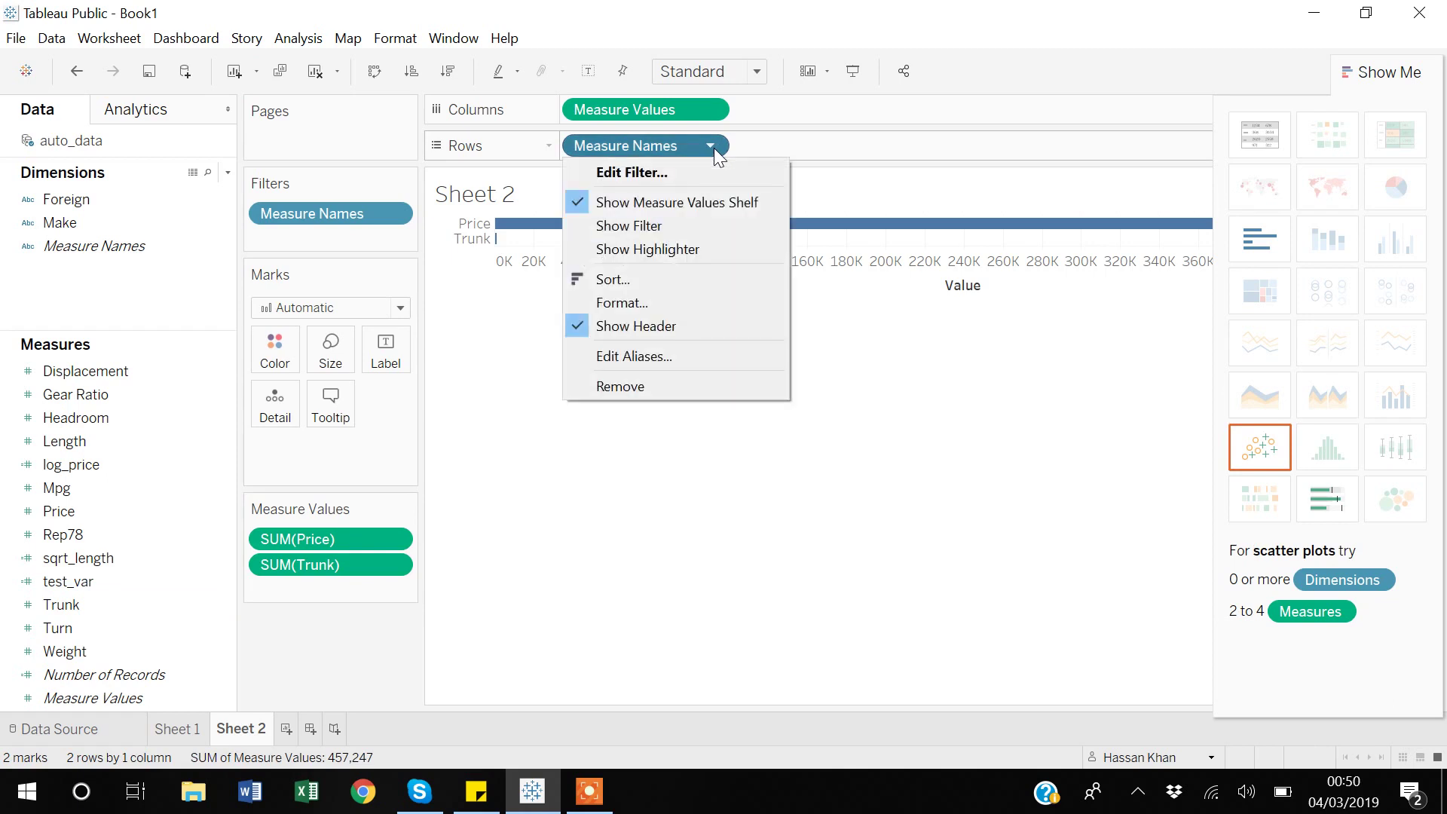
{"action": "left_click", "coordinate": [668, 151]}
{"action": "left_click_drag", "start_coordinate": [332, 581], "coordinate": [839, 162]}
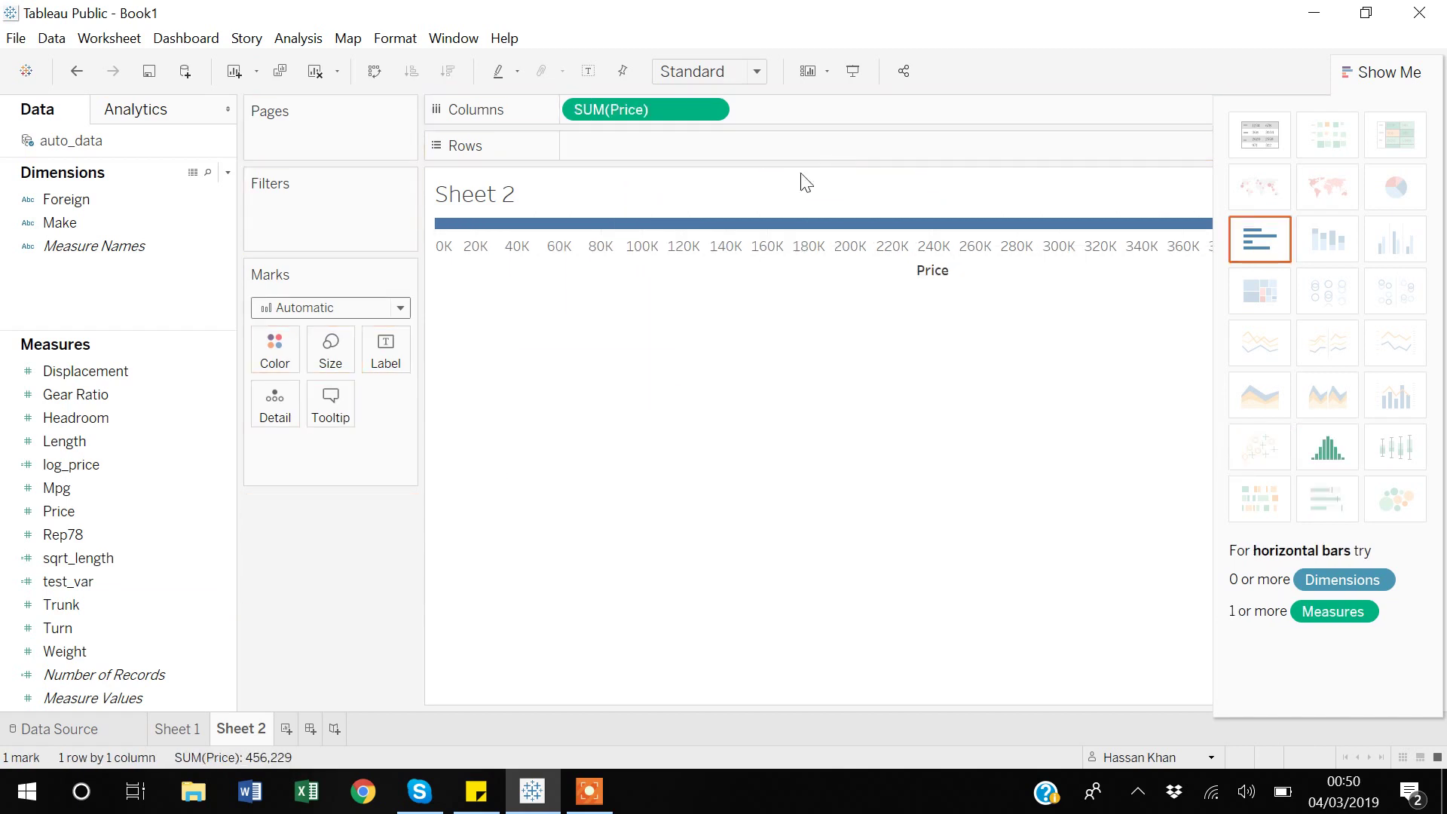
Step: Build a scatter plot of Price against Trunk on Sheet 2
{"action": "left_click", "coordinate": [69, 630]}
{"action": "left_click", "coordinate": [79, 614]}
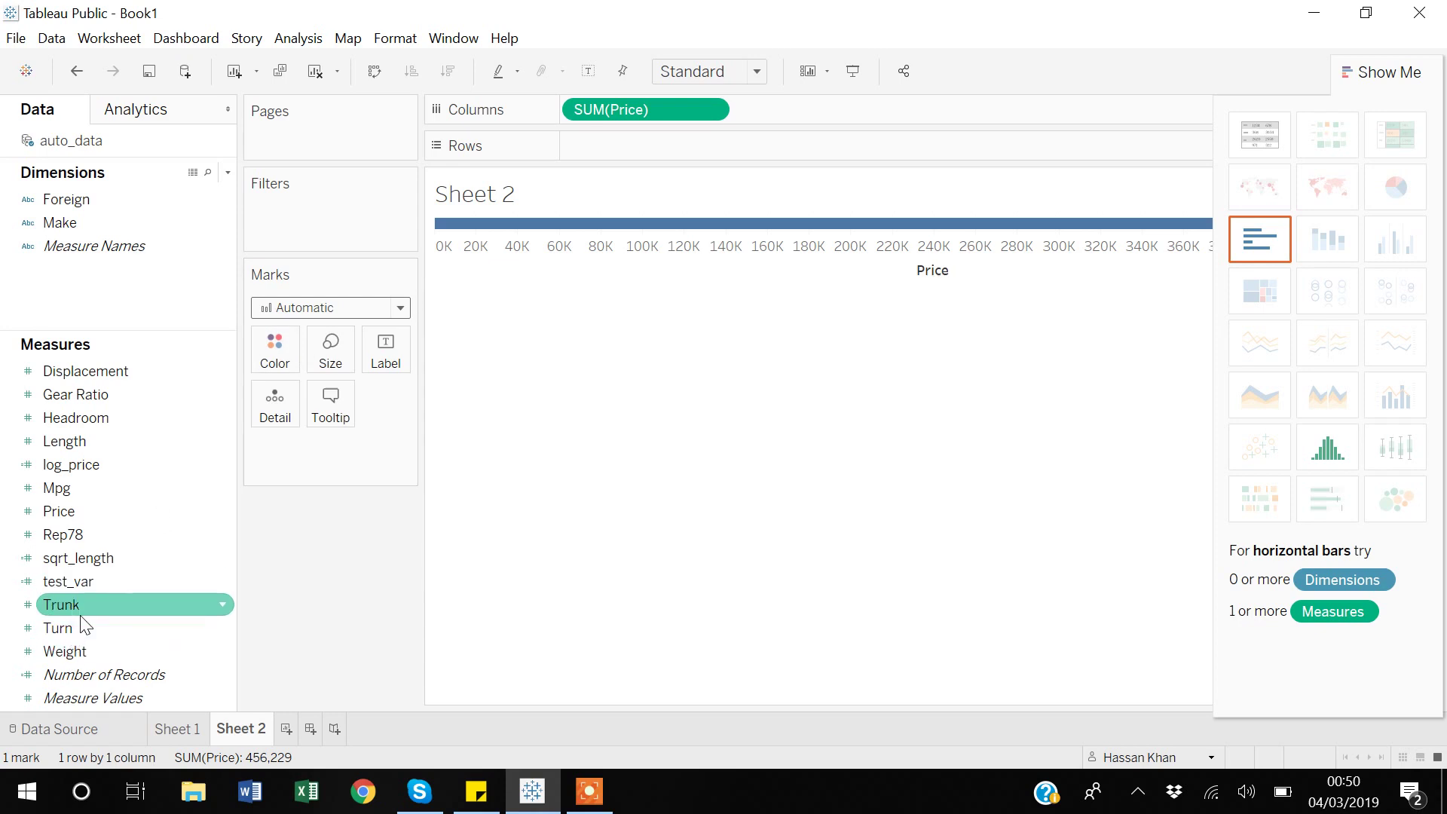
{"action": "left_click", "coordinate": [63, 608]}
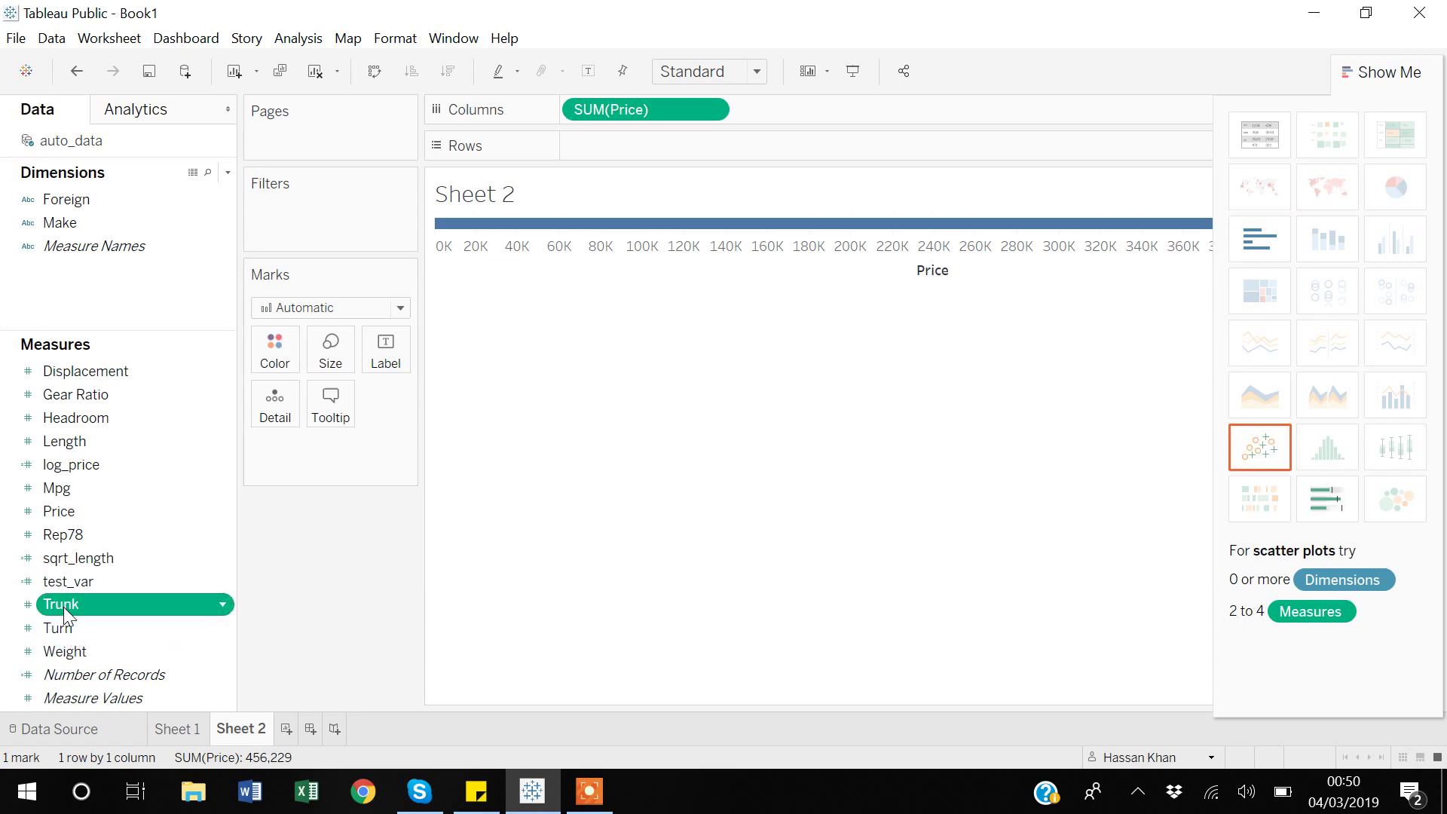
{"action": "left_click", "coordinate": [1256, 455]}
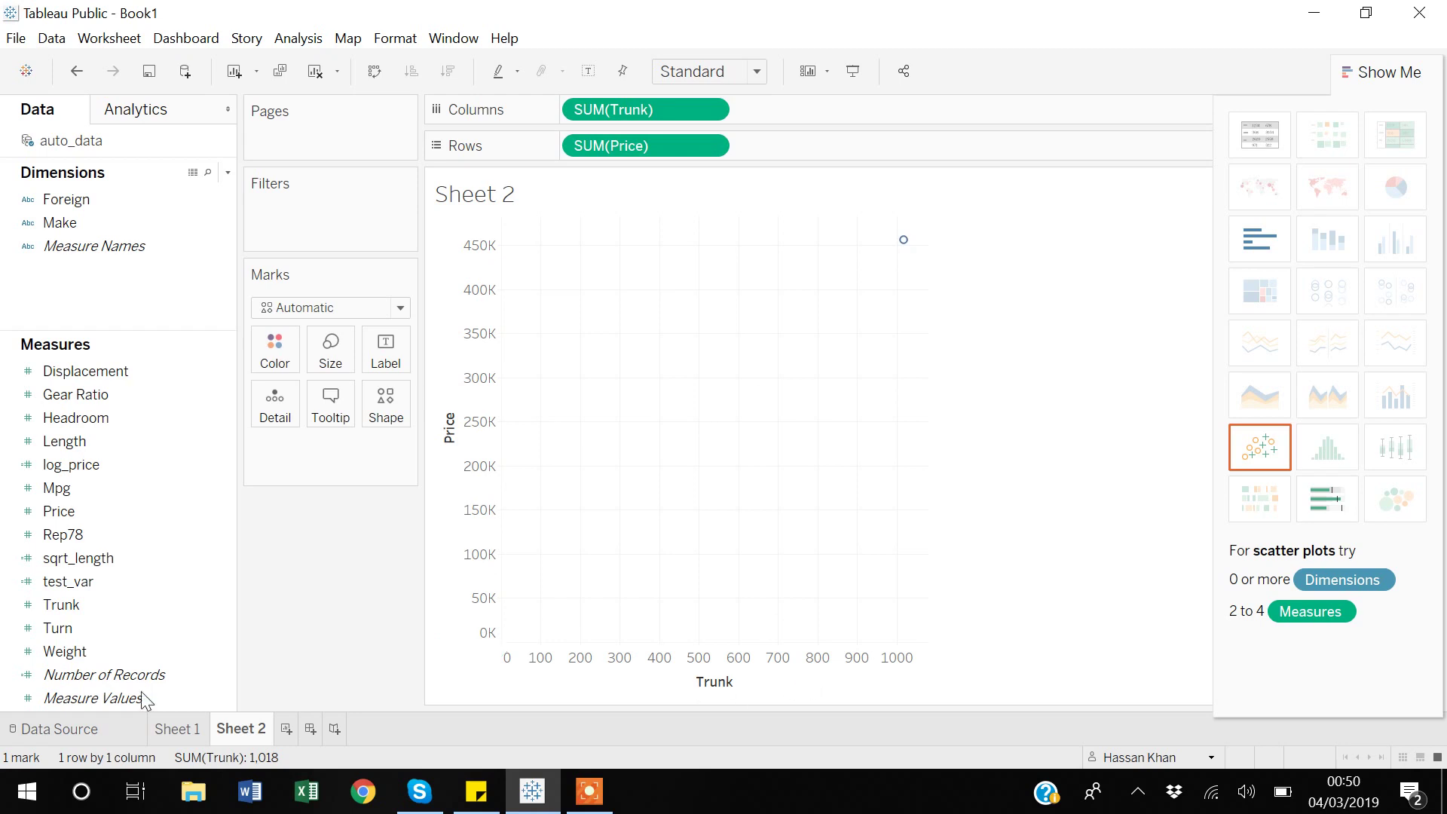
Step: Examine the Make, Price and Trunk columns in the data source, and return to Sheet 2
{"action": "left_click", "coordinate": [108, 723]}
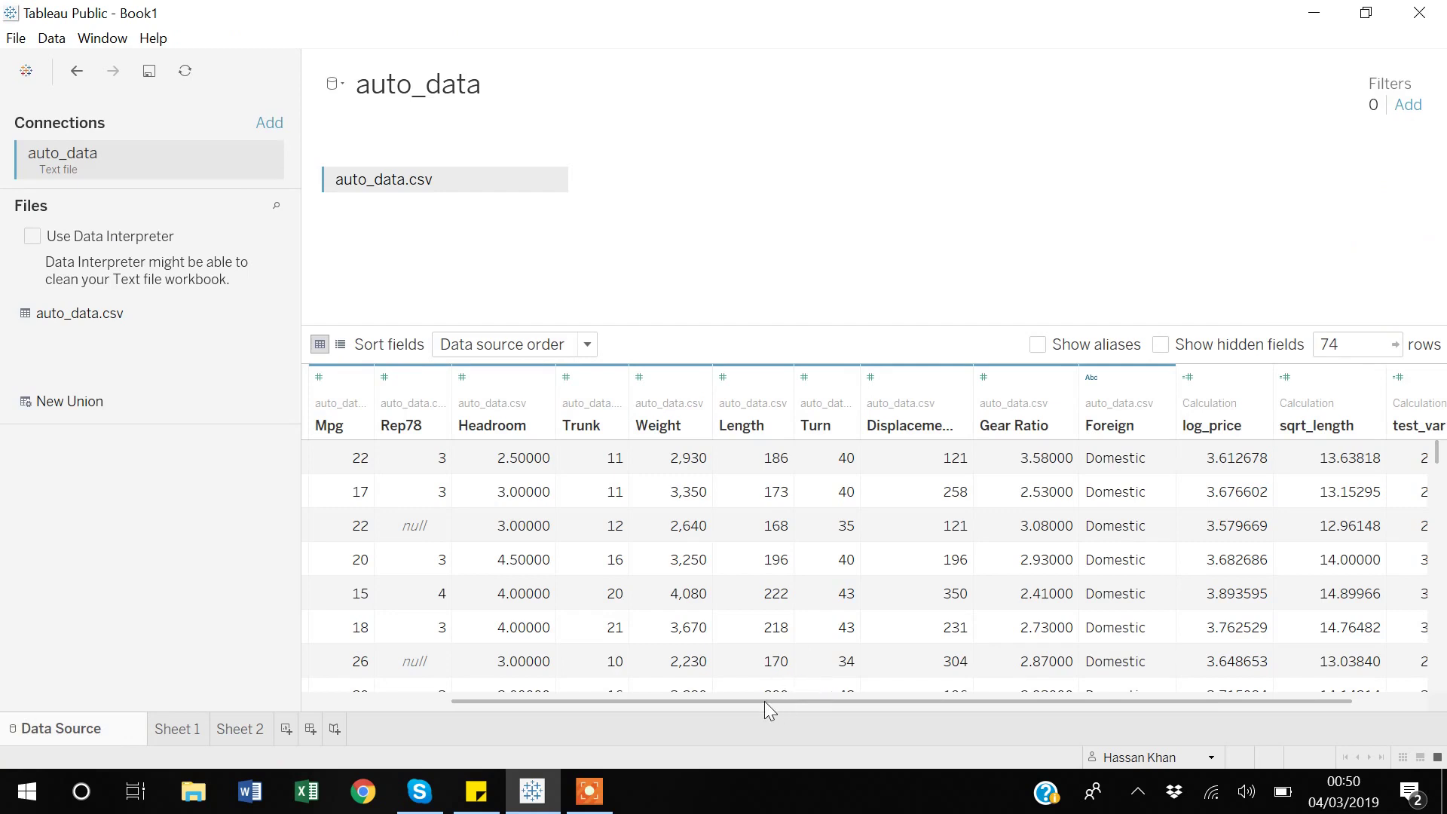
{"action": "left_click_drag", "start_coordinate": [763, 701], "coordinate": [648, 708]}
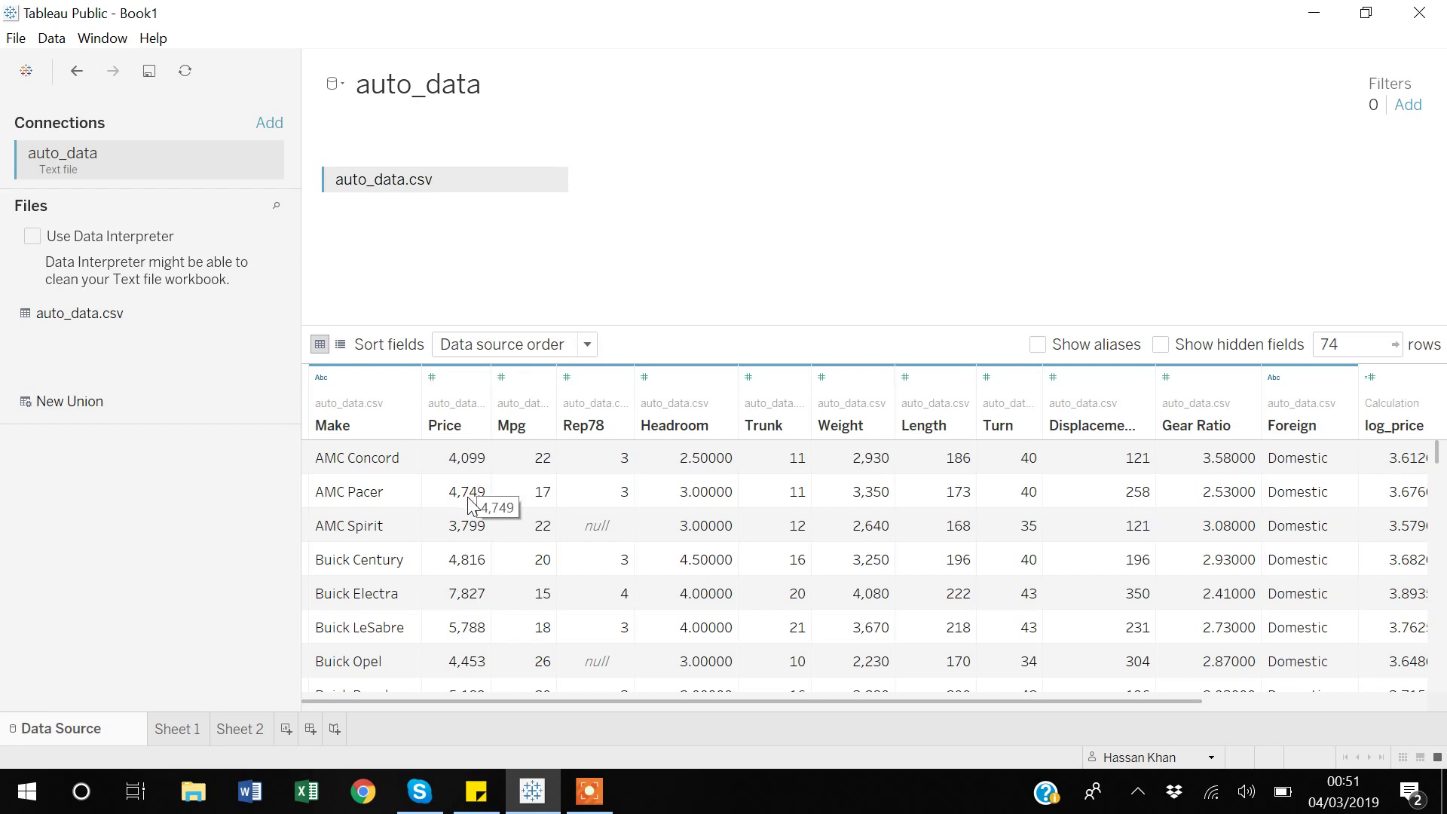
{"action": "left_click", "coordinate": [234, 730]}
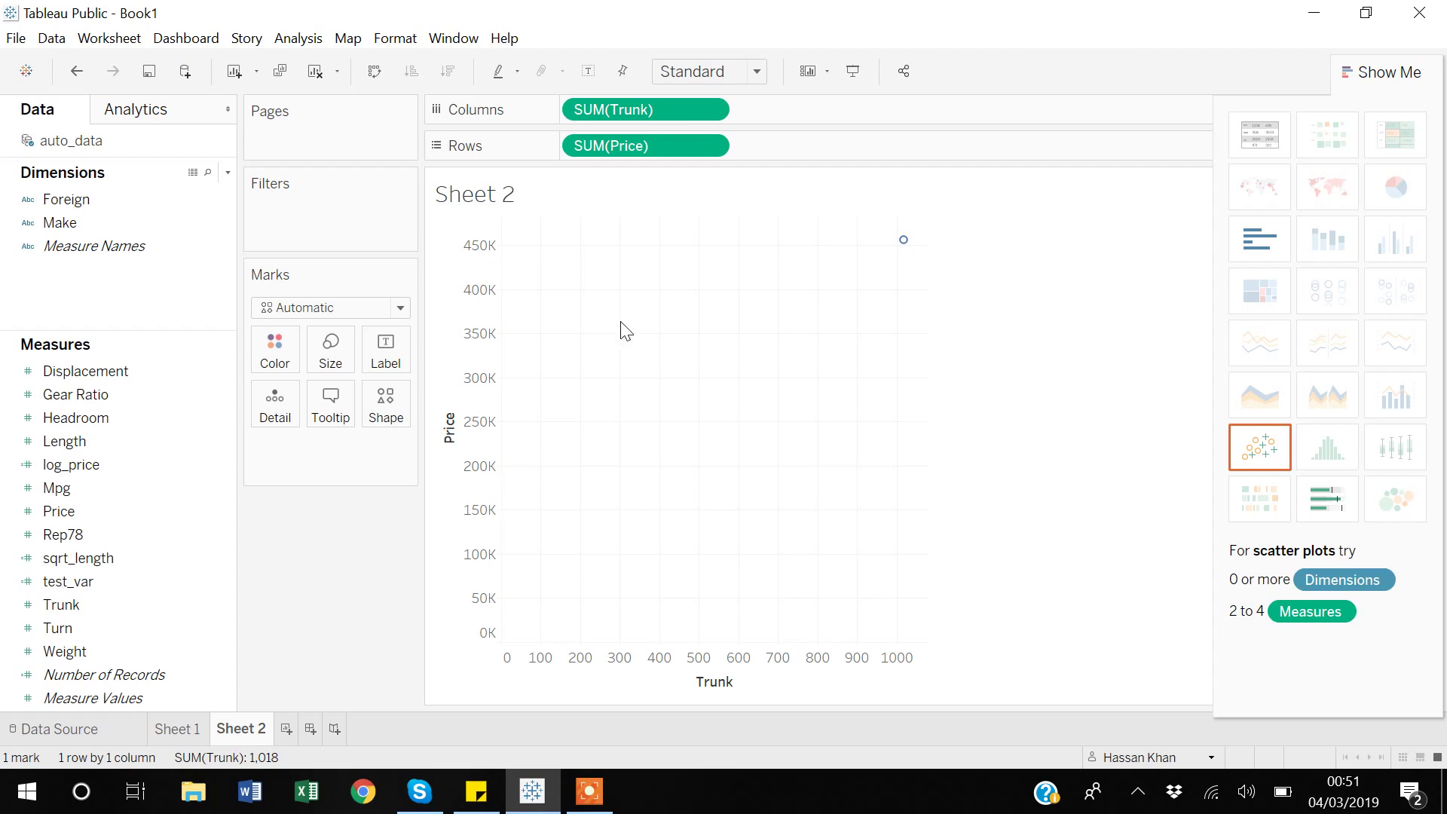
Step: Change both Trunk on Columns and Price on Rows from sums to Attribute
{"action": "left_click", "coordinate": [710, 111]}
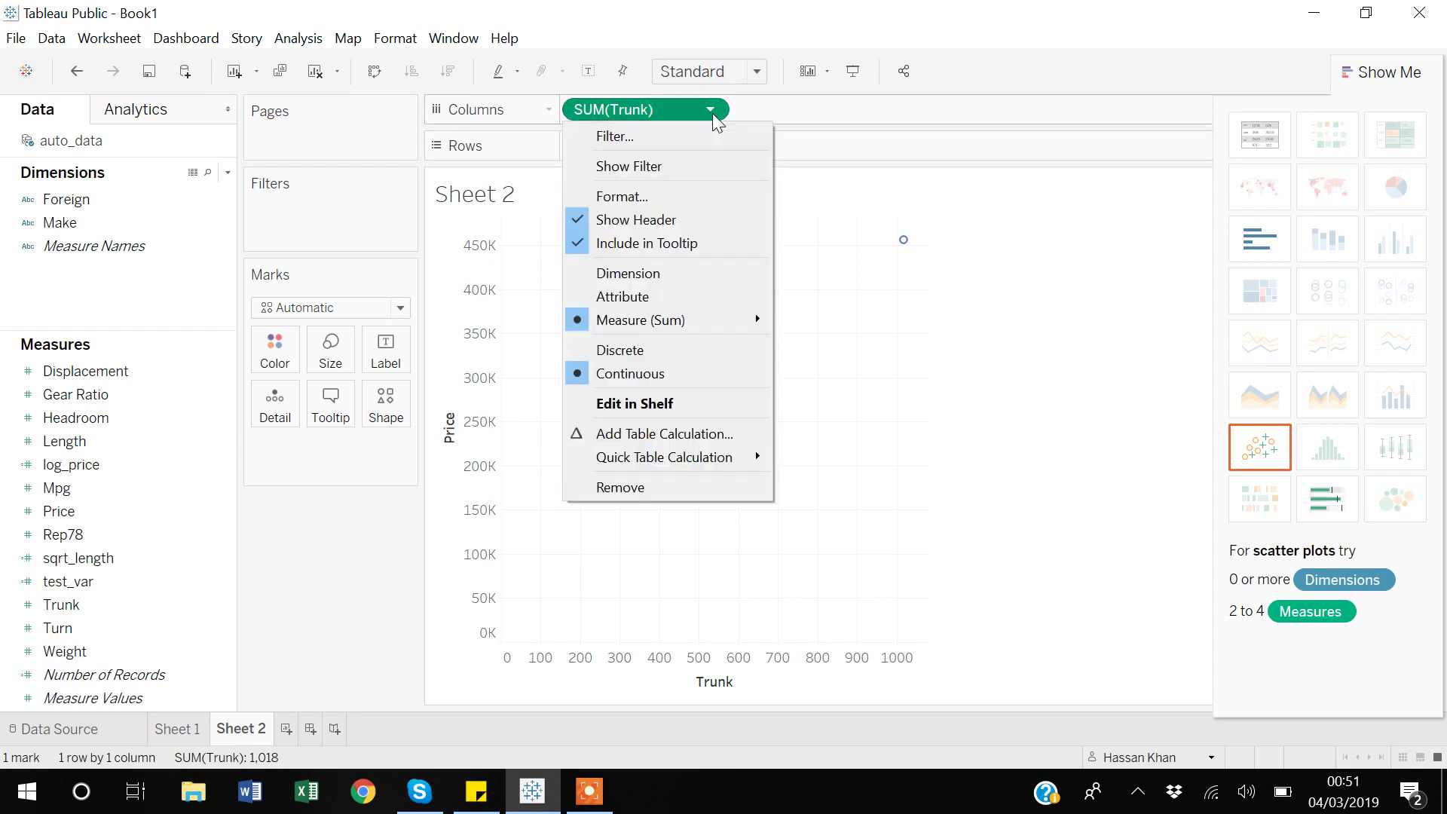
{"action": "left_click", "coordinate": [655, 298]}
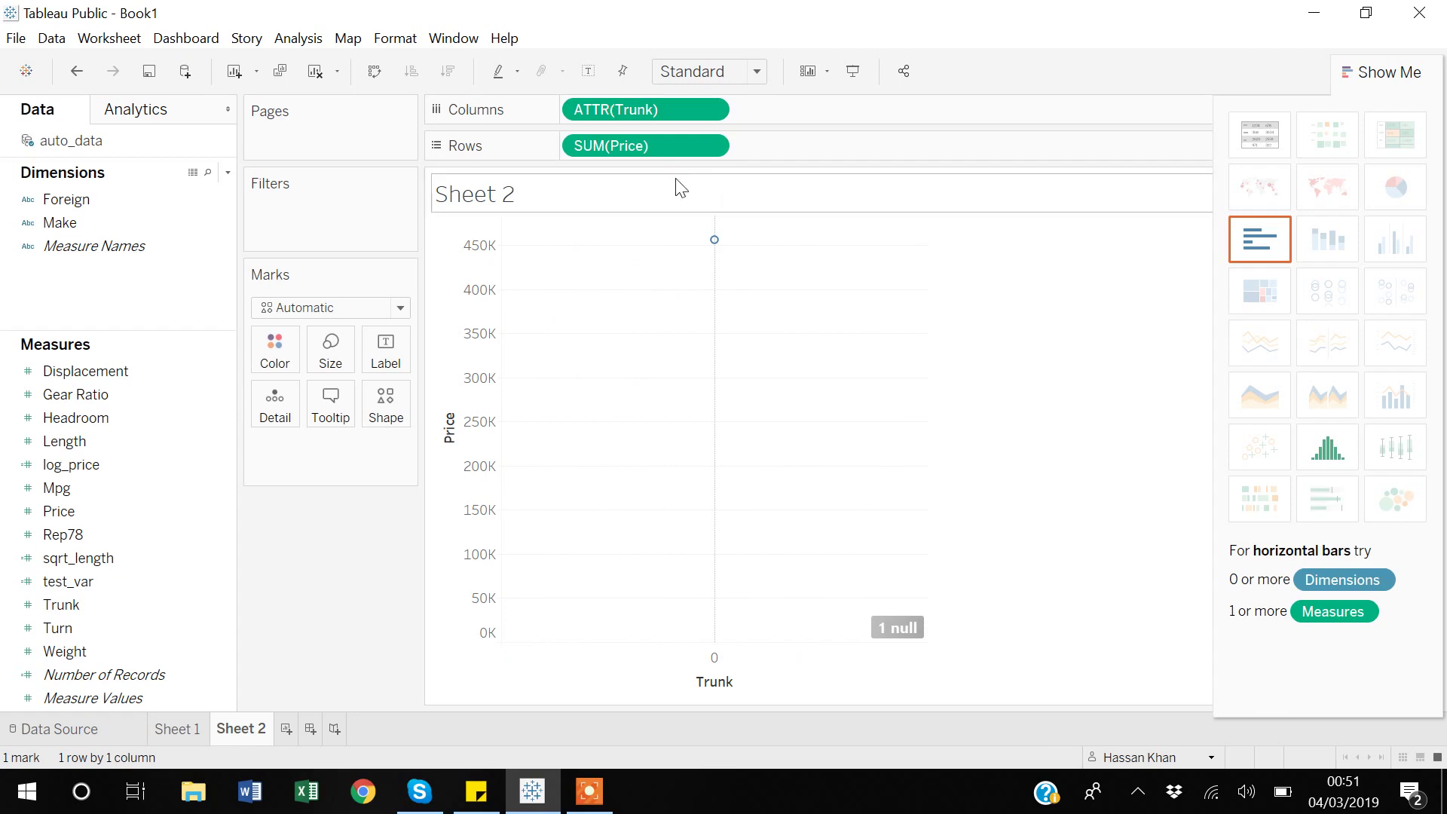
{"action": "left_click", "coordinate": [695, 152]}
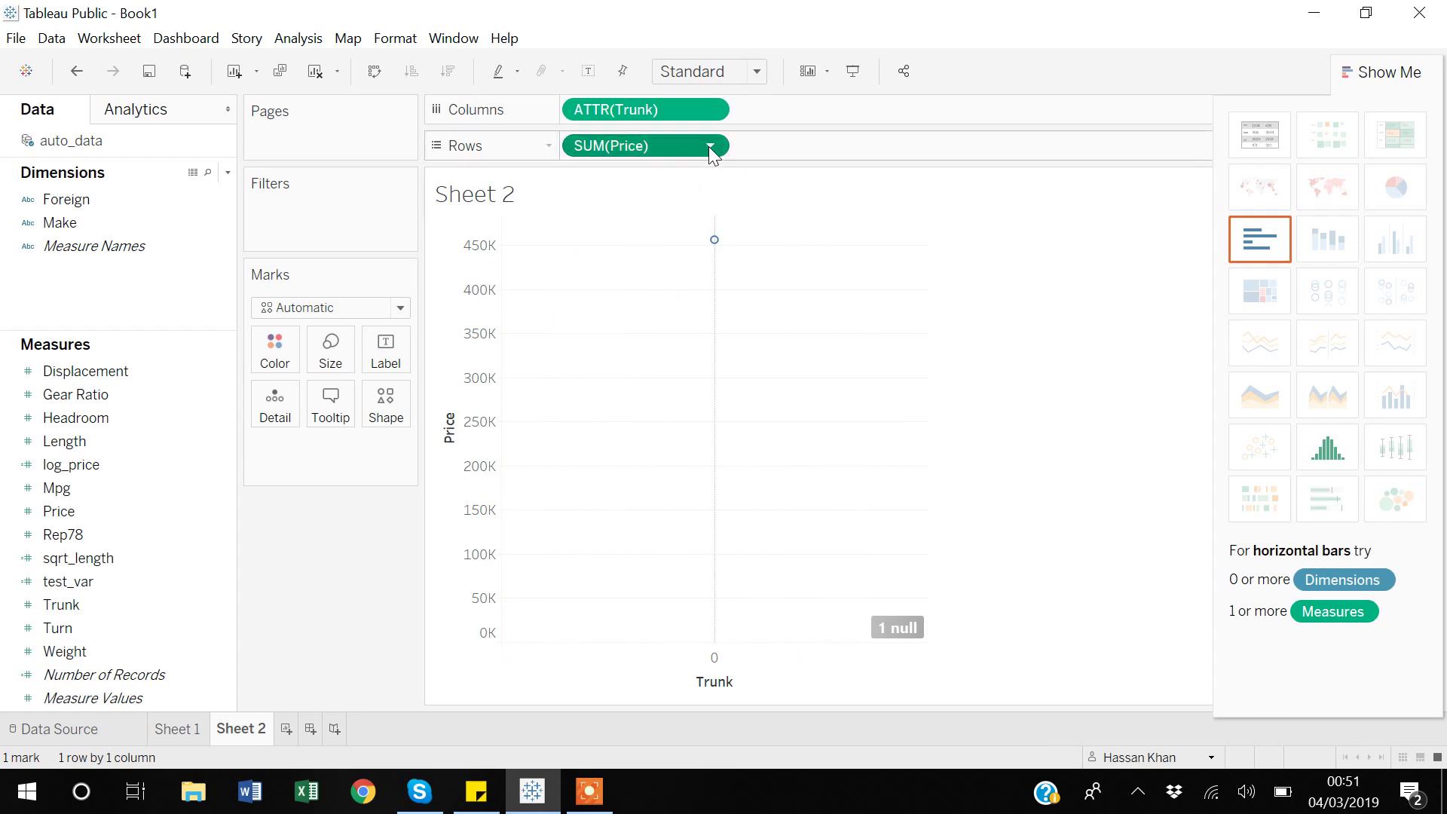
{"action": "left_click", "coordinate": [710, 149]}
{"action": "left_click", "coordinate": [641, 332]}
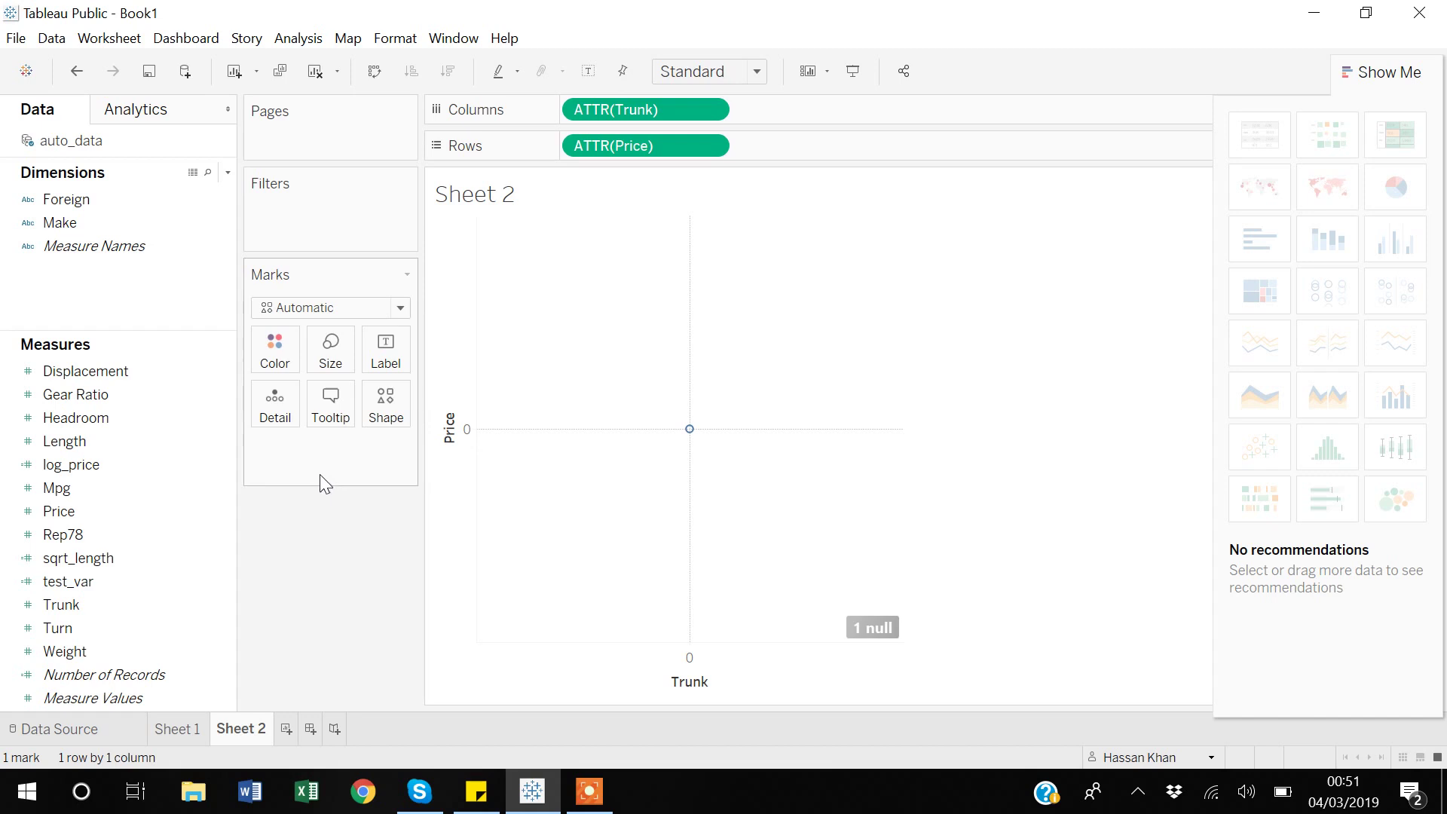
Step: Change the mark type to Line, and remove Price and Trunk from the Rows and Columns shelves
{"action": "left_click", "coordinate": [400, 308]}
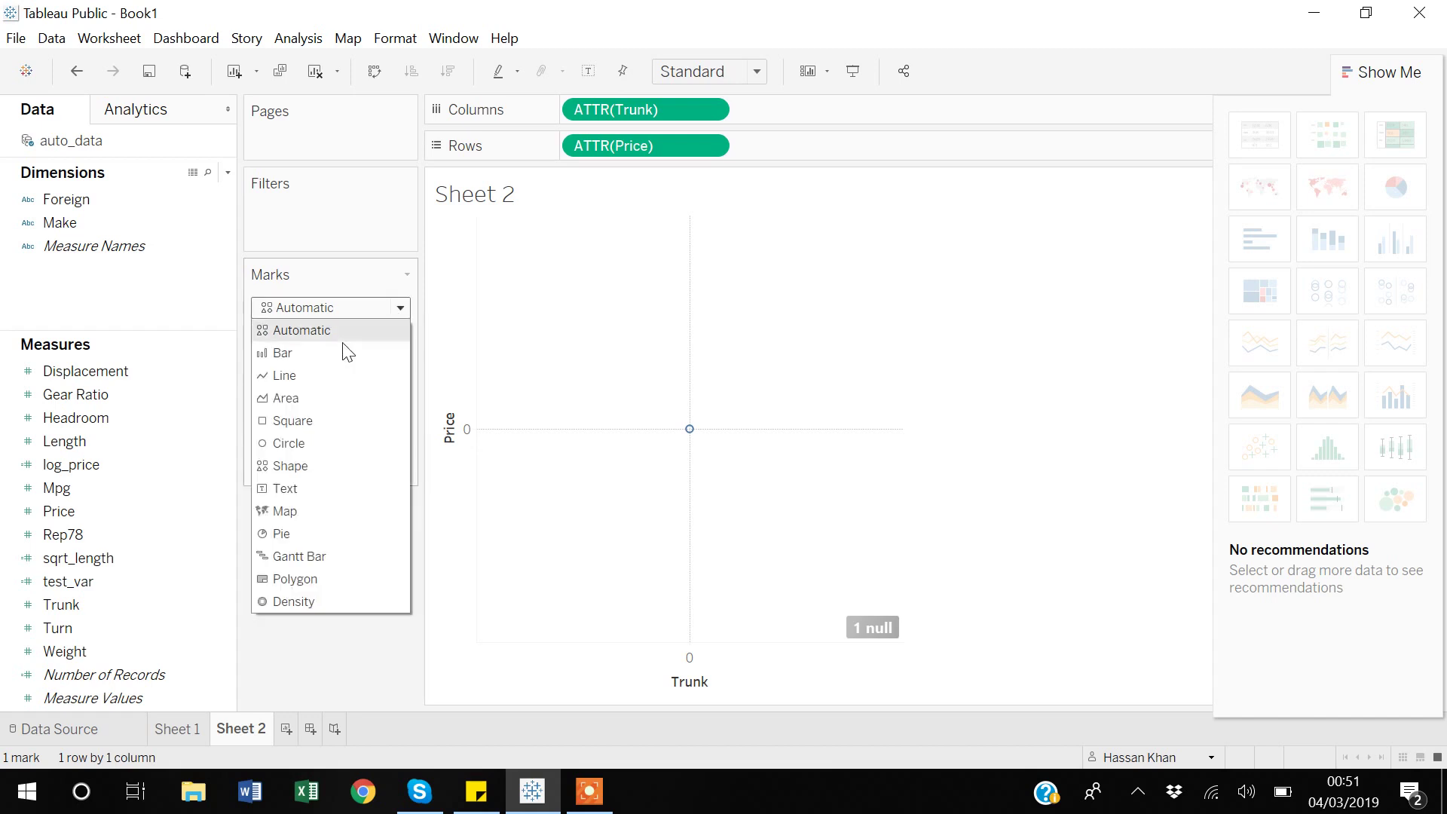
{"action": "left_click", "coordinate": [312, 373]}
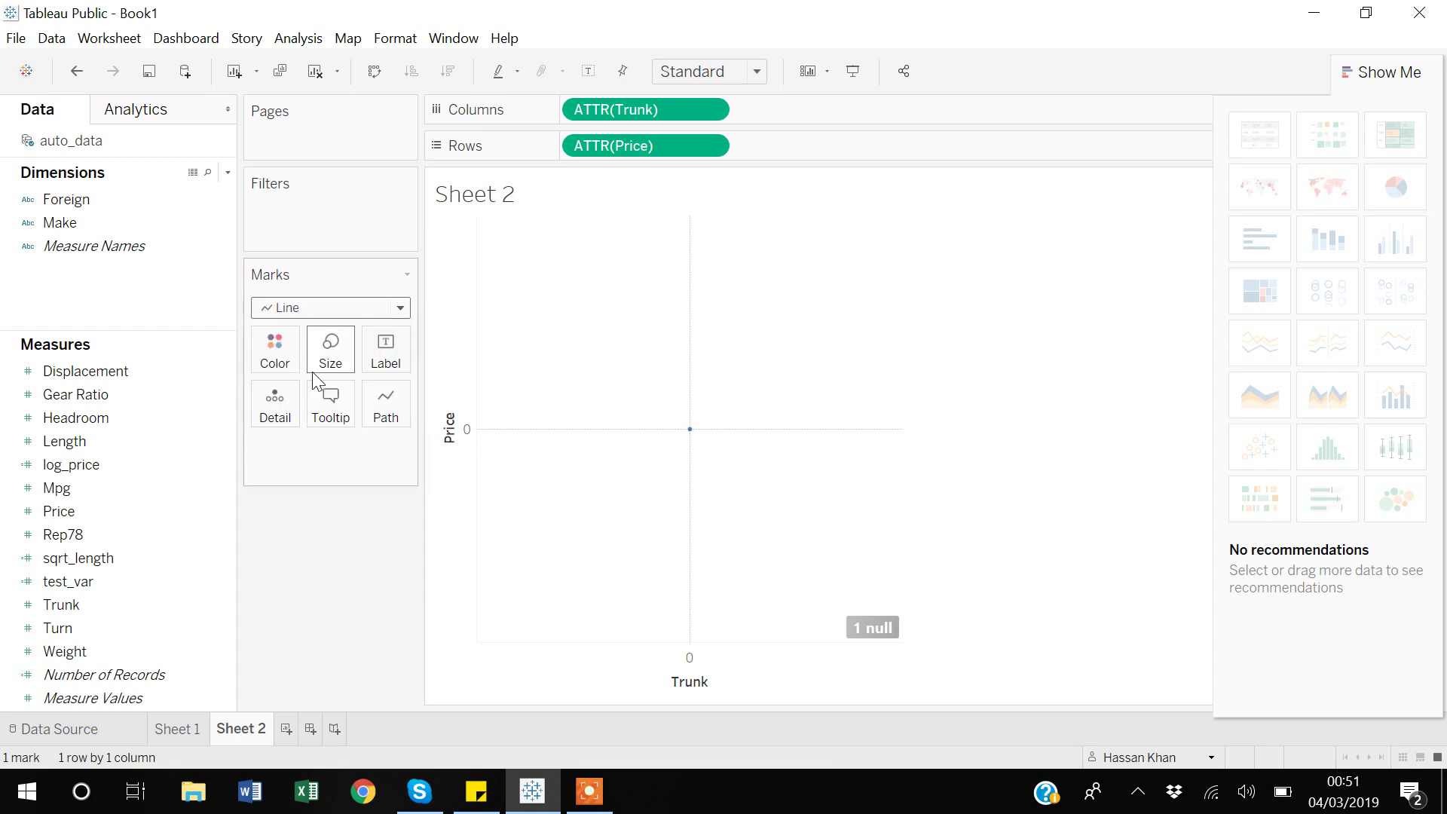
{"action": "left_click", "coordinate": [706, 110]}
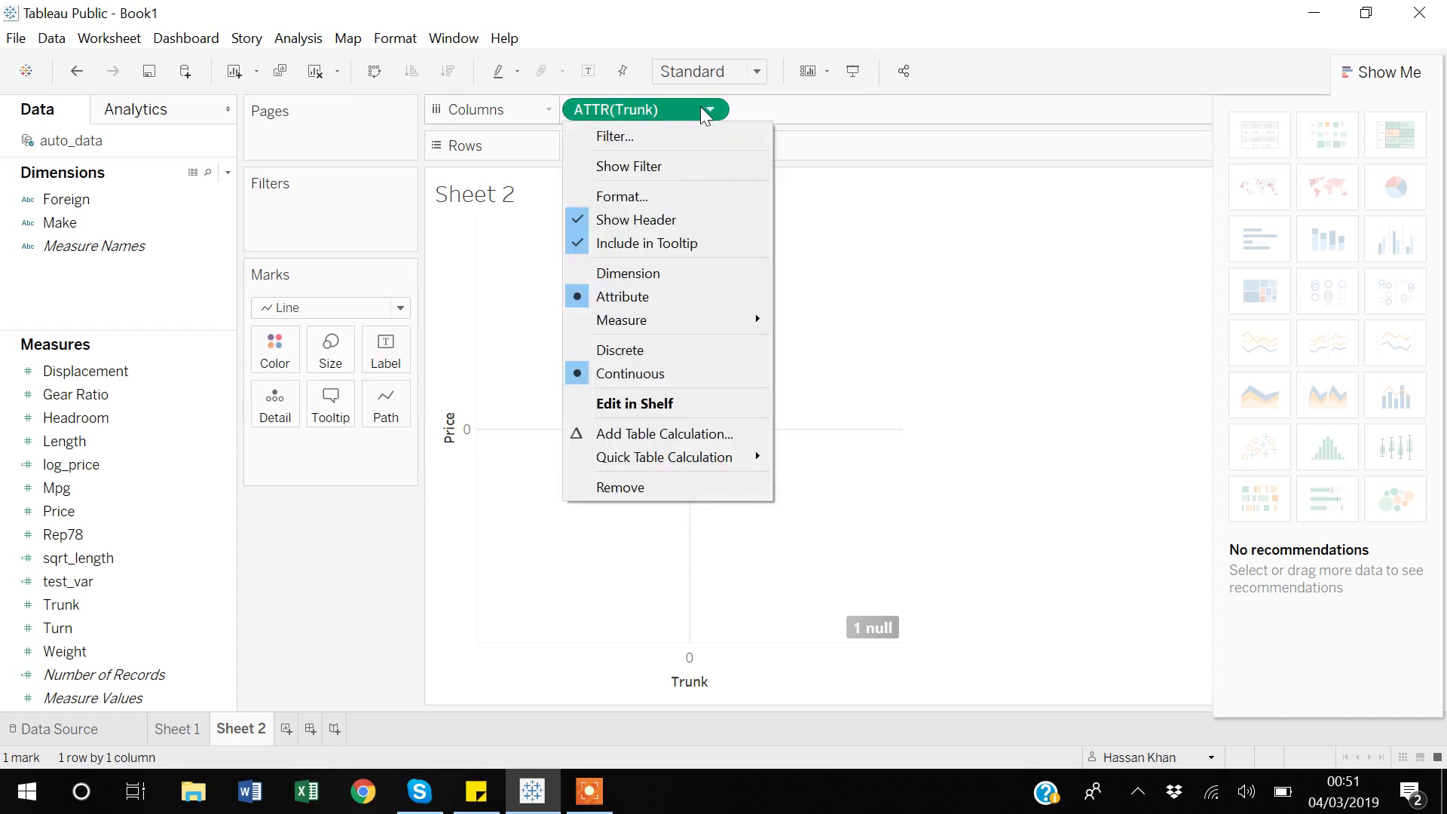
{"action": "left_click", "coordinate": [855, 151]}
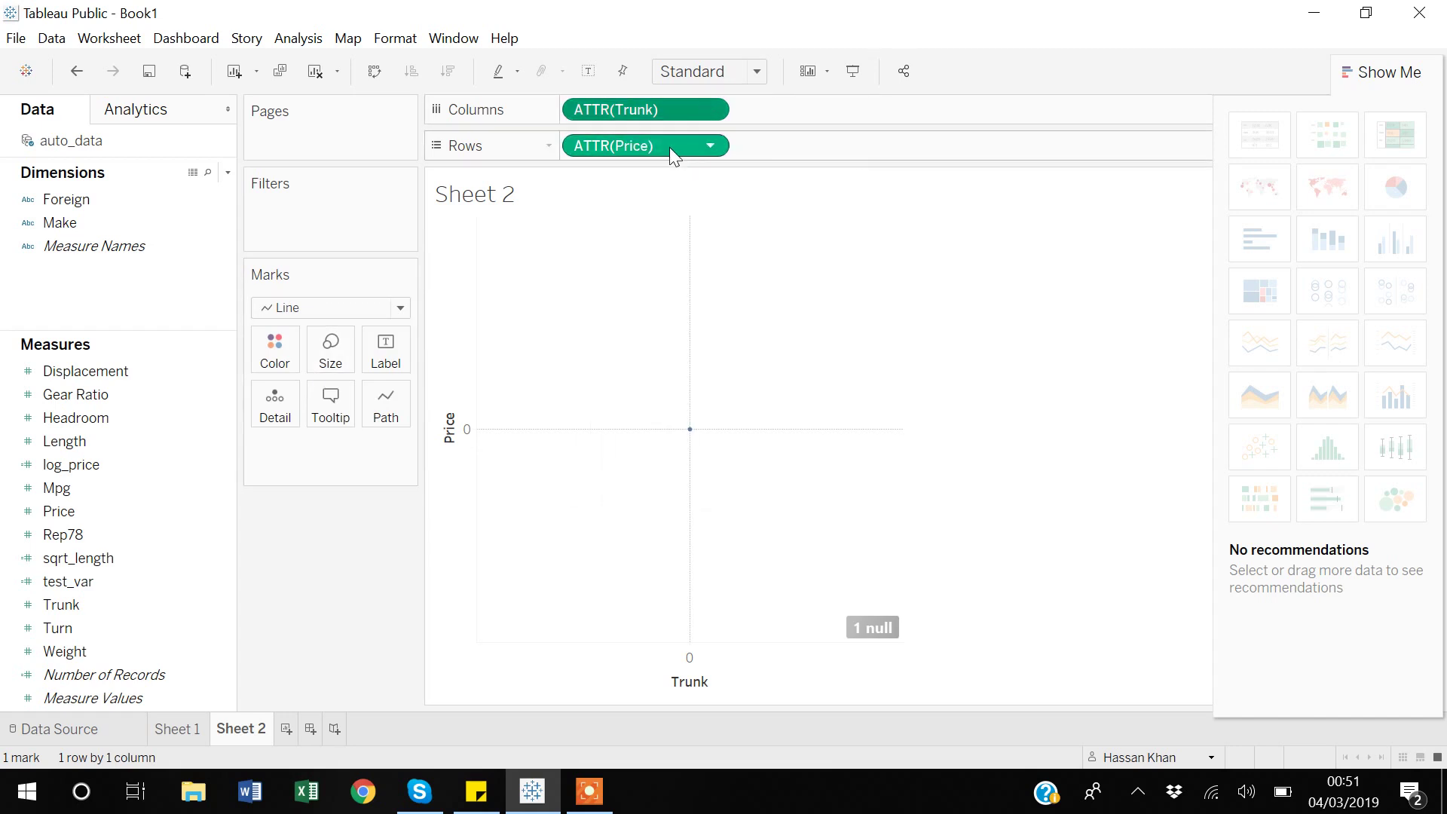
{"action": "left_click_drag", "start_coordinate": [669, 147], "coordinate": [851, 119]}
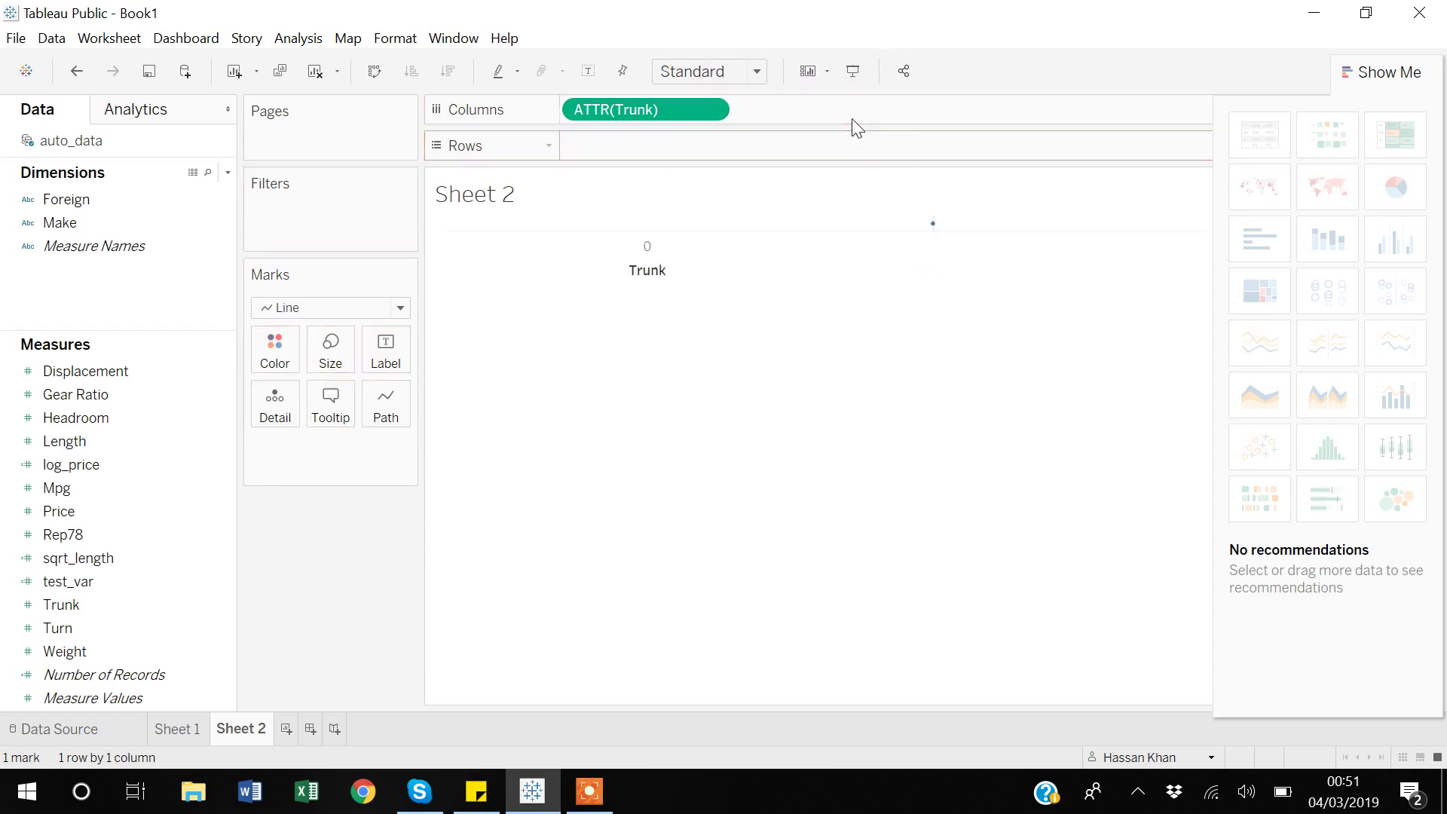
{"action": "left_click_drag", "start_coordinate": [661, 114], "coordinate": [670, 143]}
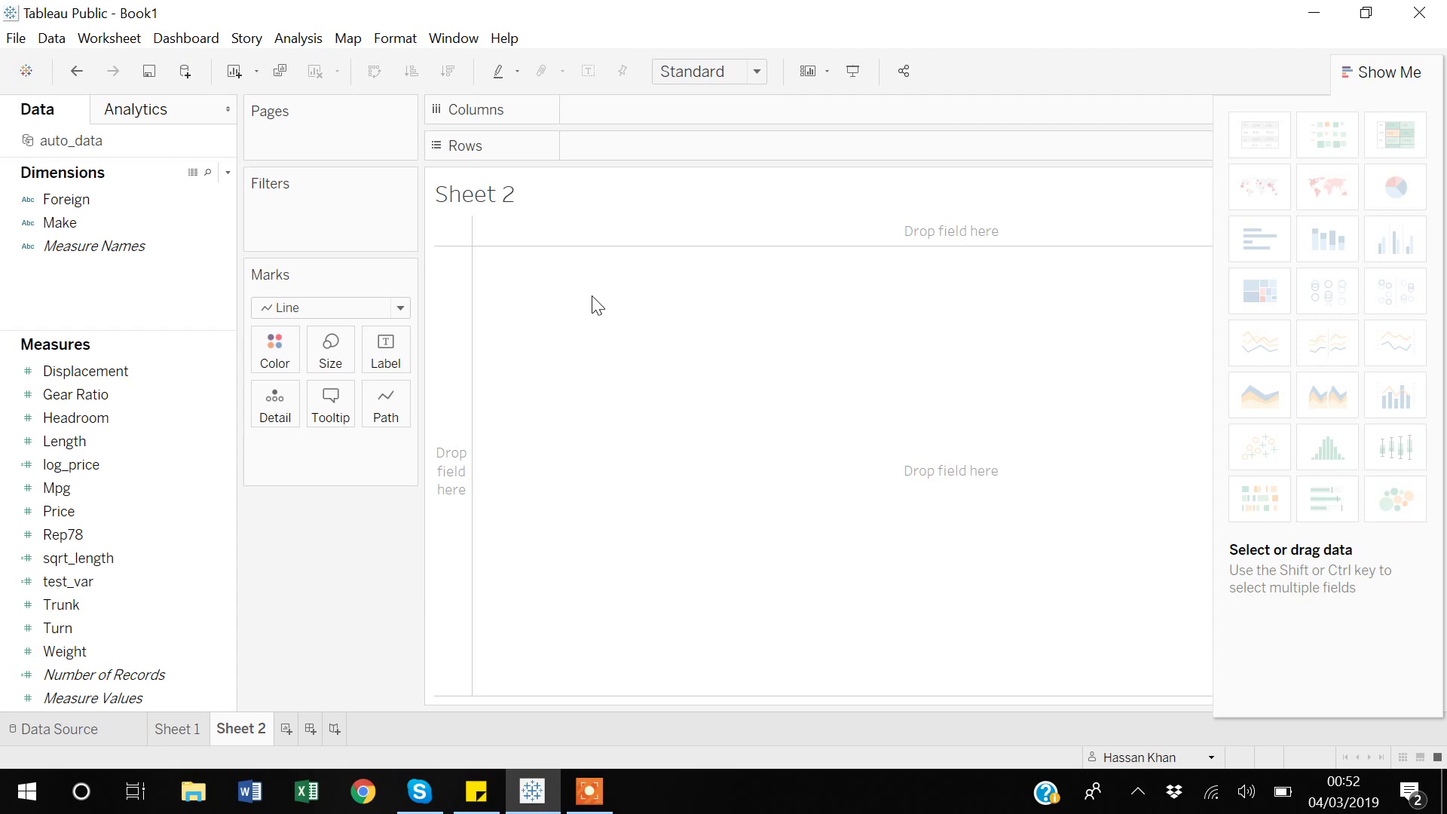
{"action": "left_click", "coordinate": [580, 791]}
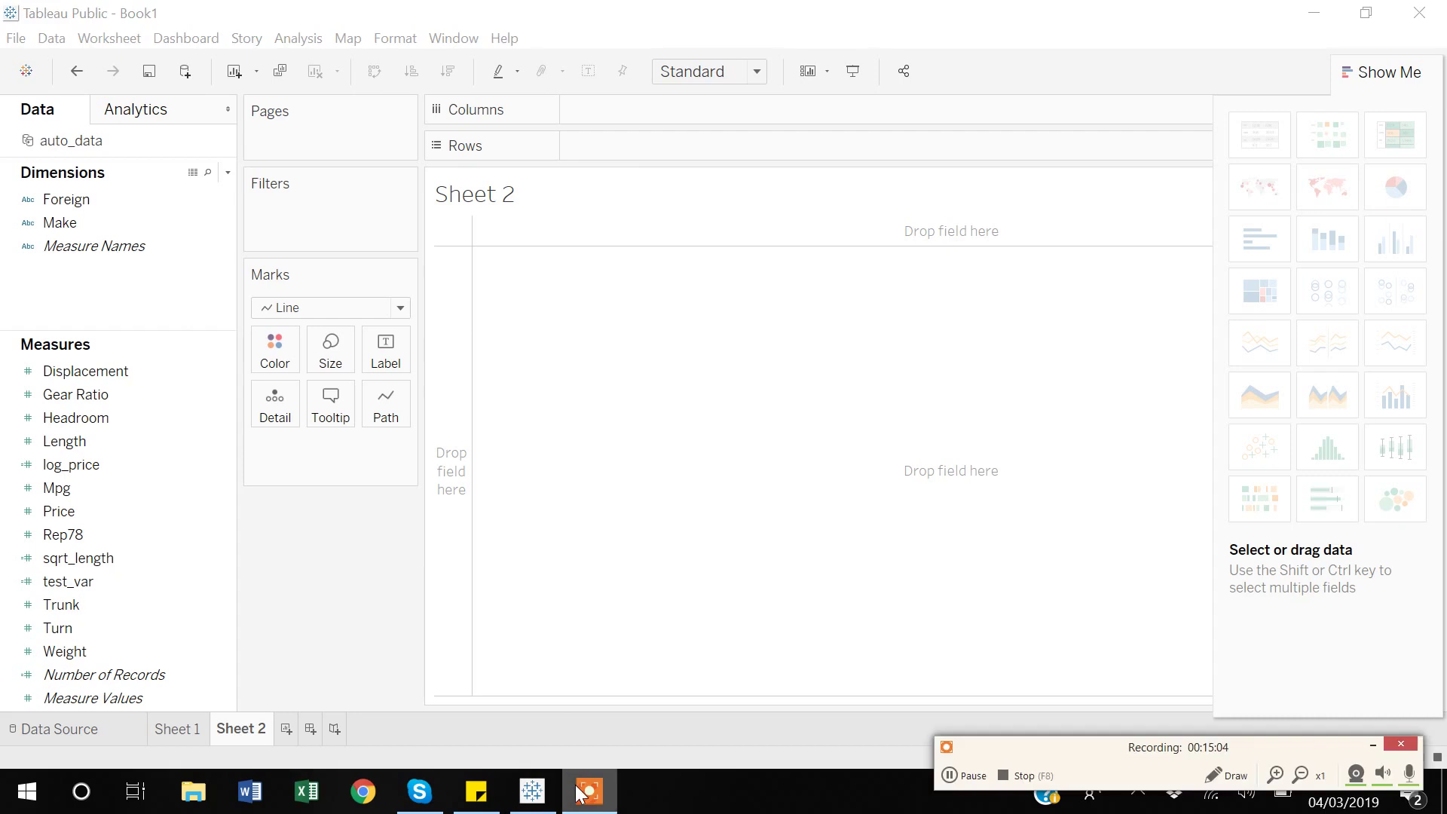